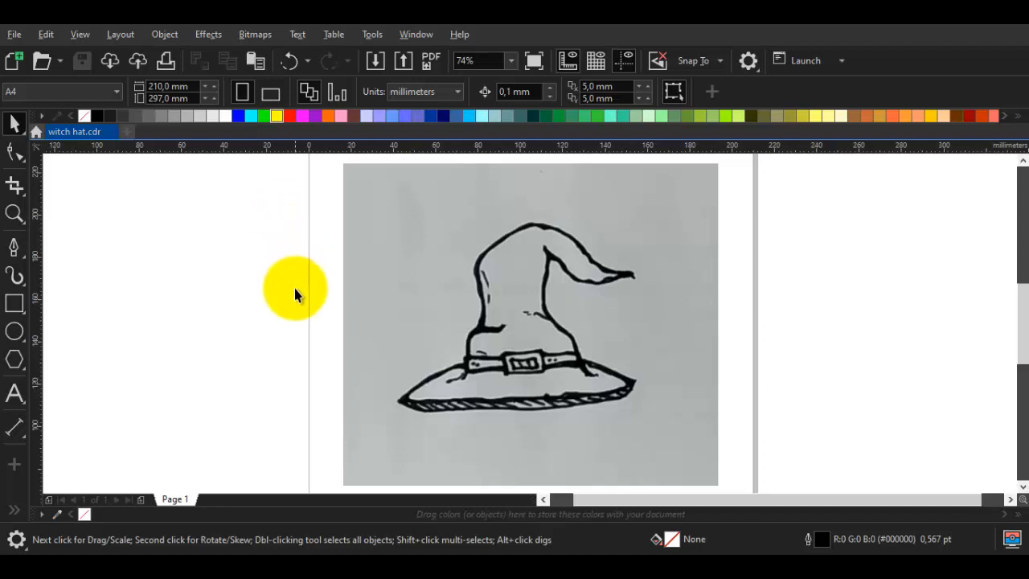
Set the default outline width for new objects to 2.0 pt with nothing selected
click(853, 356)
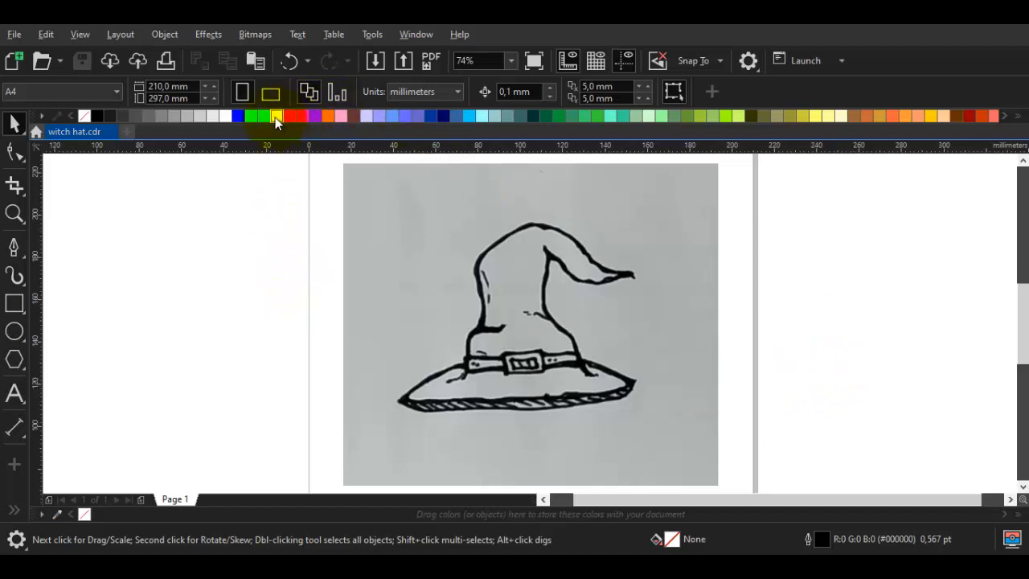
click(251, 227)
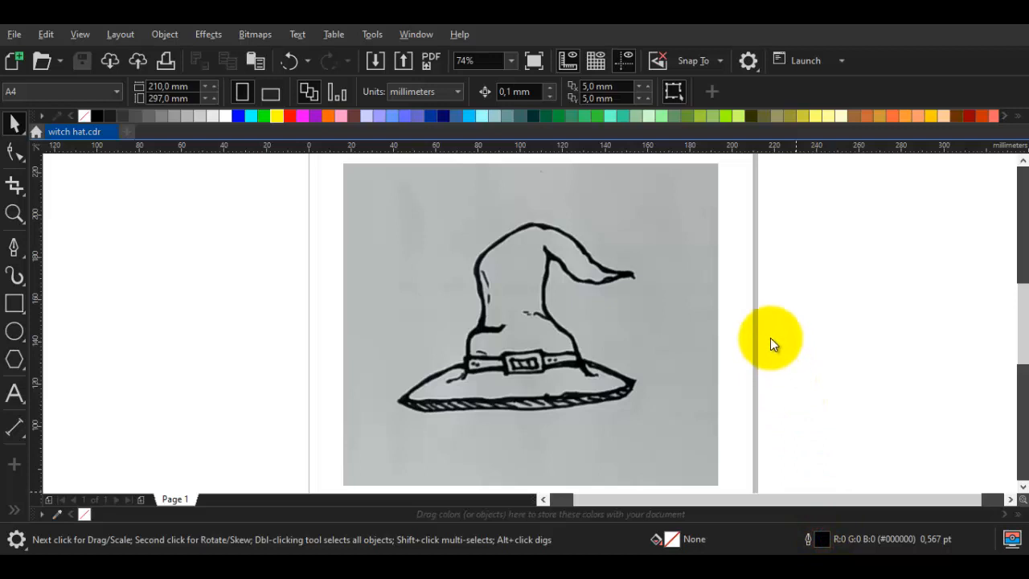
key(F12)
click(399, 341)
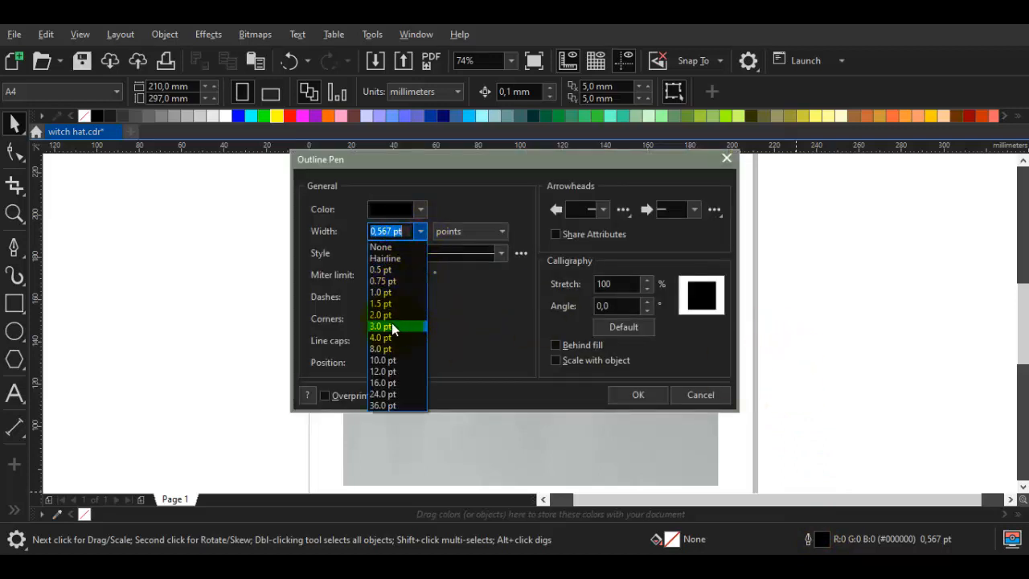
click(382, 317)
click(636, 399)
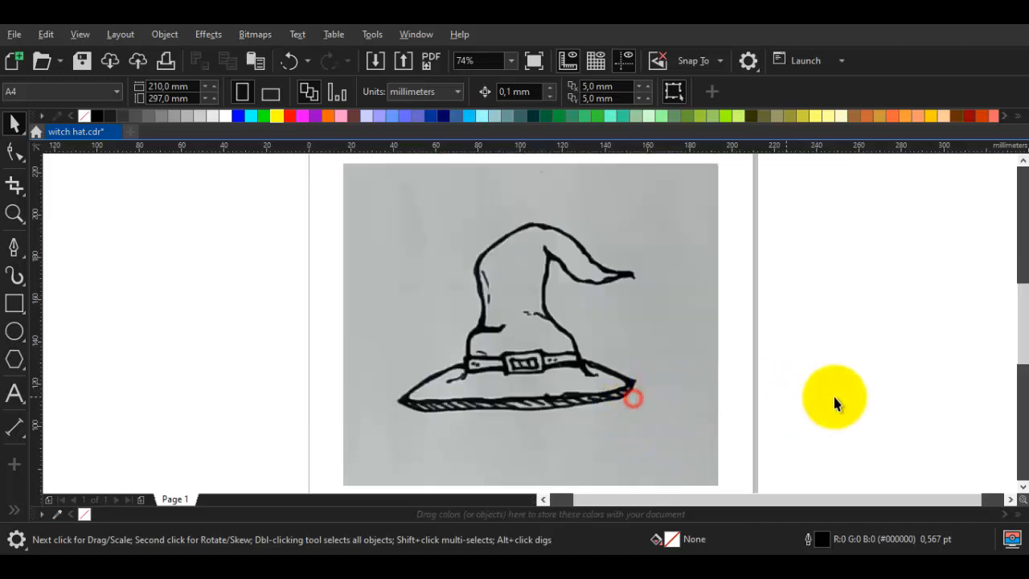
Set the default outline colour to yellow (#FFFF00) and the default fill to near-black #1A1A1A
click(875, 396)
right_click(275, 119)
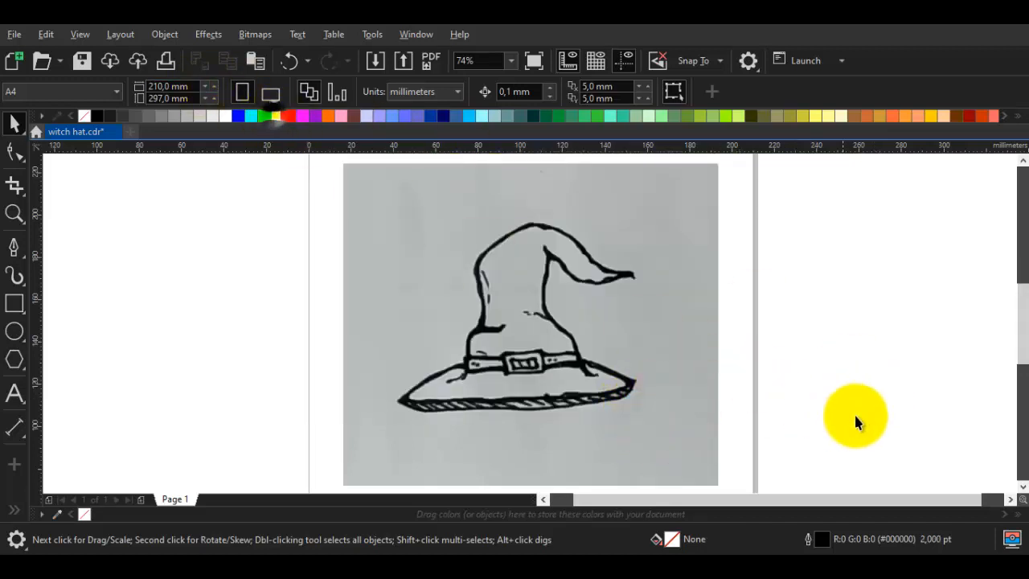
click(866, 416)
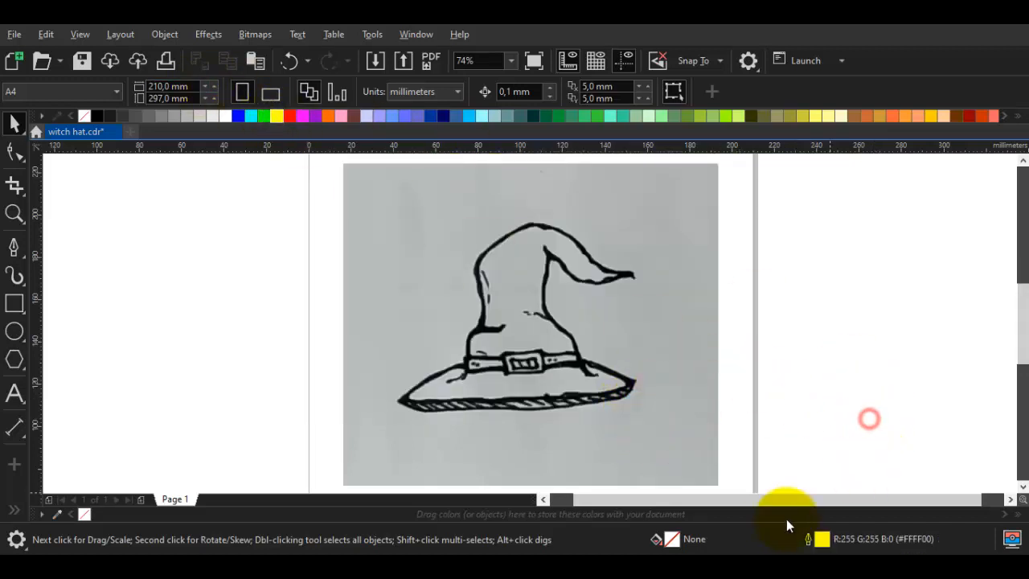
click(817, 413)
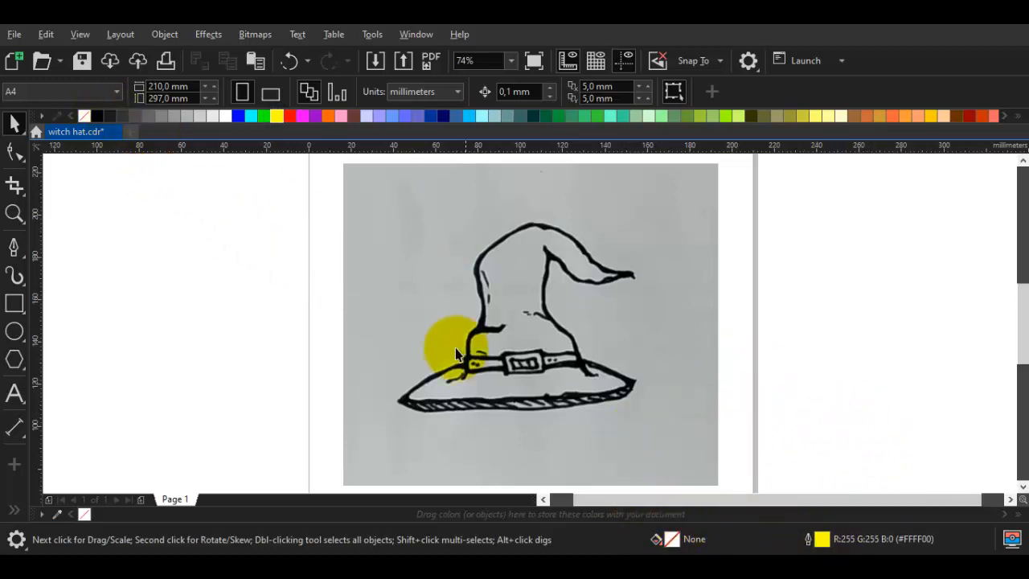
click(105, 116)
click(126, 239)
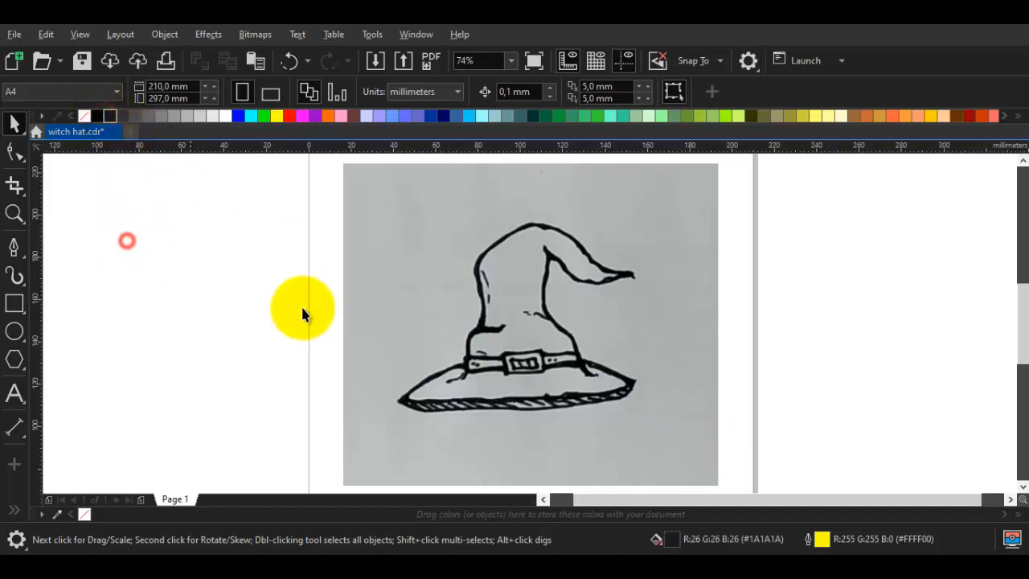
click(855, 386)
Trace the belt buckle's outer outline with the Pen tool as a closed shape of about 19 by 10 mm
scroll(487, 354, up, 1)
key(p)
drag(545, 362, 471, 346)
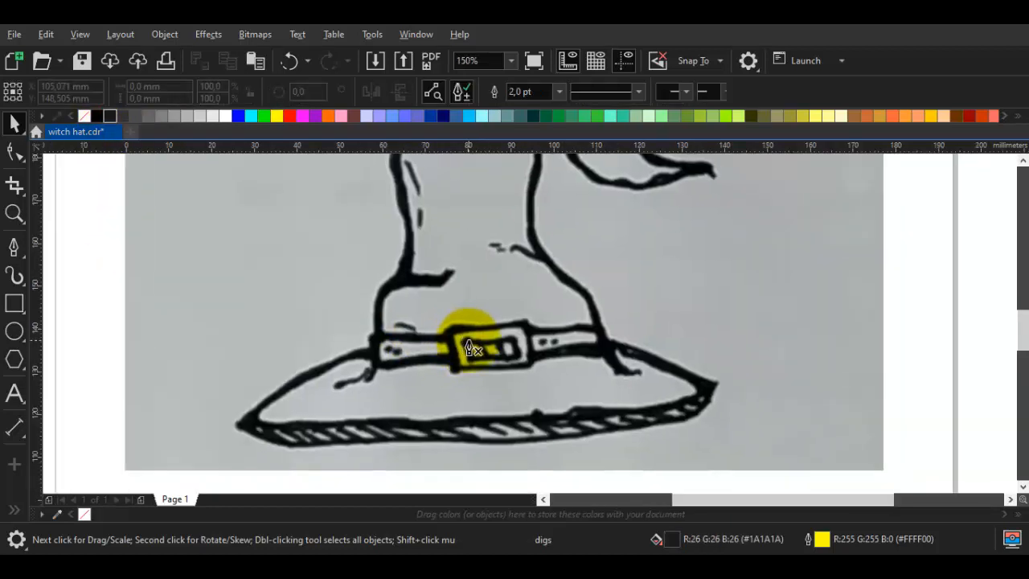
scroll(460, 354, up, 1)
scroll(421, 352, up, 1)
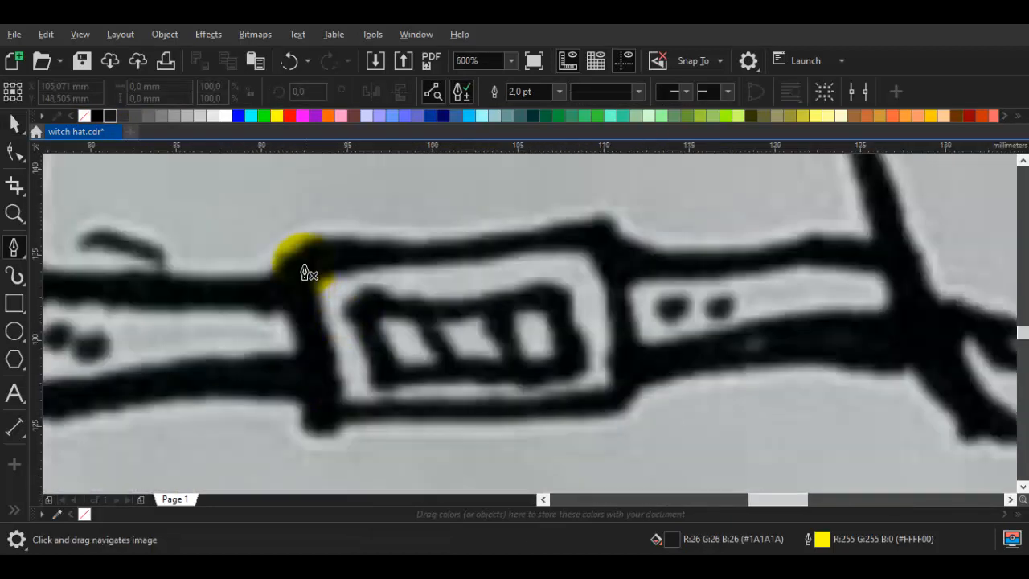
click(324, 425)
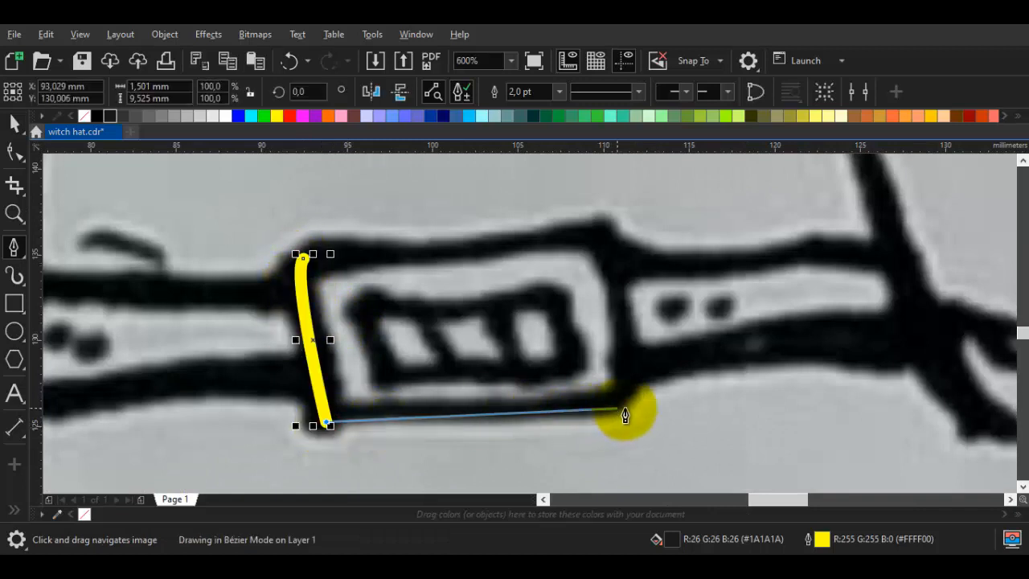
click(625, 409)
click(612, 252)
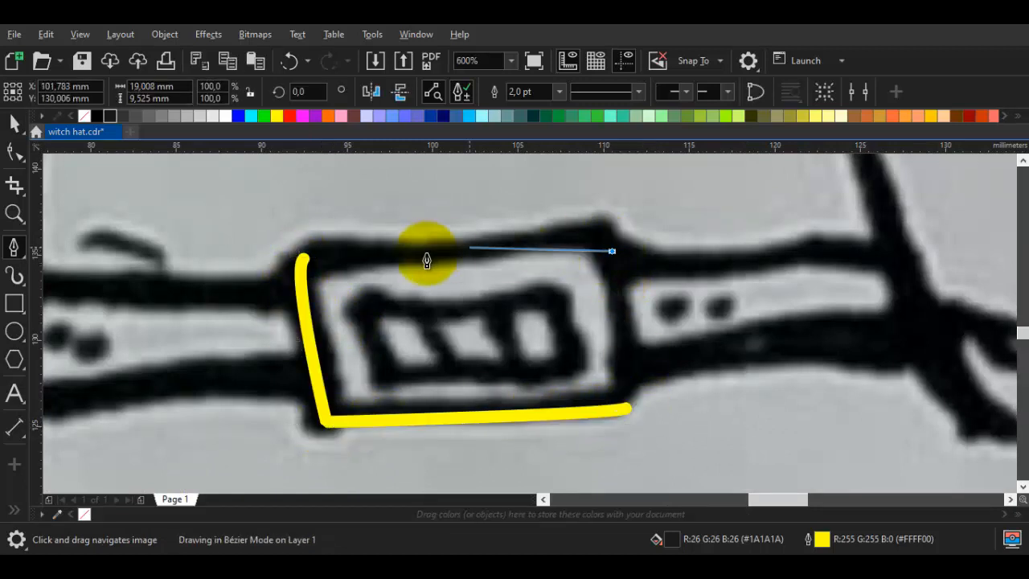
click(312, 259)
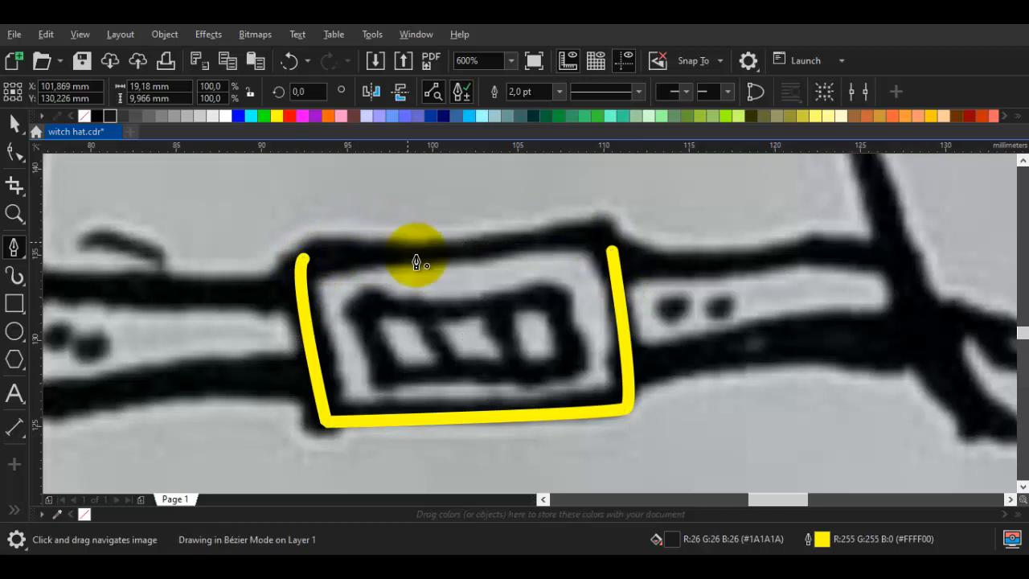
Scale the sketch image and the buckle shape down together to about 87.5 mm wide
scroll(429, 260, down, 3)
key(ctrl+a)
scroll(550, 302, down, 1)
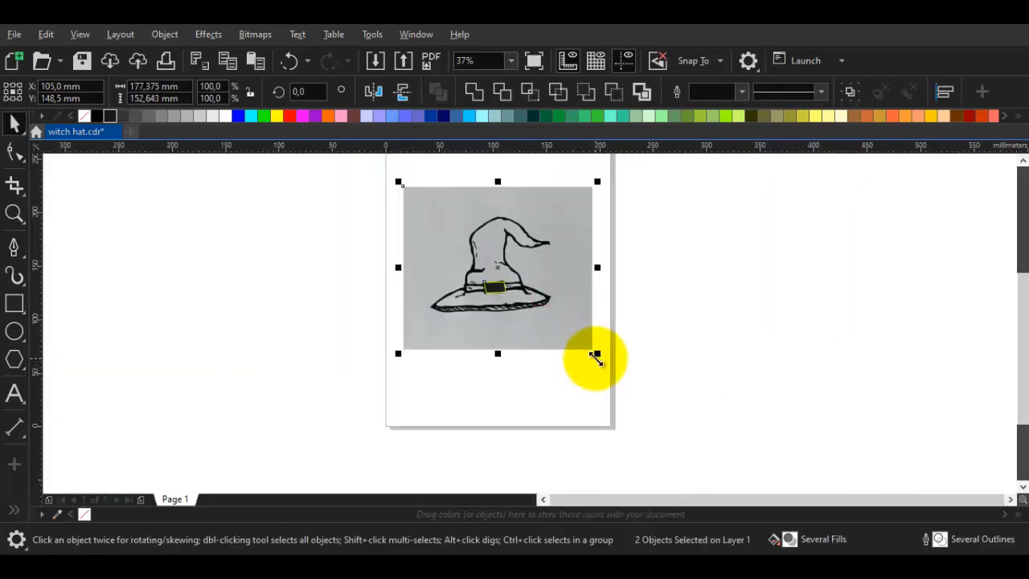
drag(597, 353, 539, 302)
scroll(534, 289, up, 6)
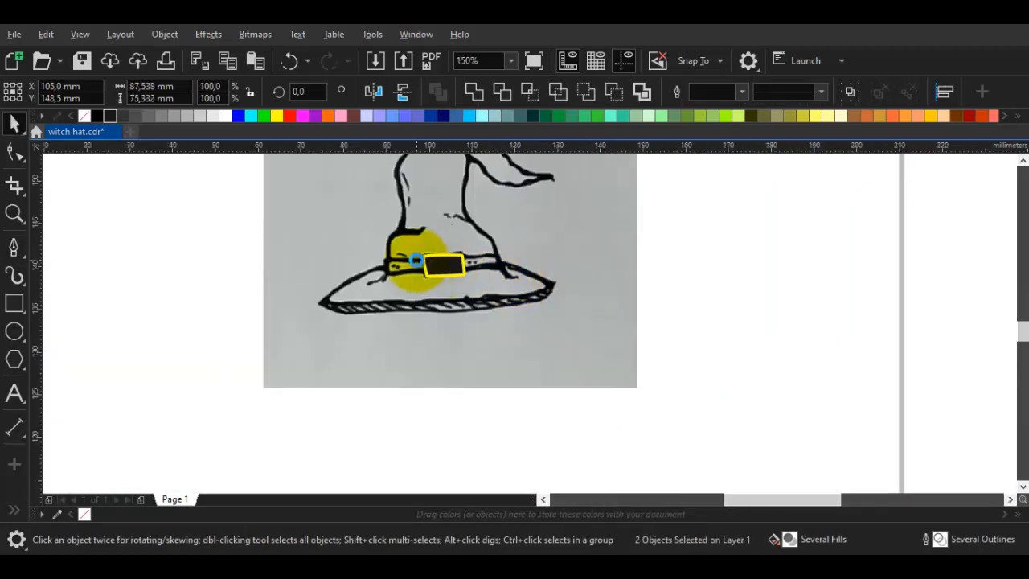
Move the buckle shape aside to view the sketched buckle beneath it, and undo the move
click(544, 278)
drag(306, 263, 278, 277)
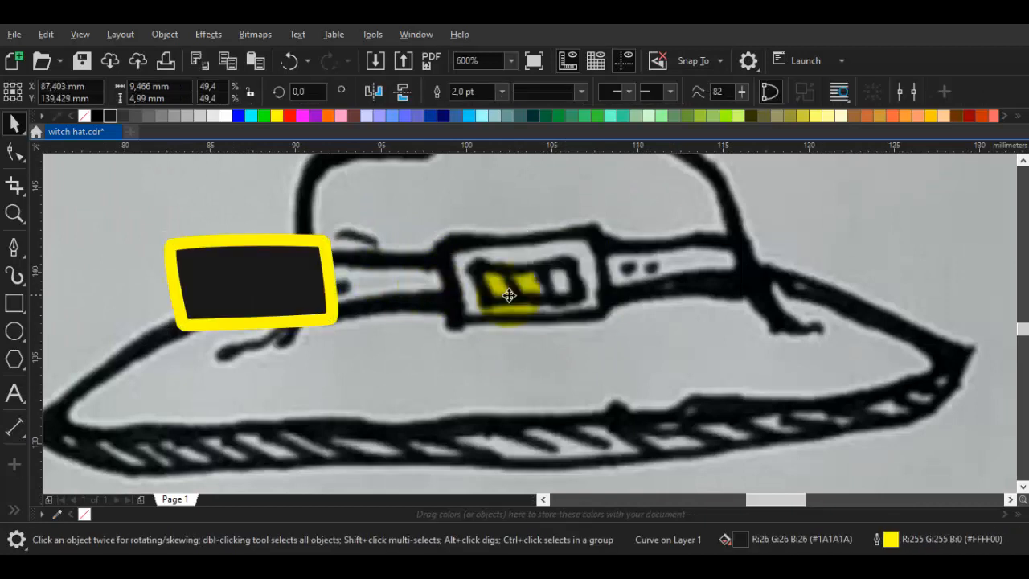
key(ctrl+z)
Draw a closed four-cornered inner buckle shape of about 5.2 by 2 mm inside the outer buckle with the Pen tool
scroll(546, 275, up, 2)
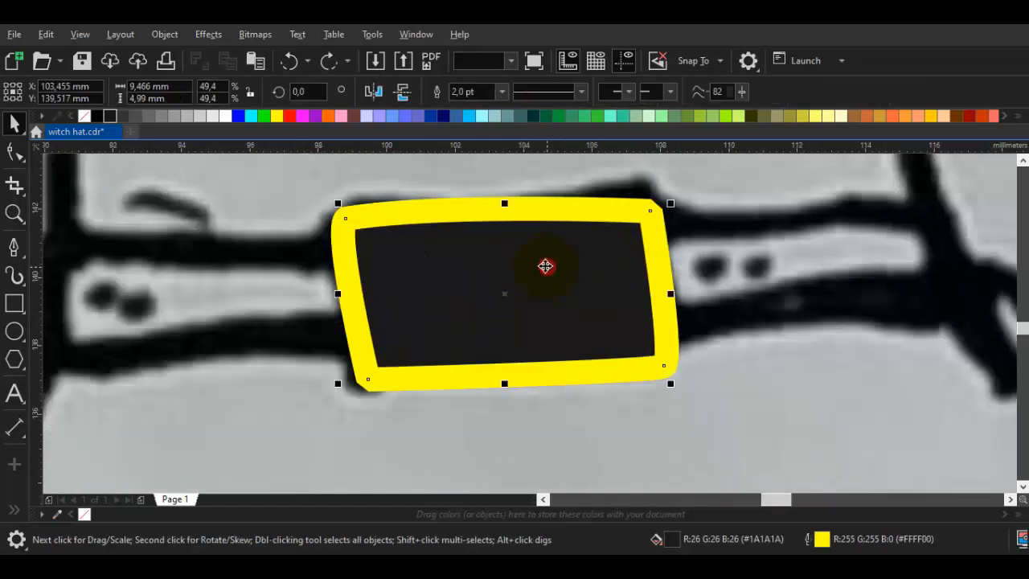
key(space)
click(408, 261)
click(582, 260)
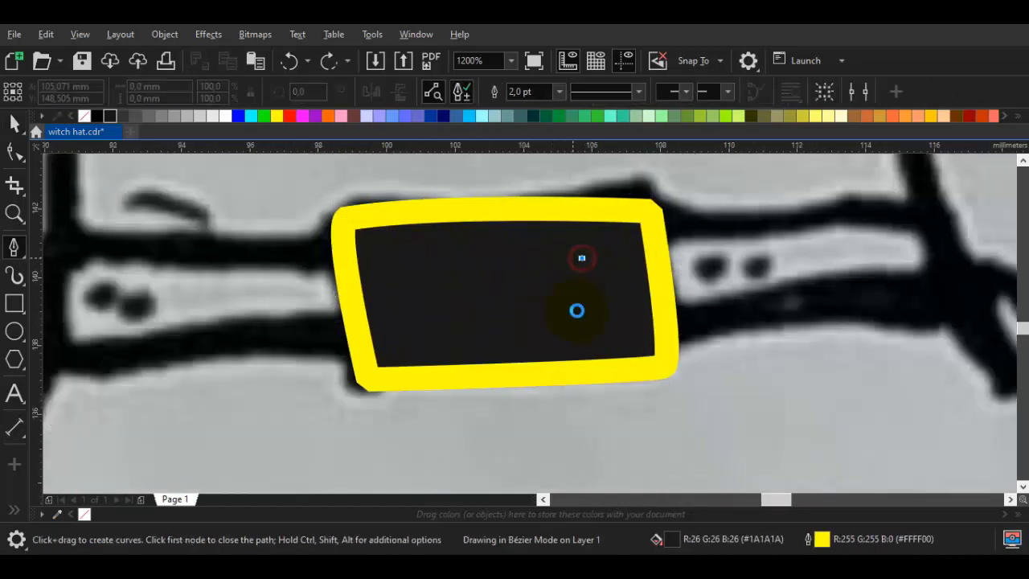
double_click(584, 320)
double_click(404, 330)
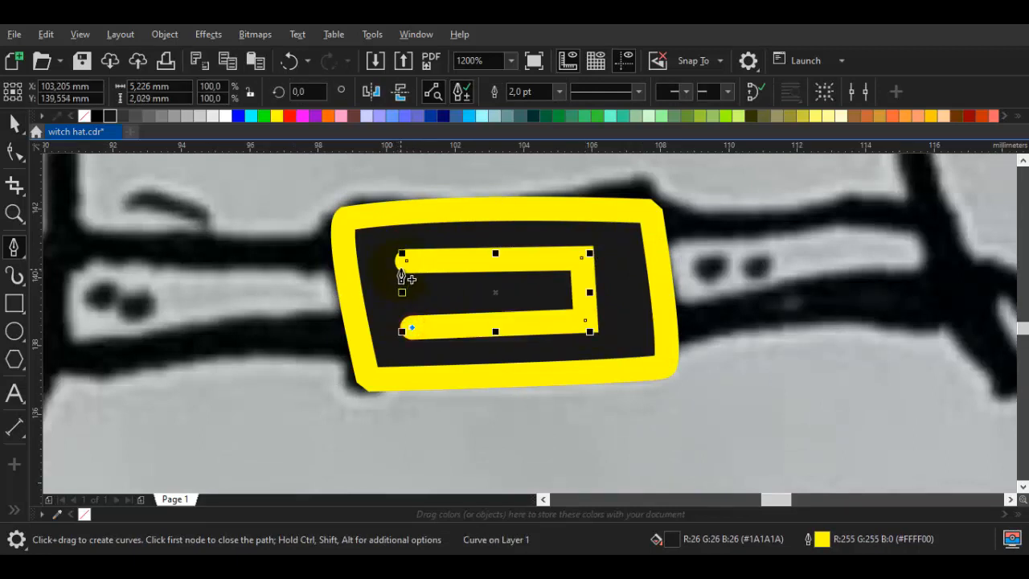
click(402, 262)
scroll(352, 287, down, 2)
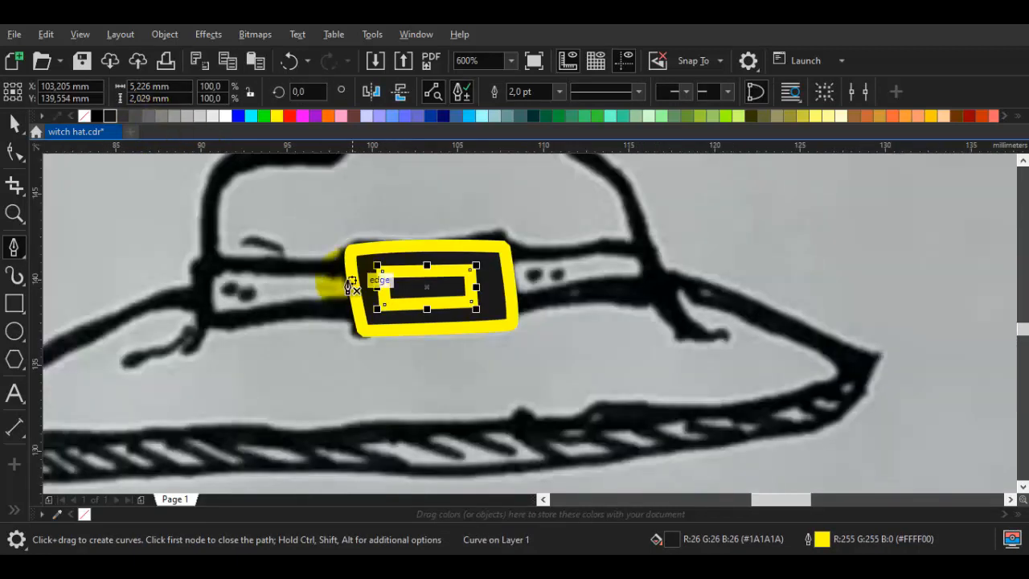
Fill the outer buckle shape with dark grey #333333 and make the outlines of both buckle shapes black
scroll(366, 270, up, 2)
key(space)
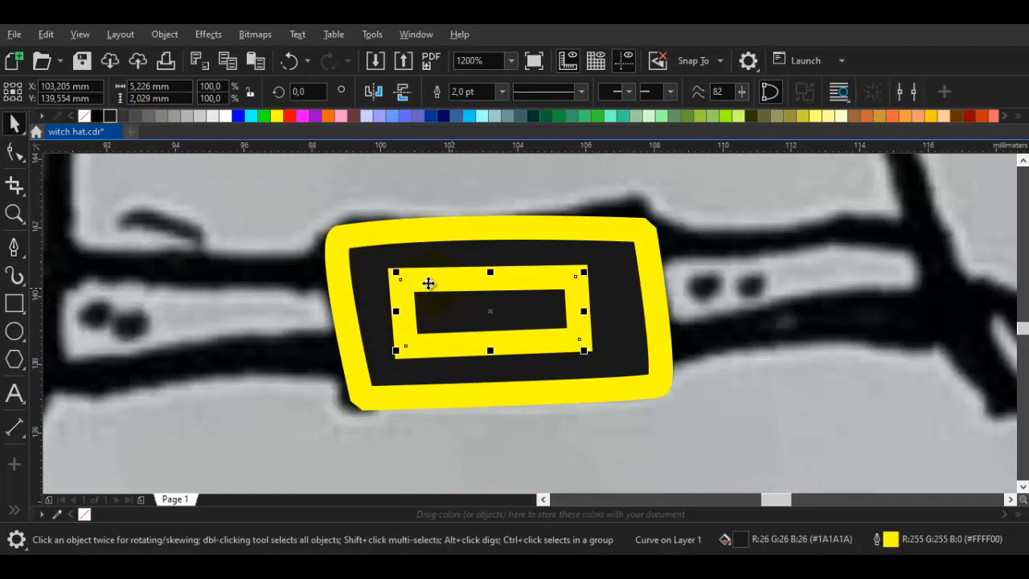
click(136, 113)
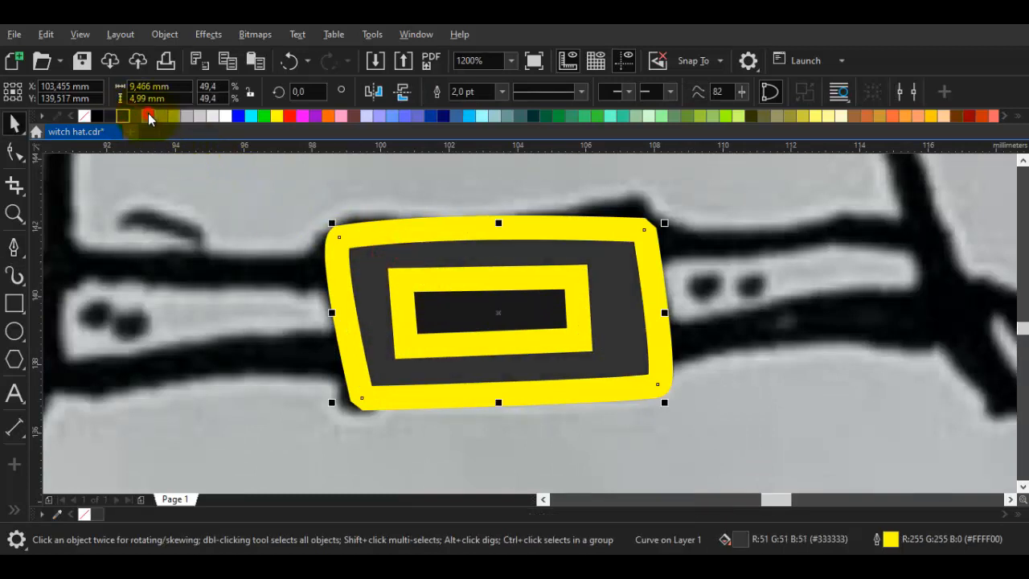
click(148, 112)
click(123, 114)
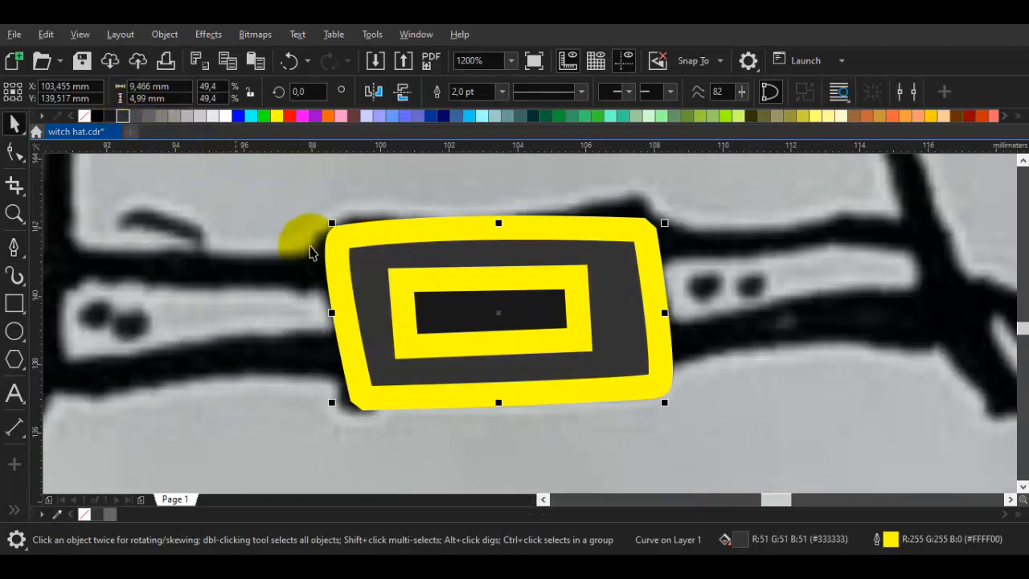
shift+click(418, 276)
right_click(96, 117)
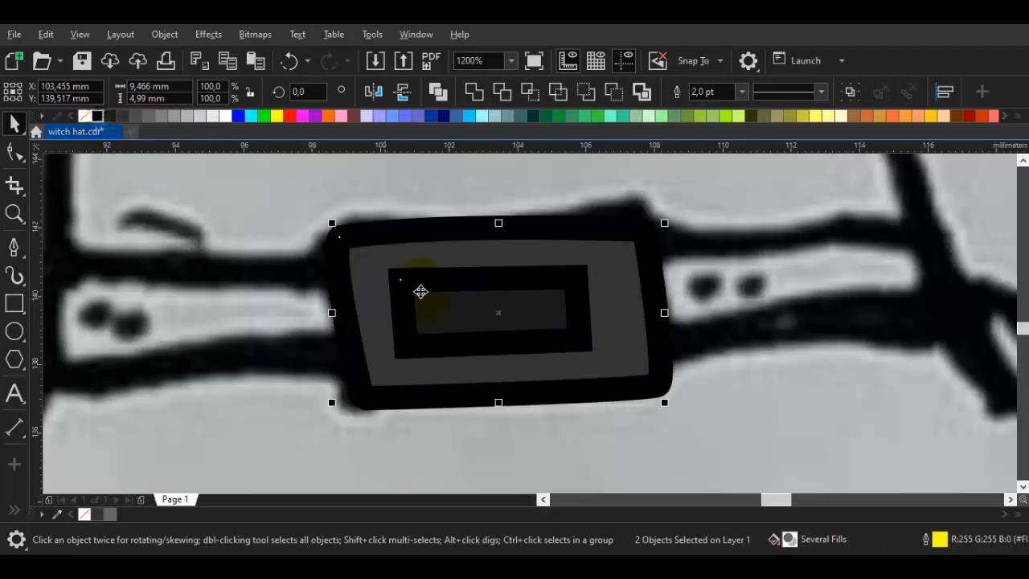
key(Escape)
Trace the belt's upper edge with the Pen tool, from the hat's left side across the buckle to its right side
scroll(441, 311, down, 1)
drag(443, 313, 464, 322)
scroll(477, 342, up, 1)
scroll(473, 338, down, 1)
scroll(290, 315, up, 1)
key(p)
click(282, 313)
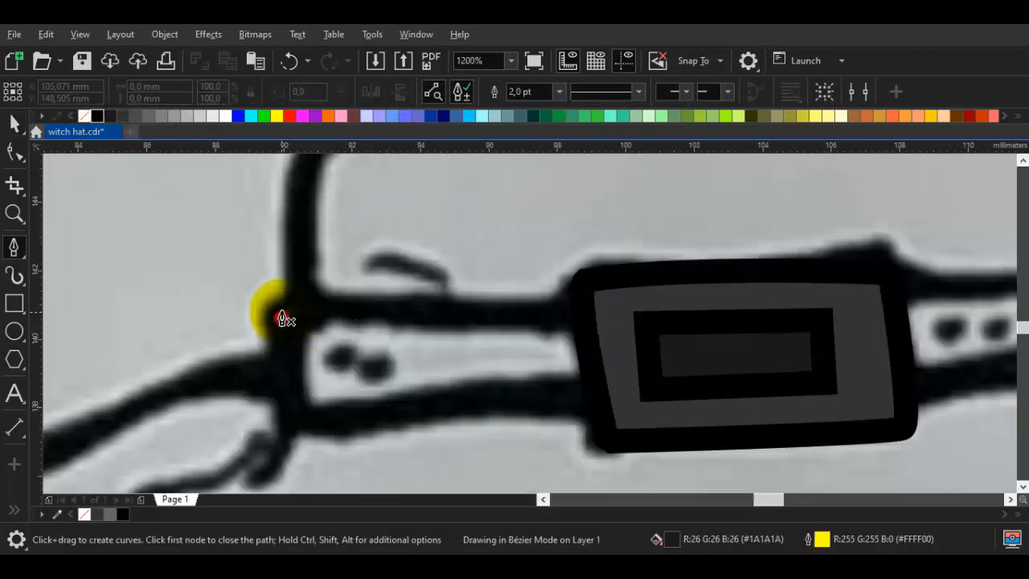
drag(282, 312, 298, 308)
drag(706, 315, 479, 314)
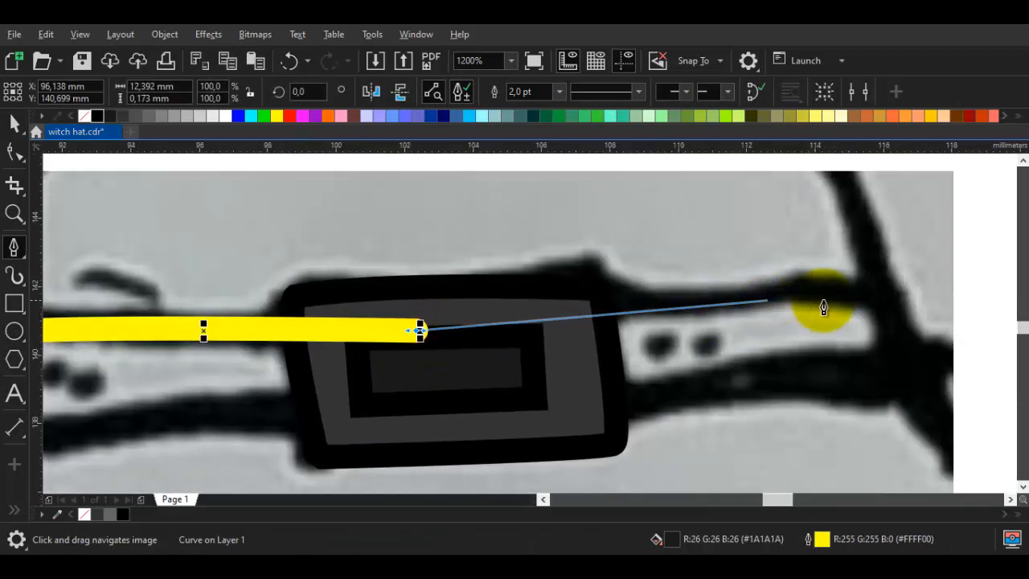
click(874, 299)
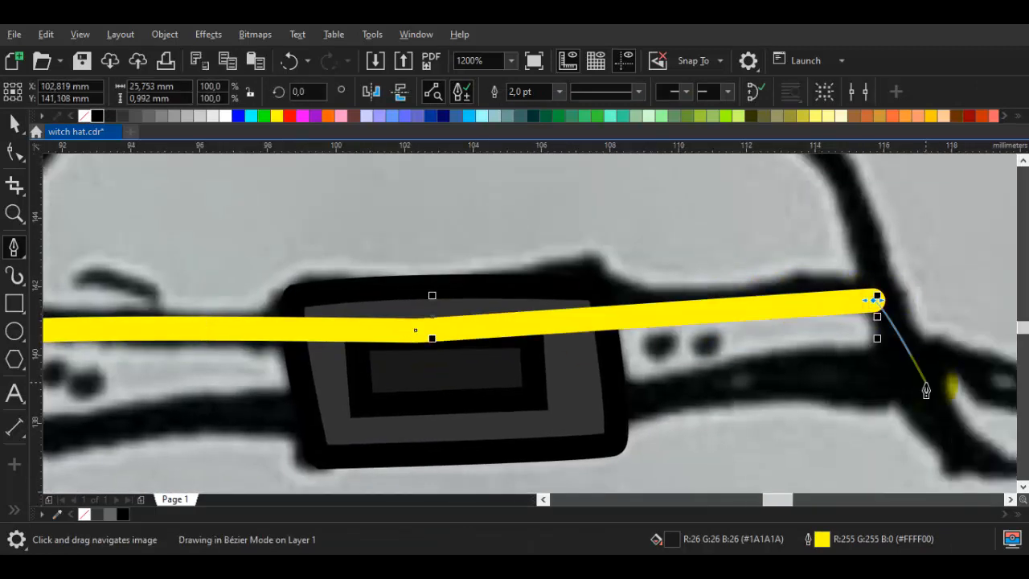
key(ctrl+z)
click(899, 298)
Trace the belt's right end and lower edge and close the outline at its starting node, about 27 by 4 mm overall
drag(914, 387, 911, 401)
click(546, 432)
scroll(659, 391, left, 3)
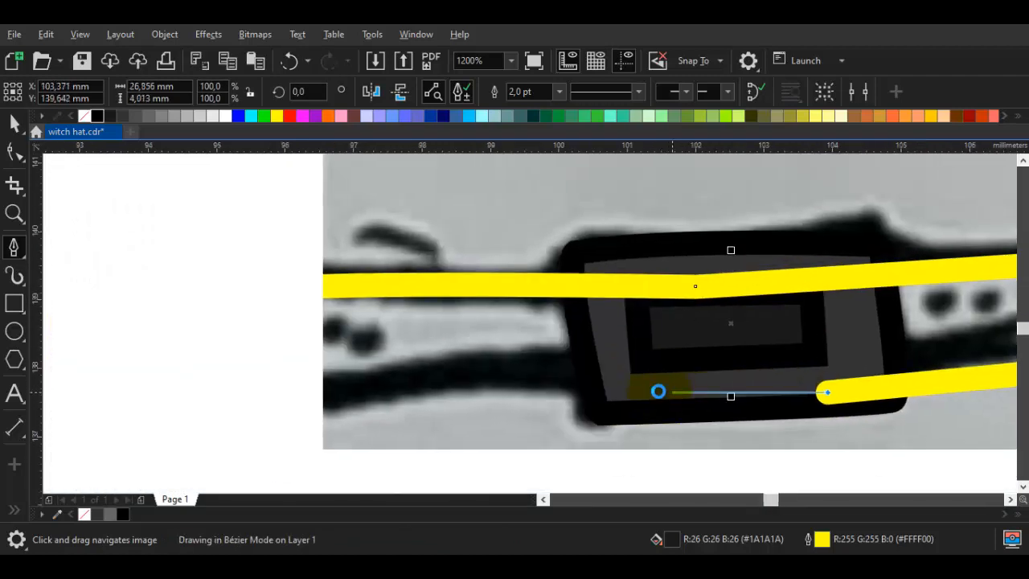
scroll(659, 391, up, 1)
scroll(570, 391, down, 3)
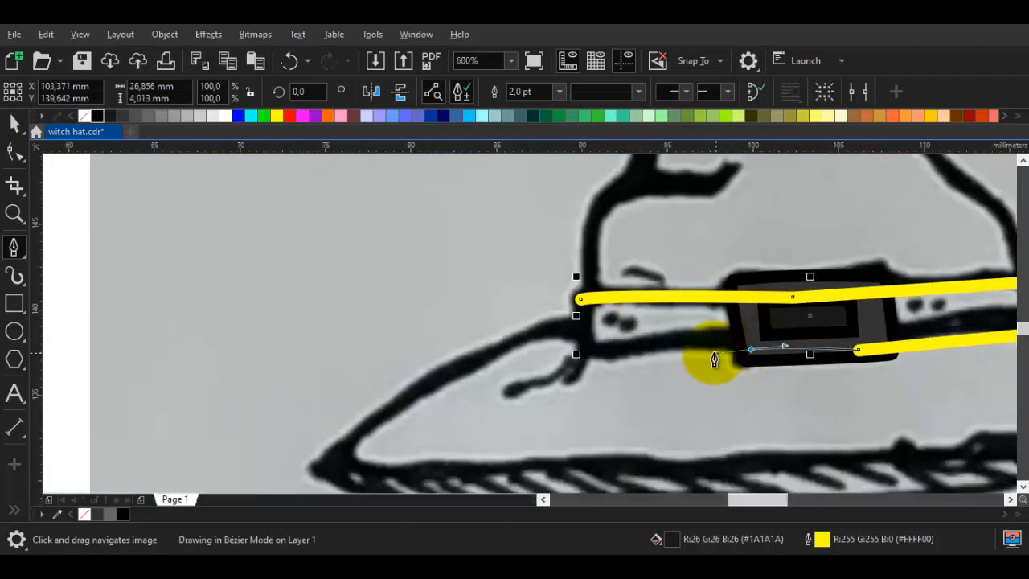
scroll(575, 355, up, 1)
click(577, 353)
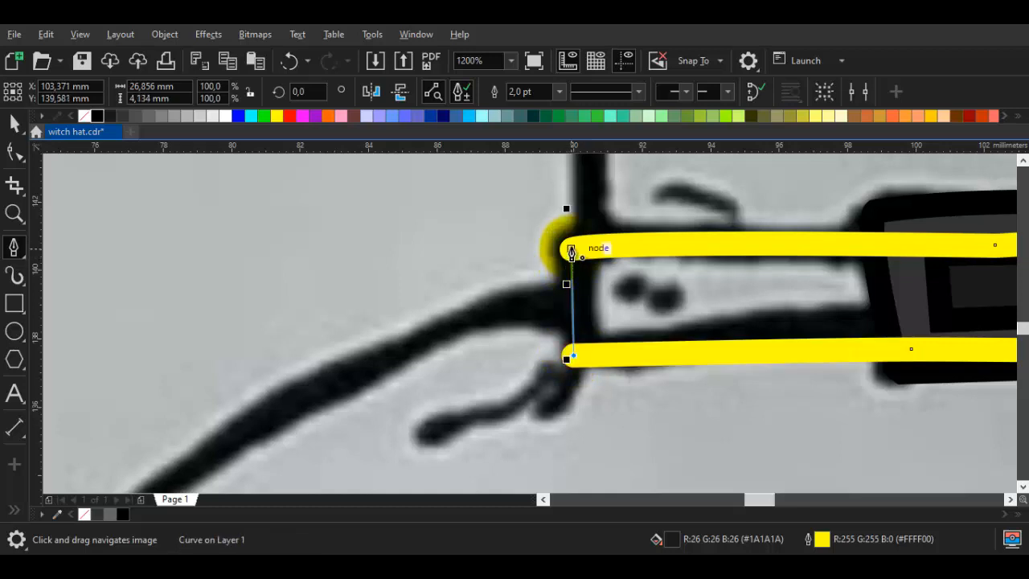
click(572, 250)
Give the belt a black outline and brown #663300 fill, and order it directly in front of the sketch image
right_click(98, 117)
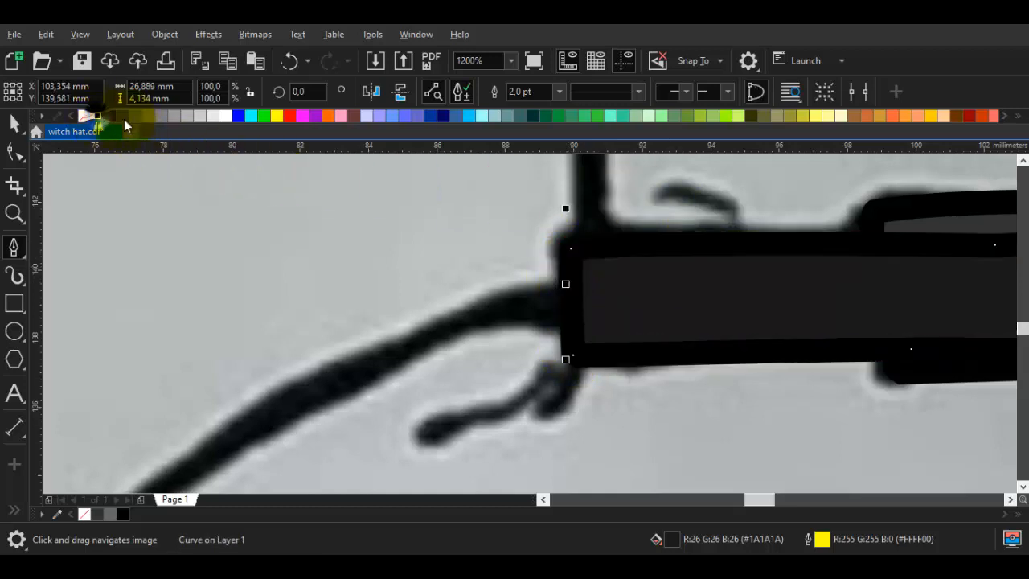
click(955, 117)
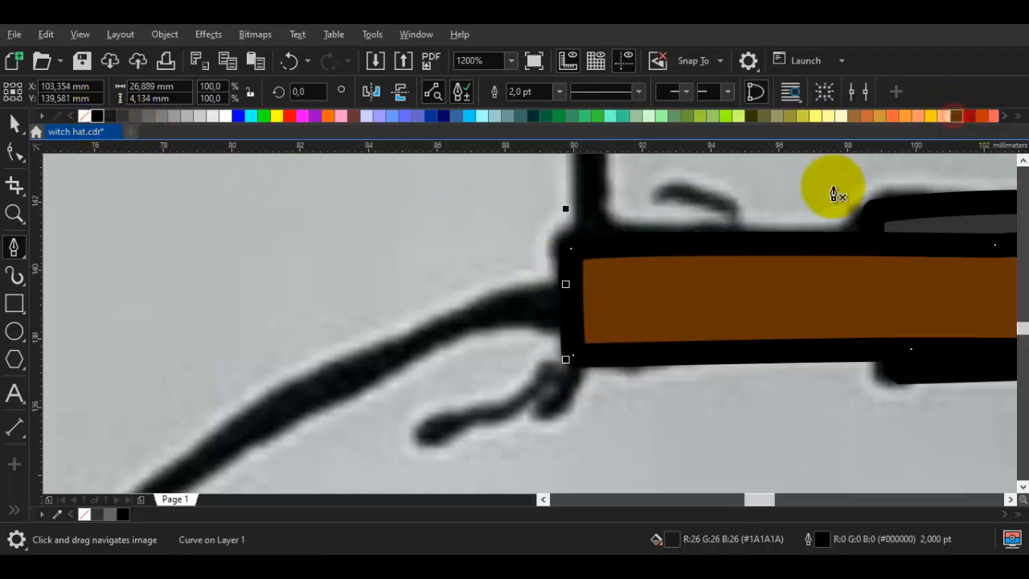
right_click(653, 283)
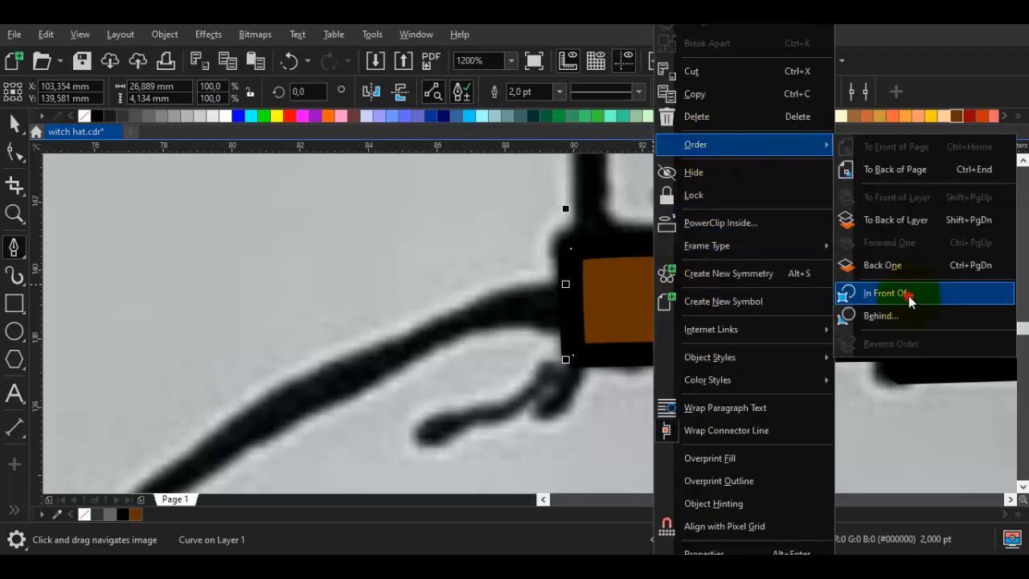
click(908, 295)
click(675, 211)
scroll(707, 275, down, 2)
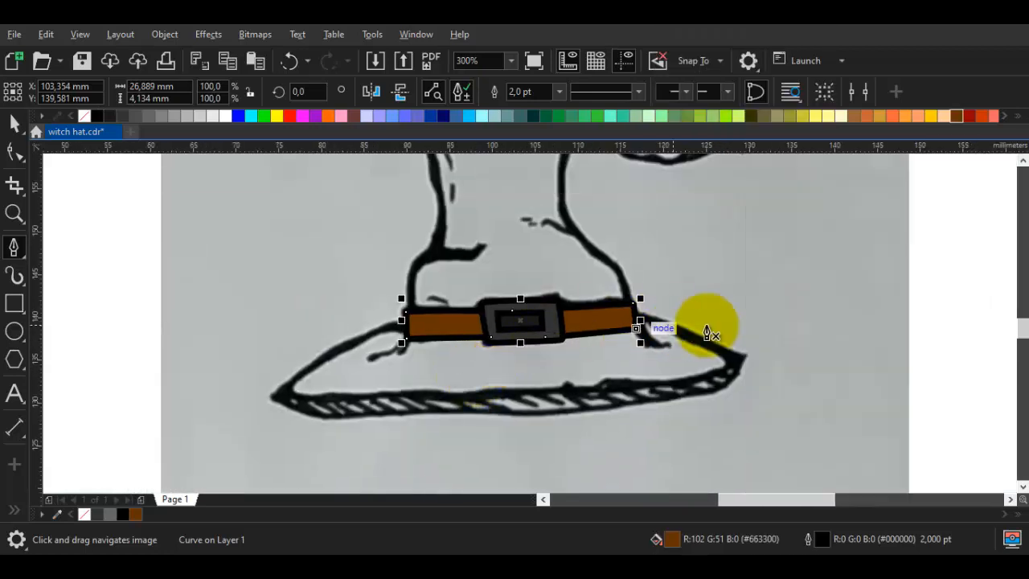
click(711, 325)
scroll(461, 336, up, 1)
key(space)
scroll(643, 316, up, 1)
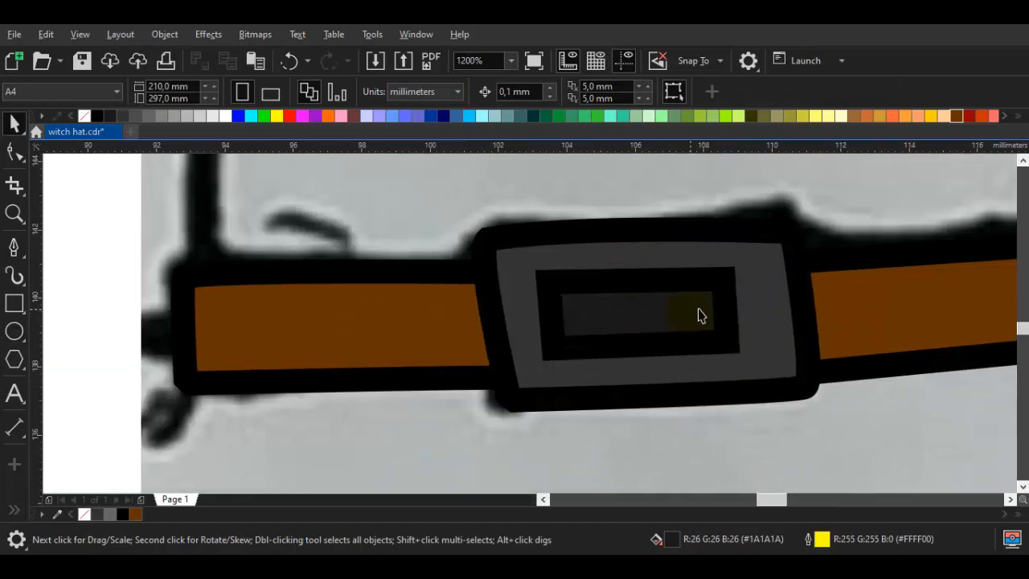
Open a gap in the inner buckle outline's upper edge by adding three nodes, breaking the curve at the middle one and deleting the cut ends
click(633, 311)
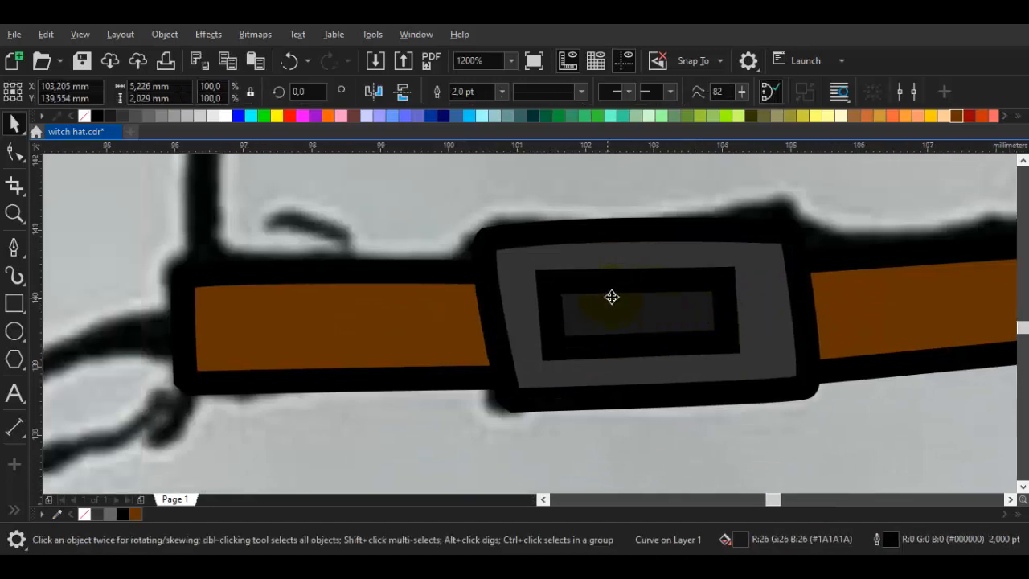
scroll(635, 298, up, 1)
double_click(533, 283)
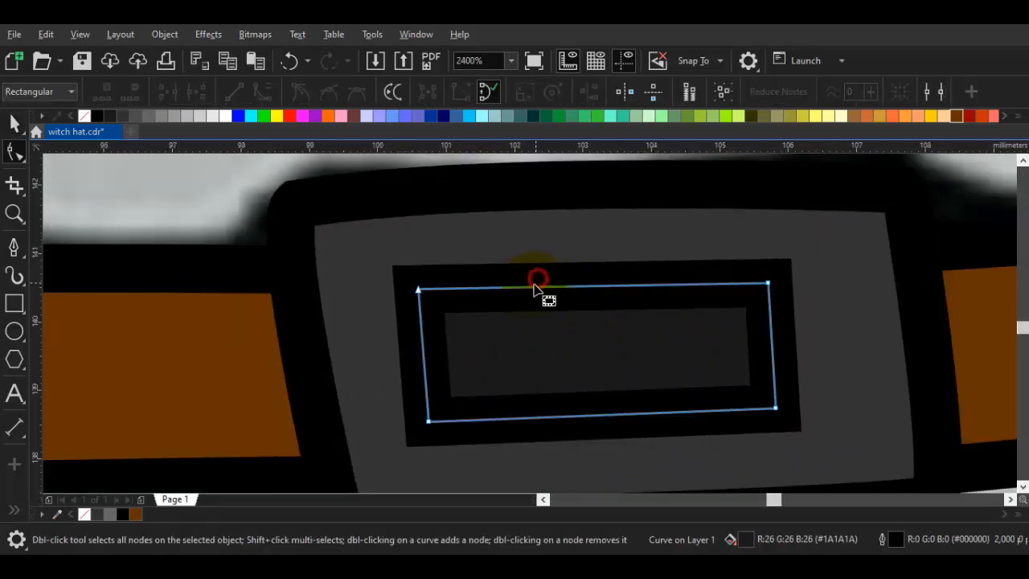
double_click(527, 288)
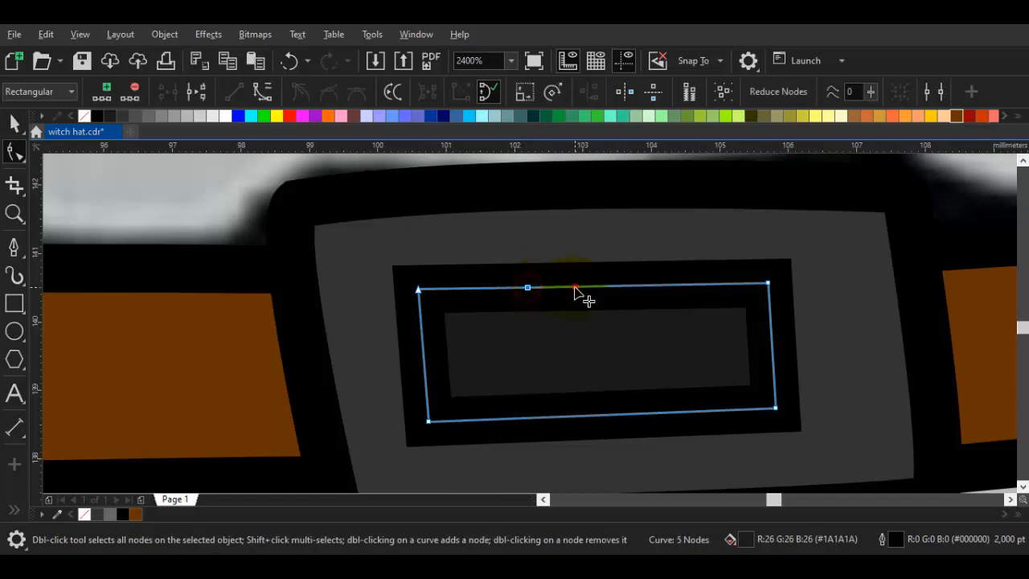
right_click(529, 293)
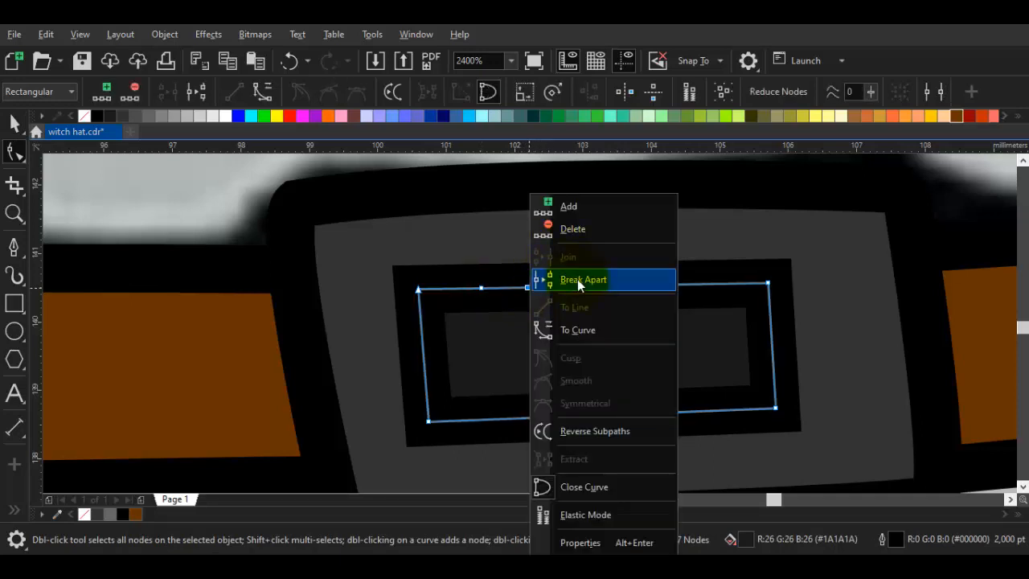
click(579, 280)
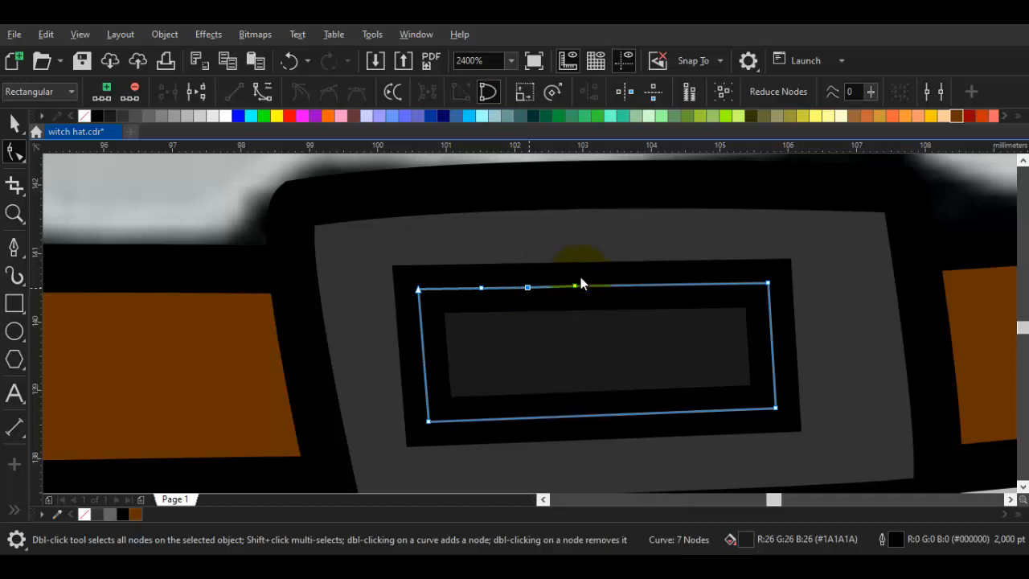
double_click(526, 288)
scroll(572, 314, down, 2)
key(space)
key(Escape)
scroll(595, 341, up, 1)
Open a matching gap near the right end of the inner buckle outline's lower edge, breaking the curve between added nodes and deleting the cut ends
click(598, 340)
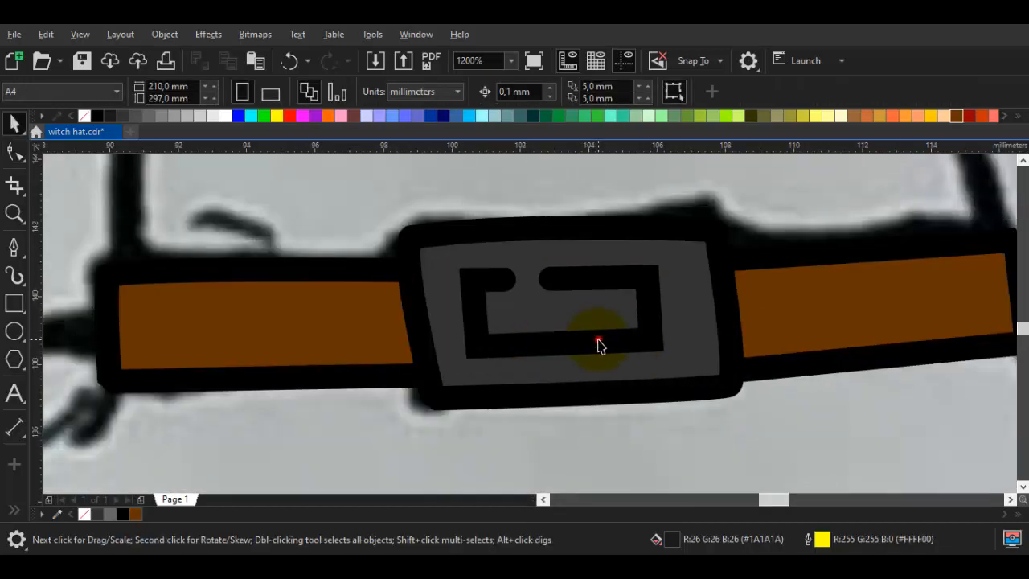
key(F10)
scroll(598, 344, up, 2)
click(579, 348)
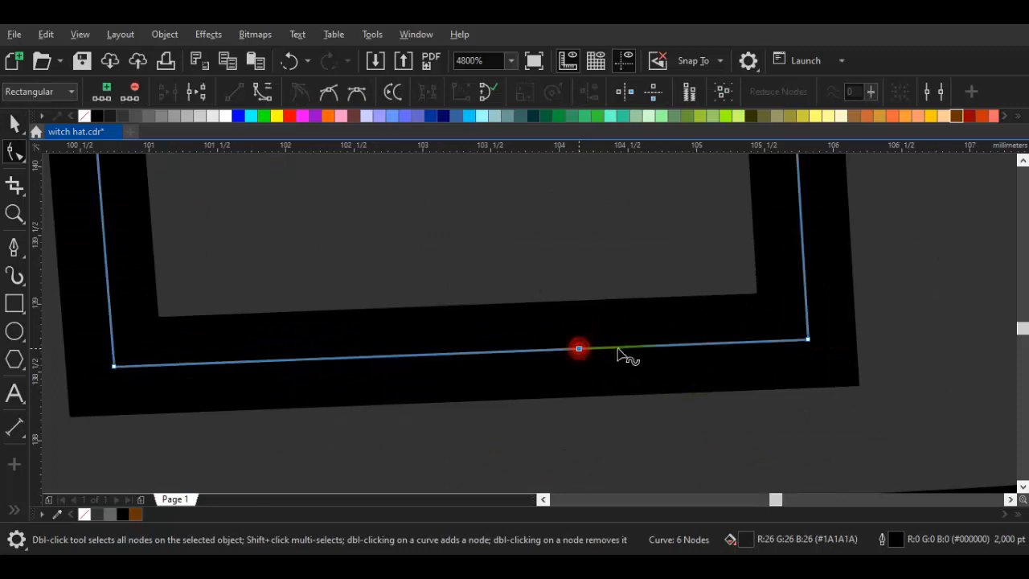
click(623, 349)
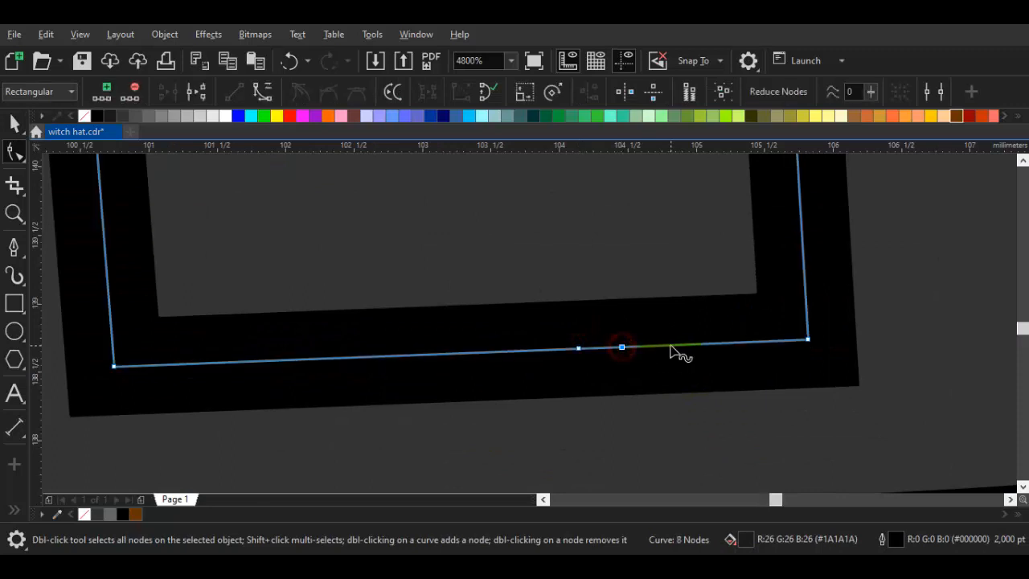
click(671, 346)
right_click(621, 349)
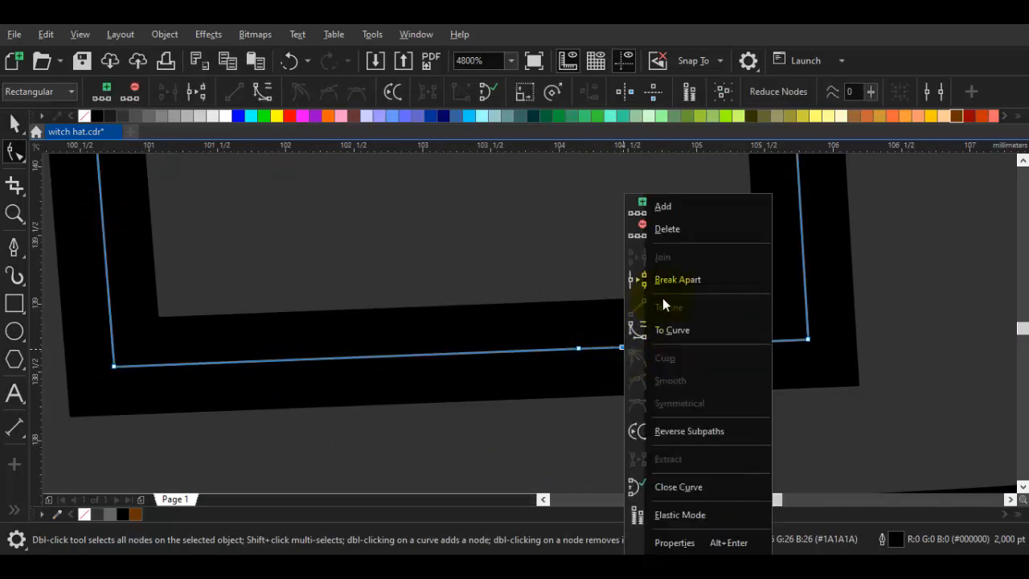
click(666, 283)
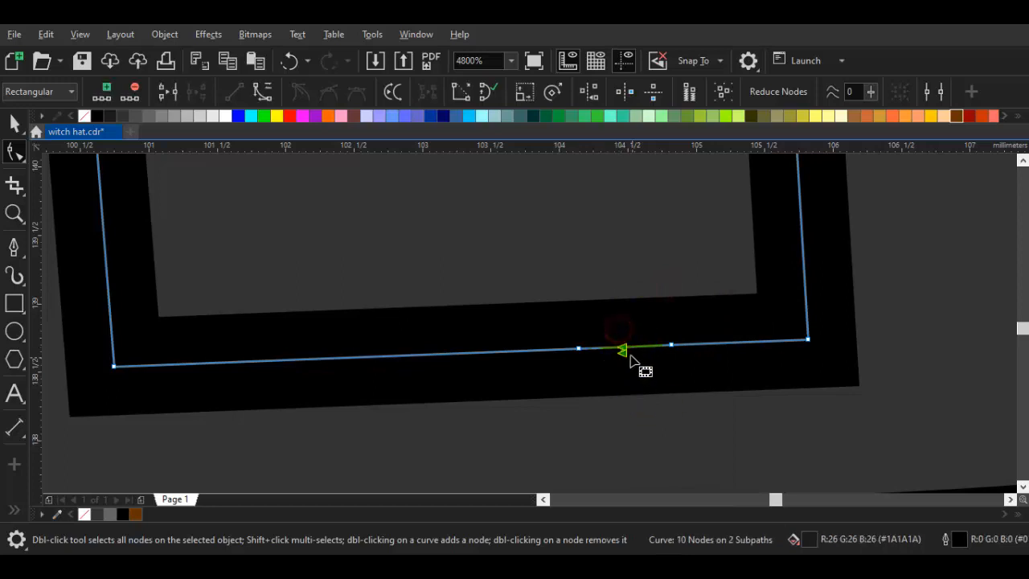
key(Delete)
scroll(628, 366, down, 1)
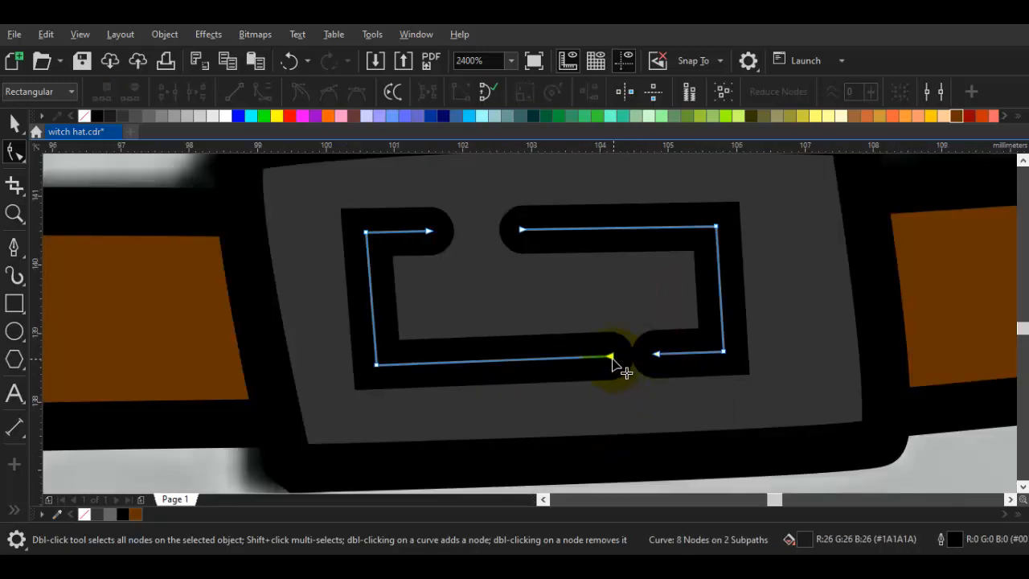
key(space)
scroll(773, 366, down, 1)
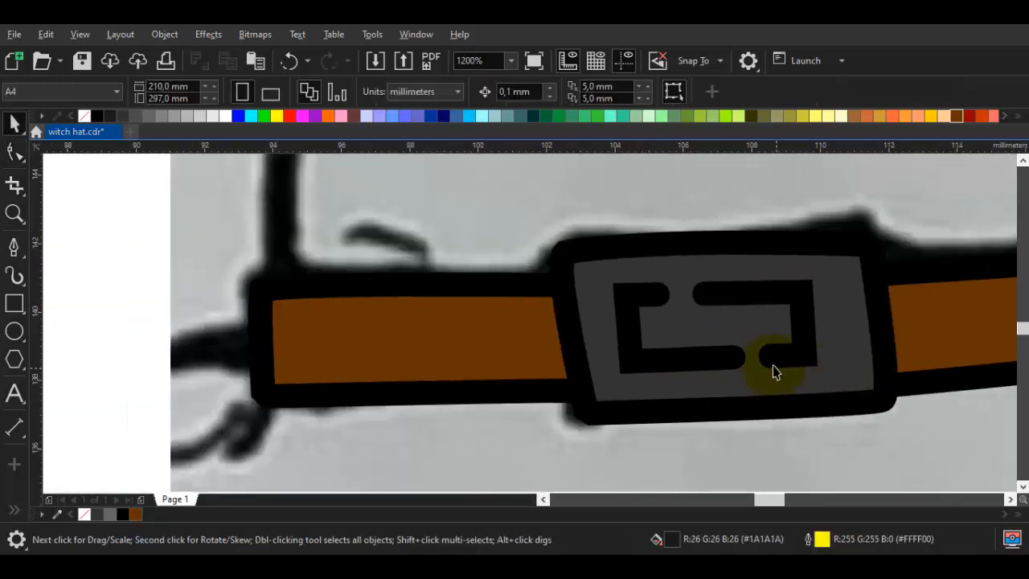
Draw a nearly horizontal line about 1.3 mm long inside the inner buckle outline with the Pen tool and give it a black outline
scroll(772, 370, down, 1)
scroll(638, 363, up, 2)
key(F5)
click(526, 338)
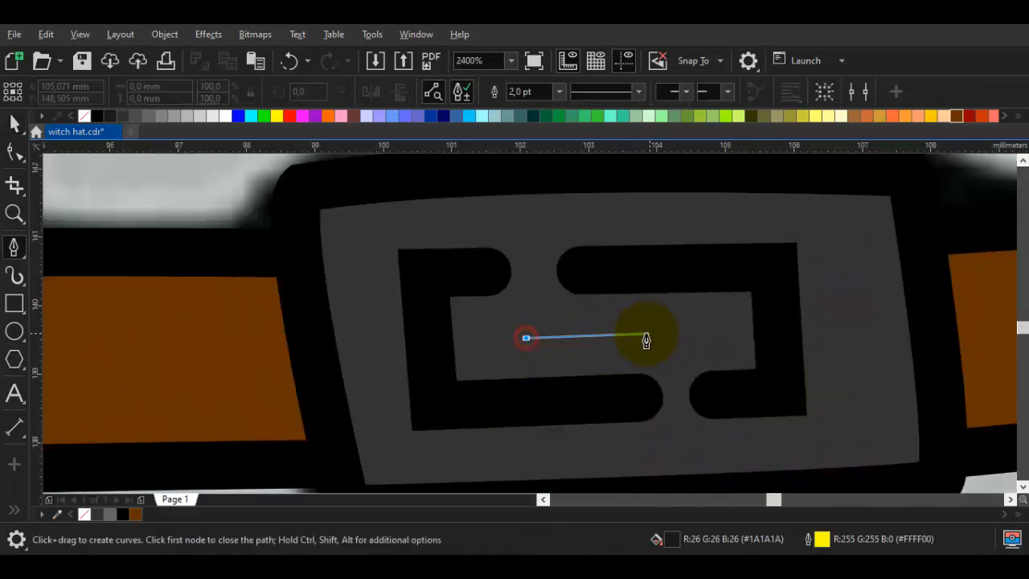
double_click(614, 337)
key(space)
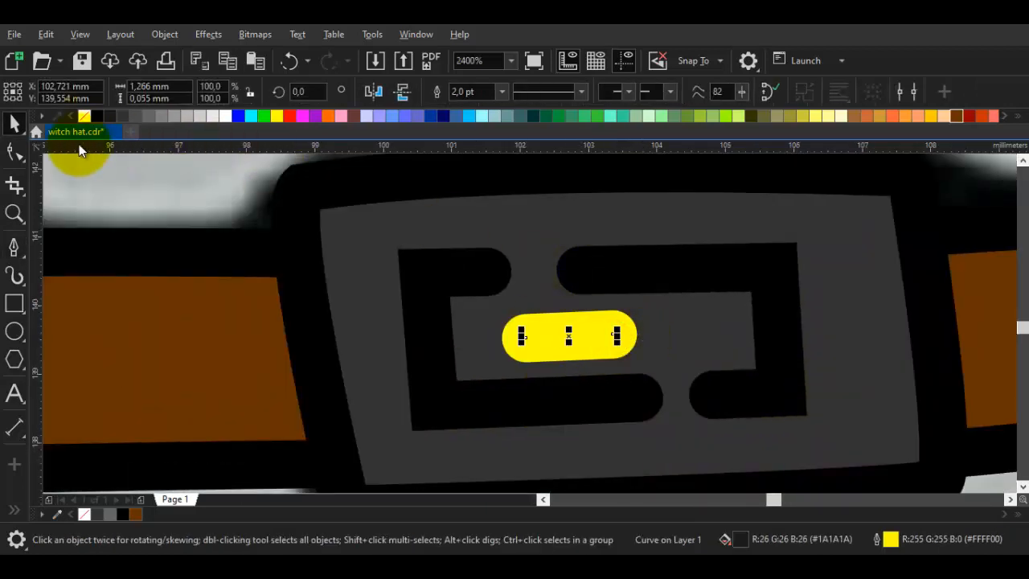
right_click(97, 117)
scroll(595, 324, down, 3)
key(Escape)
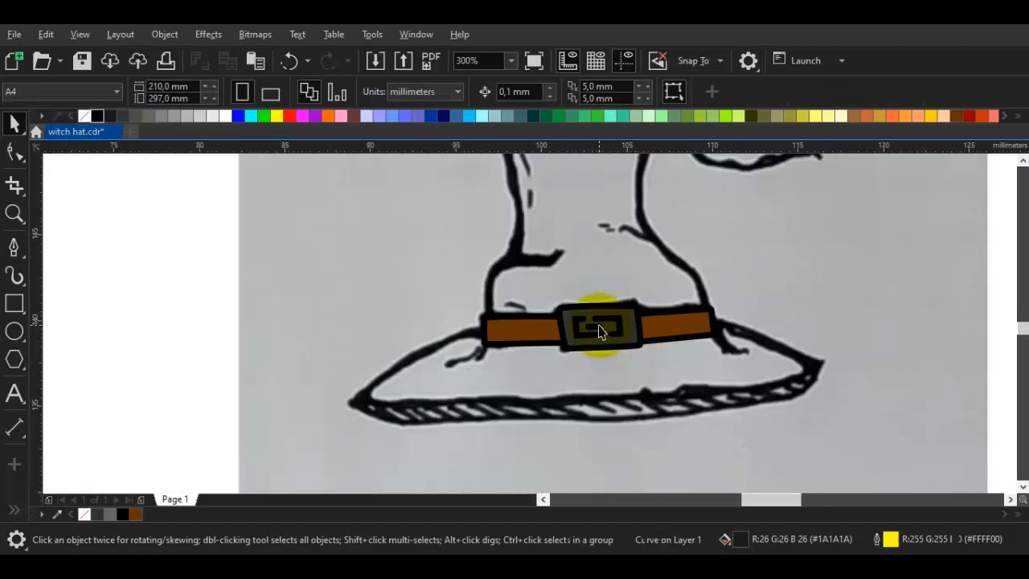
scroll(600, 328, up, 2)
key(space)
scroll(451, 344, up, 1)
key(space)
key(space)
scroll(523, 311, down, 1)
drag(574, 251, 500, 290)
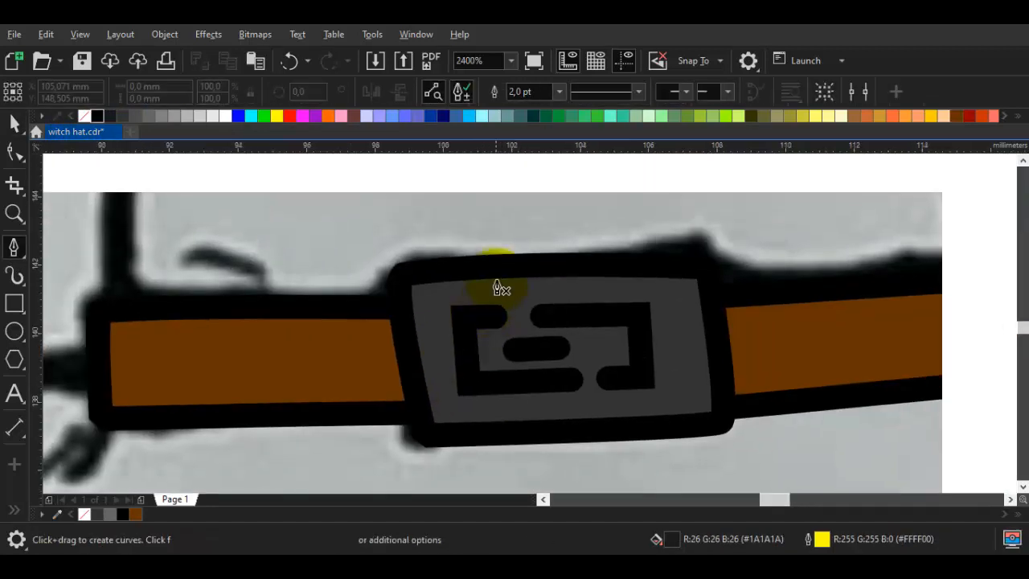
scroll(501, 290, up, 1)
key(space)
scroll(517, 303, down, 1)
scroll(547, 349, up, 1)
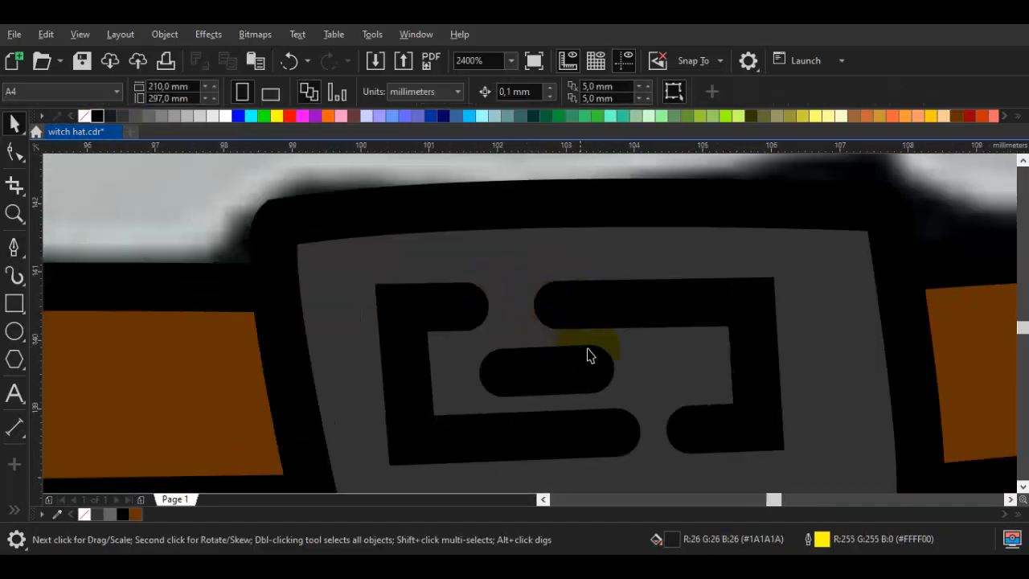
click(647, 350)
drag(646, 350, 670, 388)
key(ctrl+z)
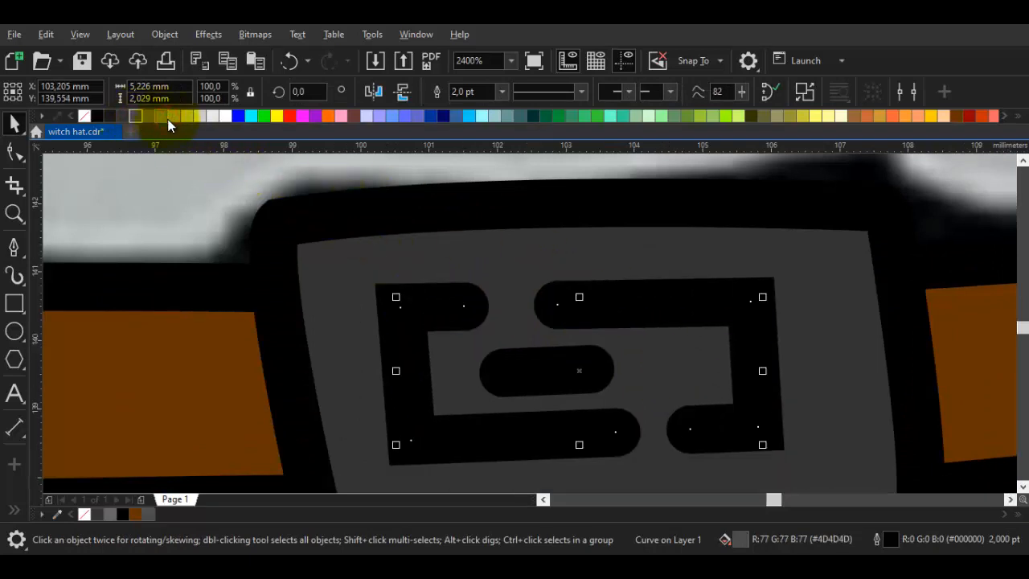
drag(562, 354, 680, 379)
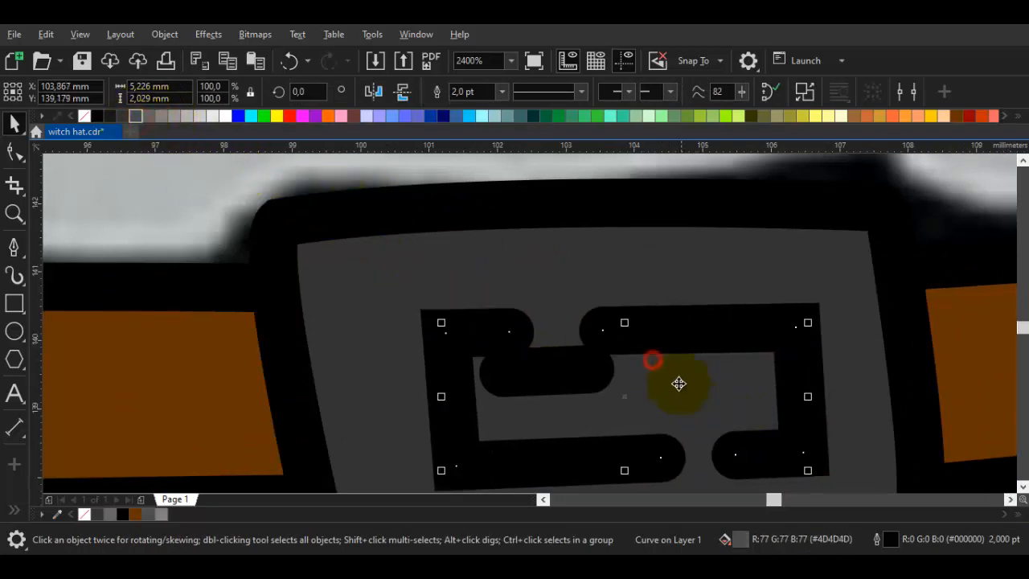
key(ctrl+z)
key(F10)
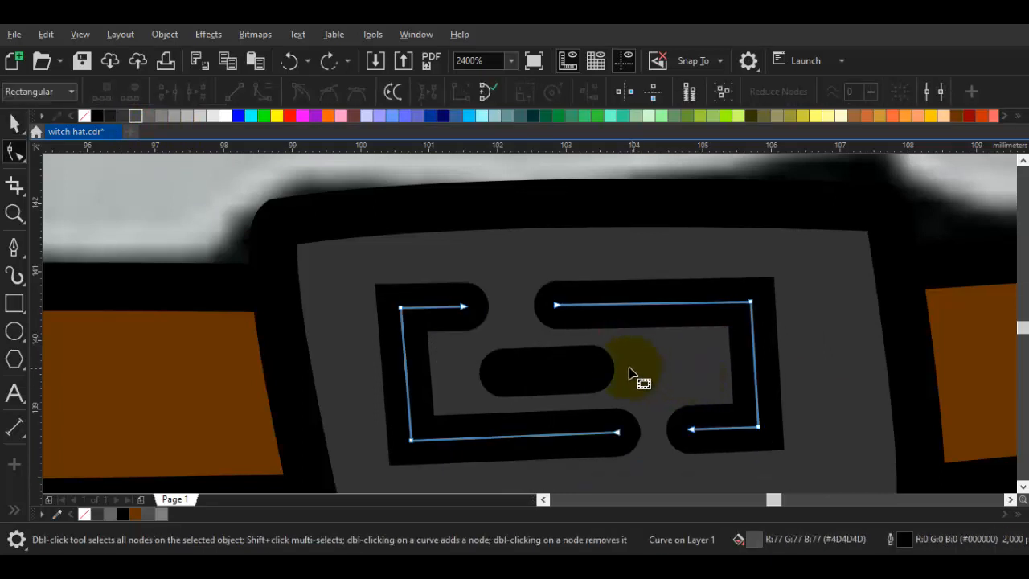
key(space)
Trace a closed shape with the Pen tool over the broken inner buckle outline, following its upper, right and lower edges
key(space)
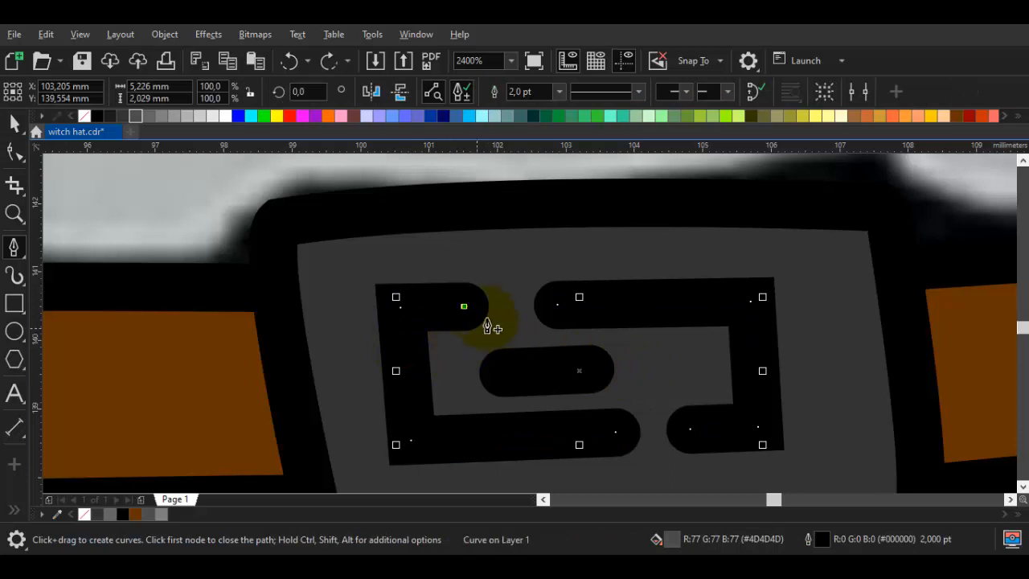
click(451, 313)
click(442, 366)
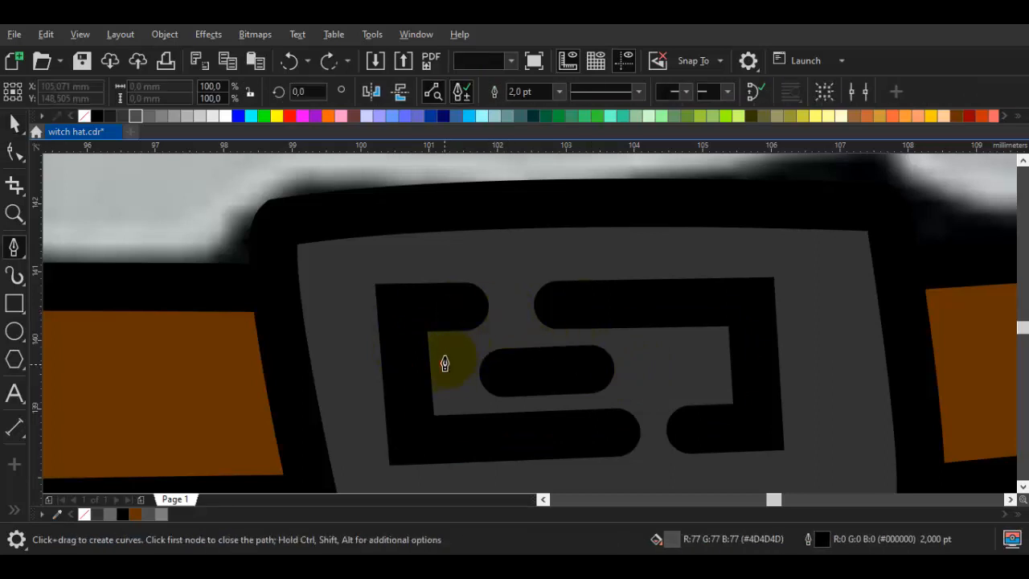
click(440, 303)
click(753, 299)
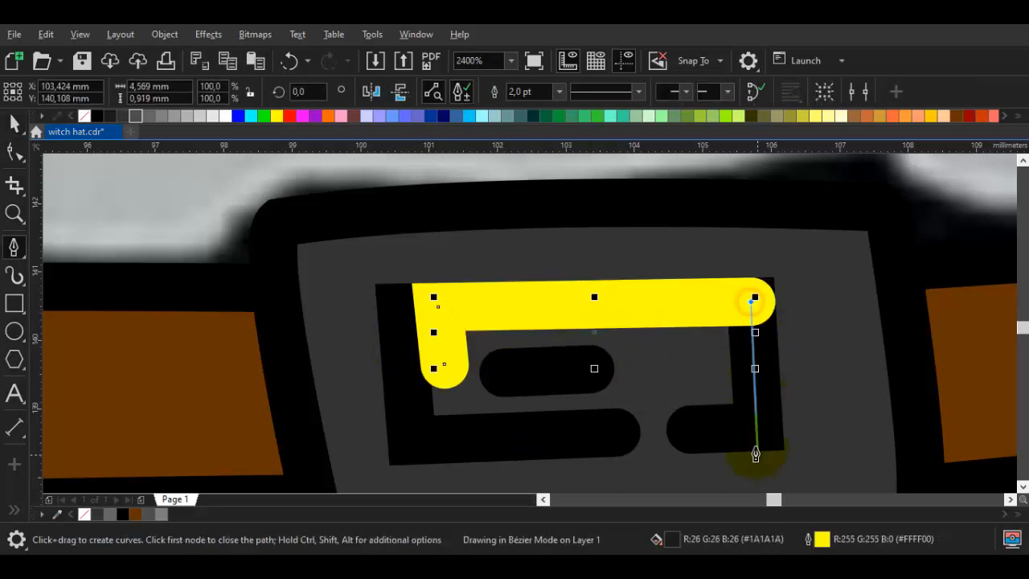
click(762, 427)
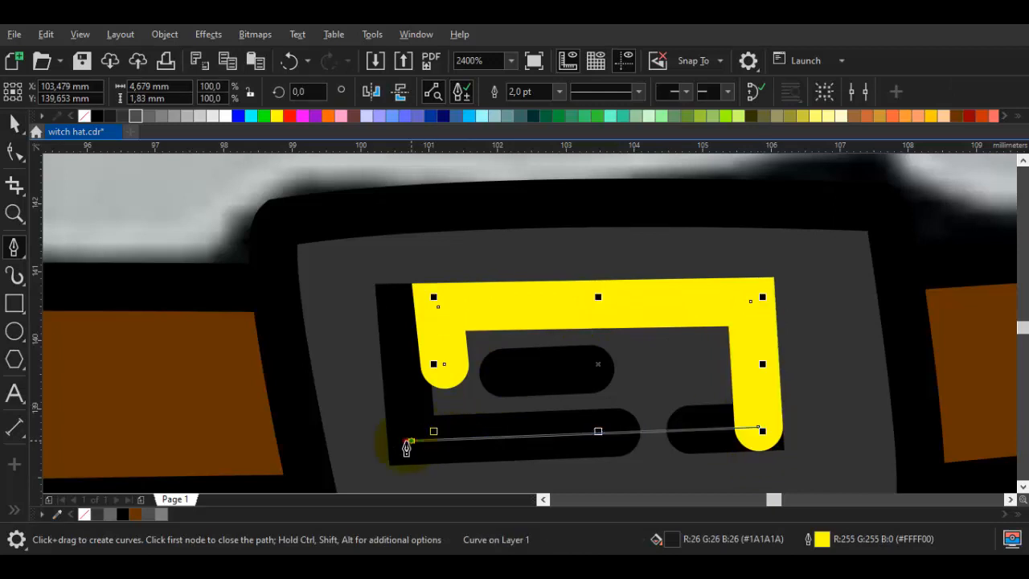
click(406, 441)
click(444, 367)
Move the traced shape's two misplaced left nodes onto the inner buckle outline's left edge, making the shape about 5.2 by 2 mm
key(F10)
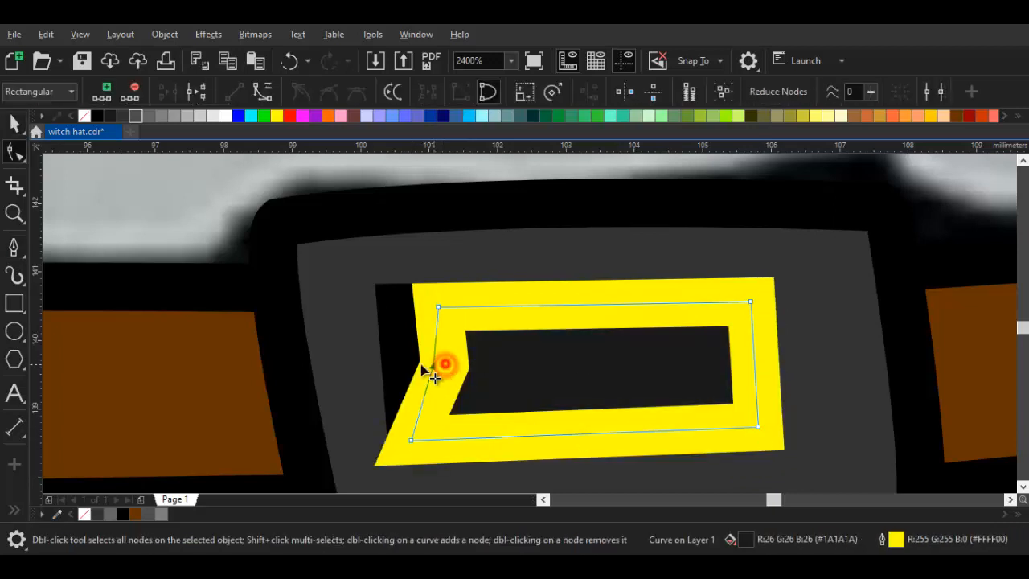
drag(443, 365, 406, 366)
mouse_move(419, 313)
mouse_down()
mouse_move(394, 316)
mouse_move(409, 315)
mouse_up()
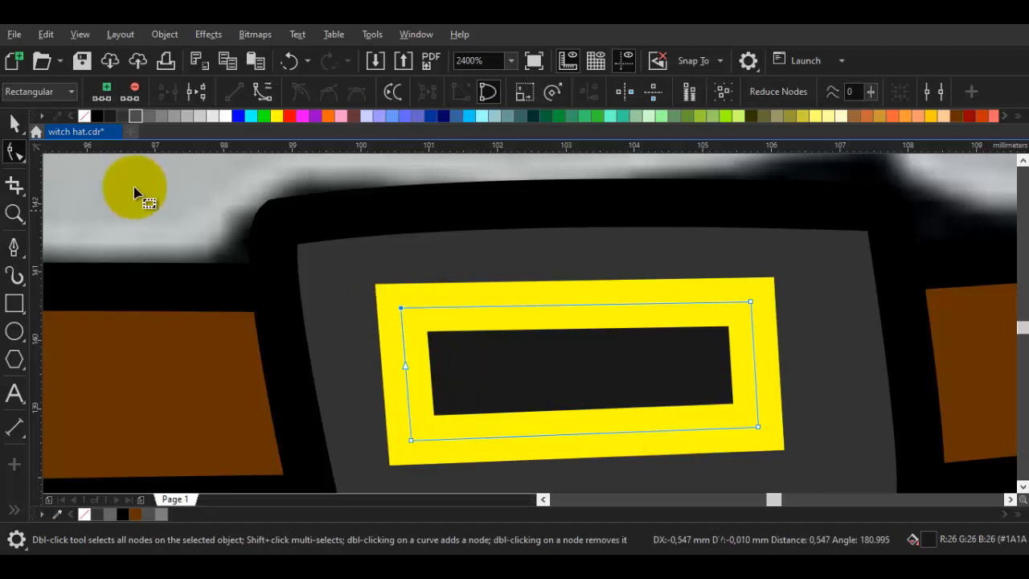
Remove the traced shape's outline, fill it with grey #4D4D4D and order it directly in front of the outer buckle shape
click(83, 119)
click(136, 118)
key(space)
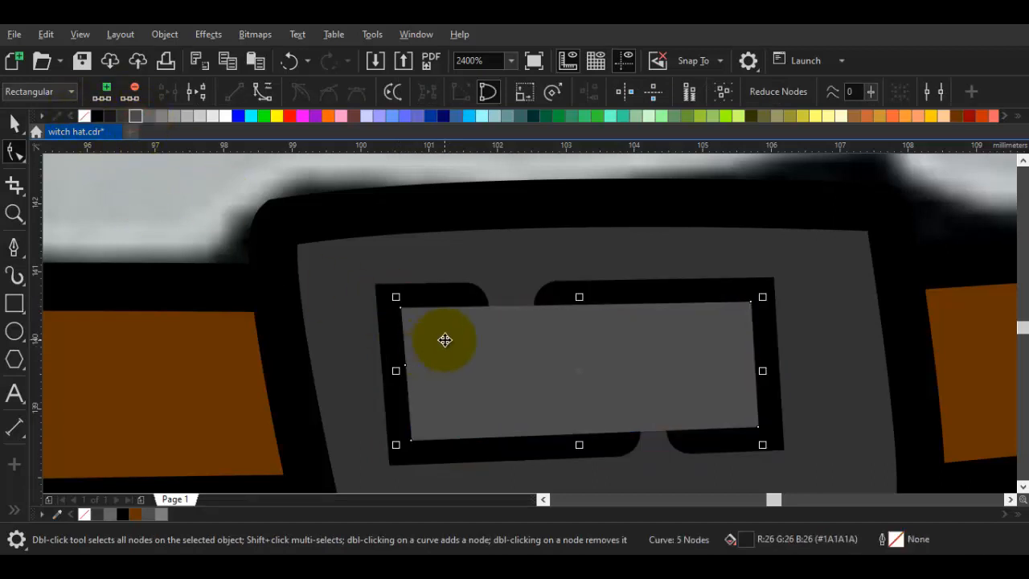
right_click(446, 342)
mouse_move(598, 146)
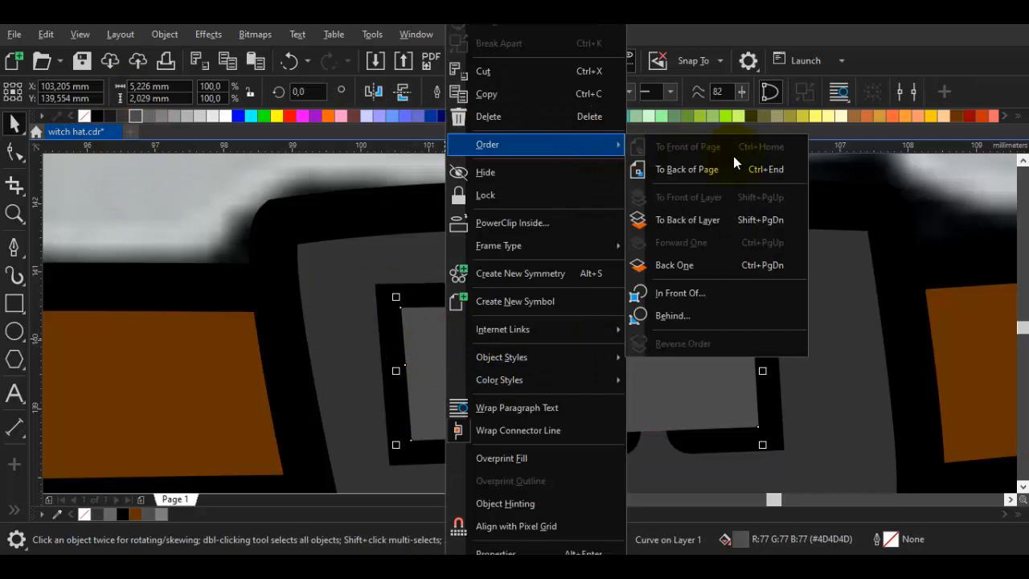
click(684, 290)
click(824, 293)
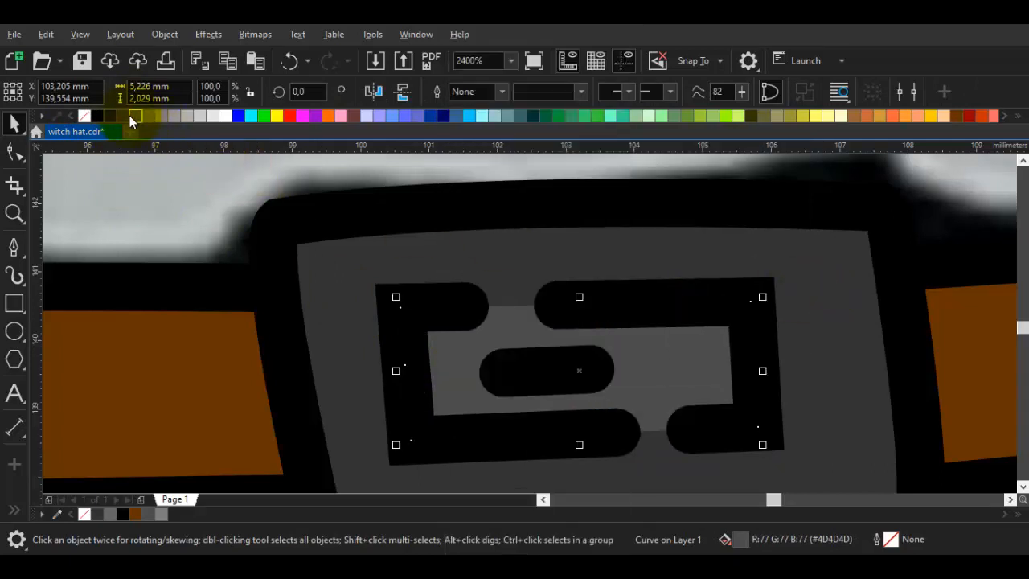
Fill the inner buckle shape with lighter grey #999999 and deselect it
click(169, 118)
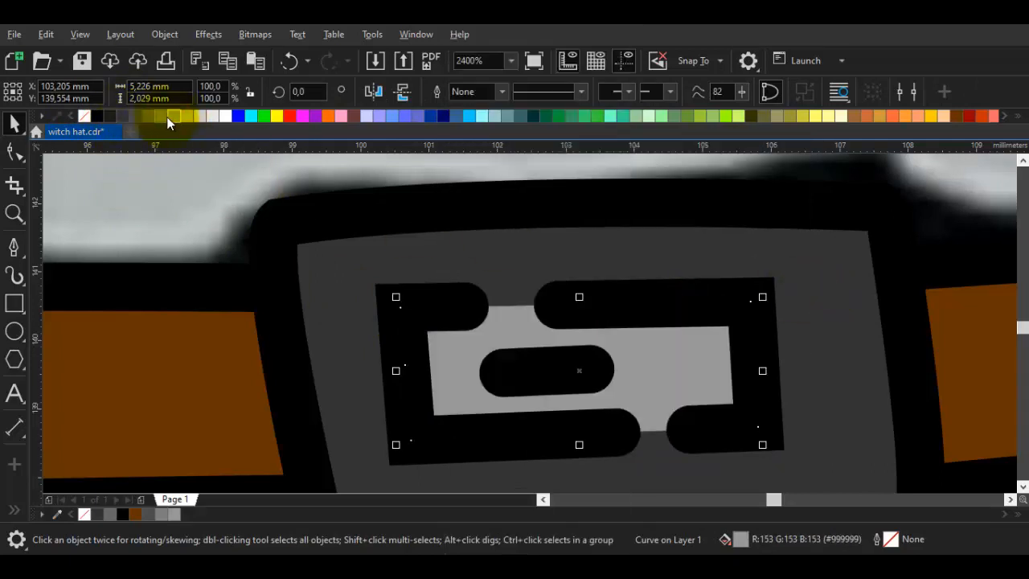
scroll(564, 266, down, 1)
click(548, 241)
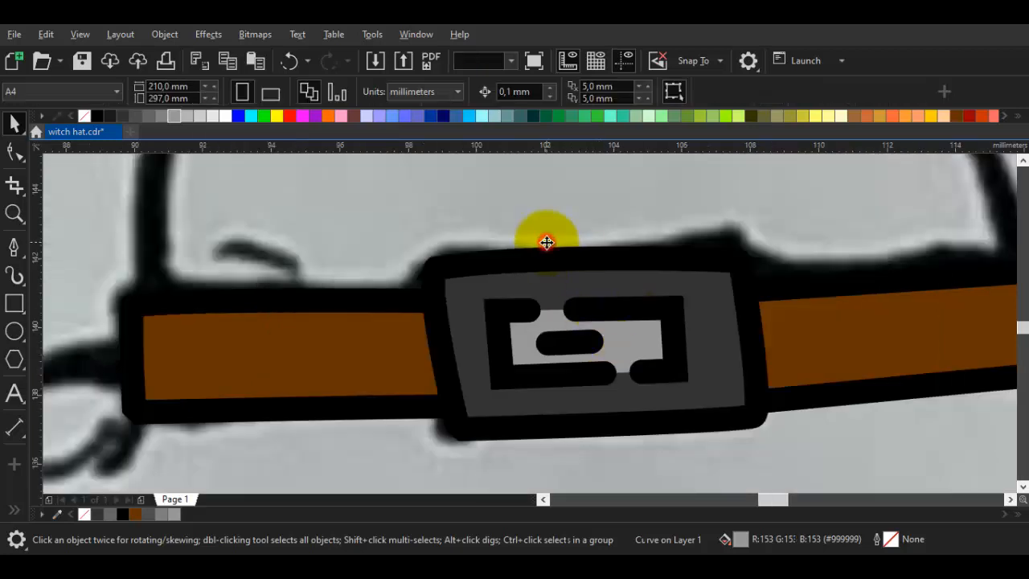
scroll(565, 255, down, 1)
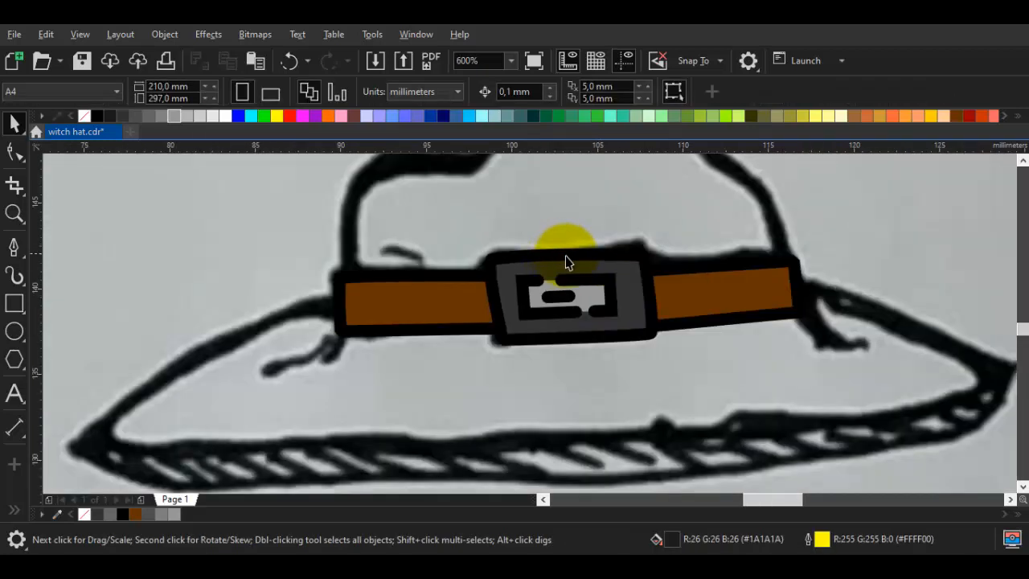
scroll(619, 301, up, 1)
click(628, 296)
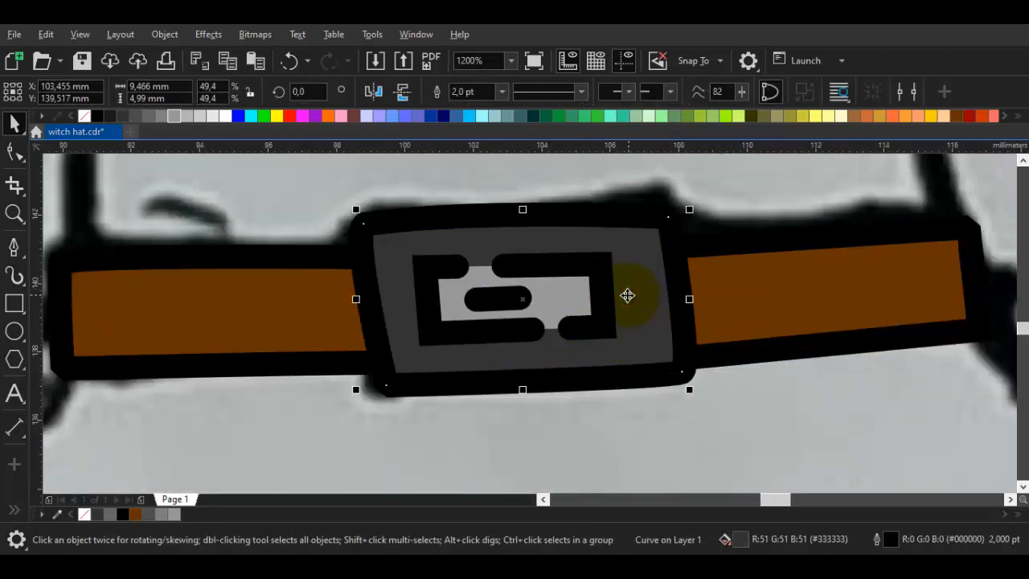
right_click(621, 295)
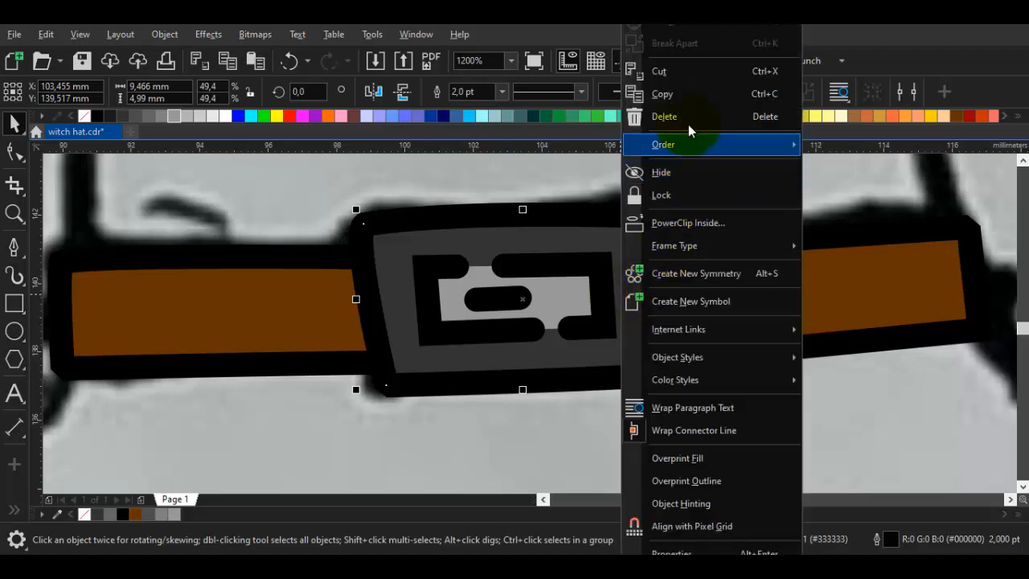
click(699, 92)
click(751, 202)
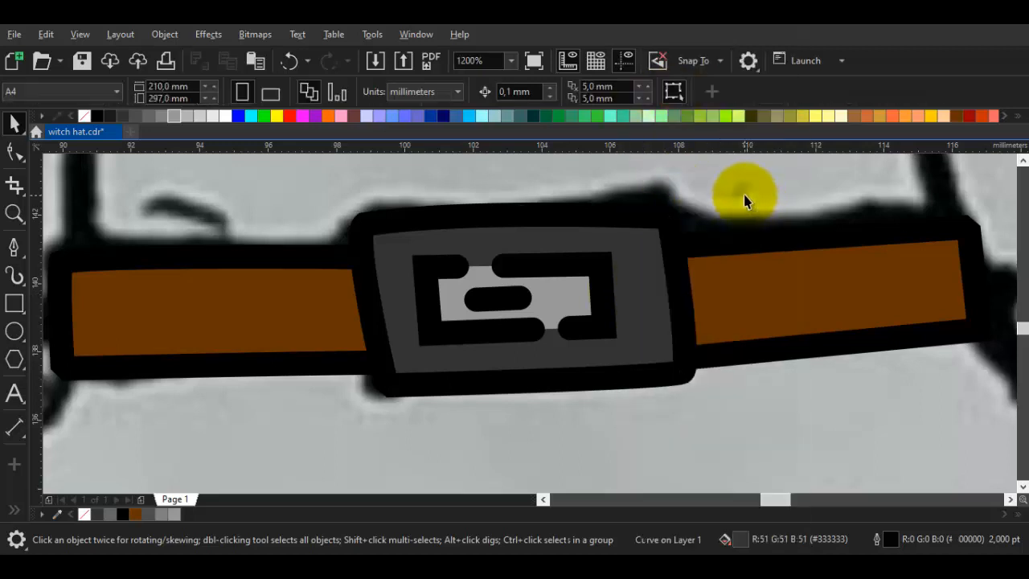
right_click(734, 194)
right_click(733, 194)
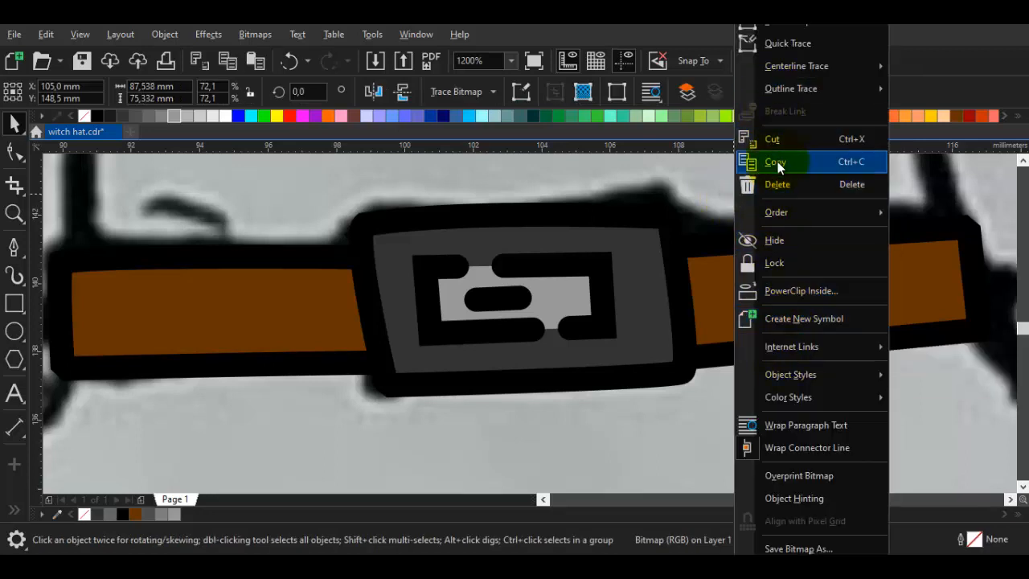
click(665, 233)
click(663, 230)
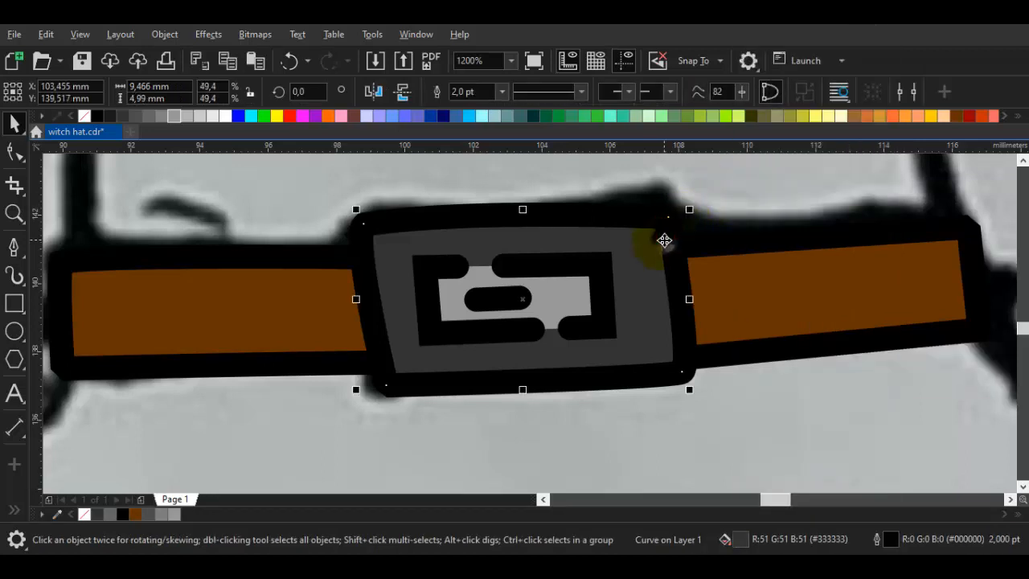
right_click(662, 230)
click(708, 95)
click(710, 198)
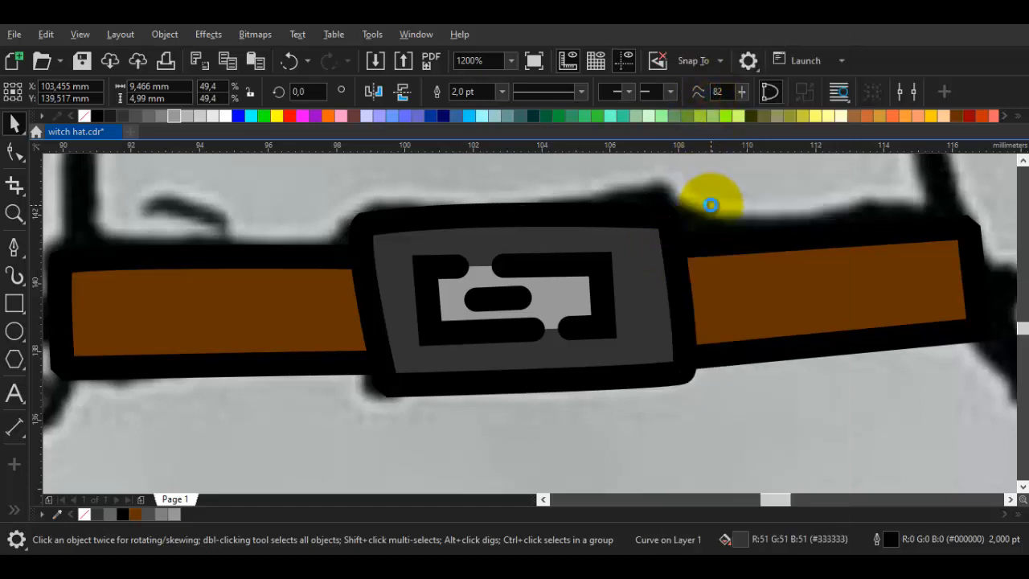
right_click(710, 197)
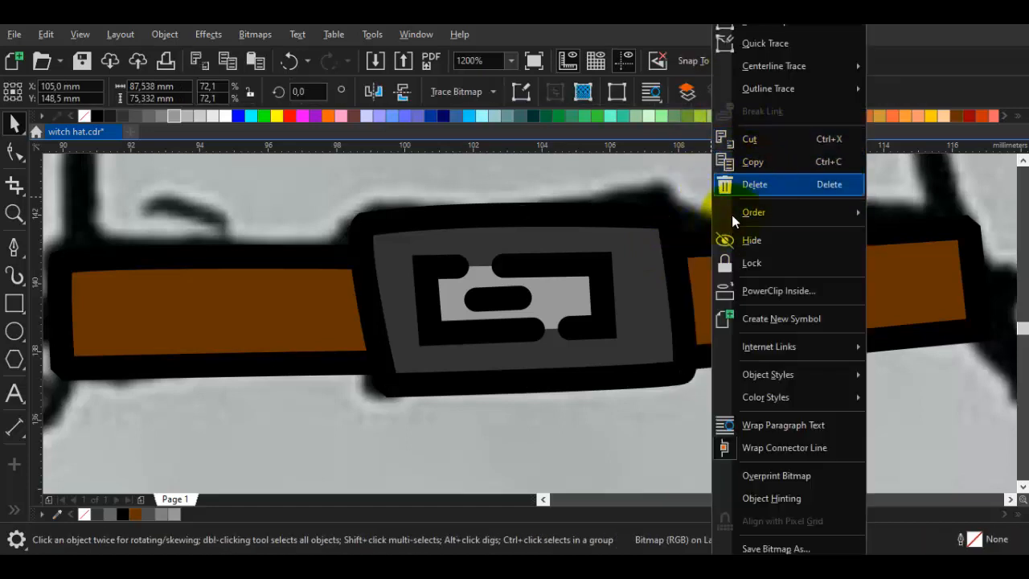
click(647, 269)
scroll(647, 269, down, 2)
Copy the dark grey outer buckle shape, paste a duplicate in the same place and remove the duplicate's fill
click(652, 254)
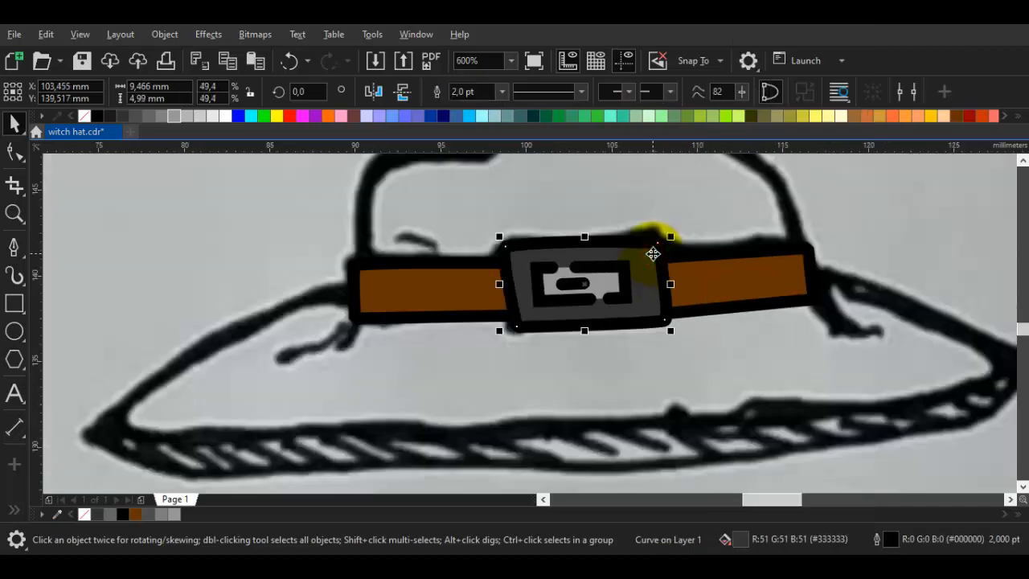
right_click(653, 251)
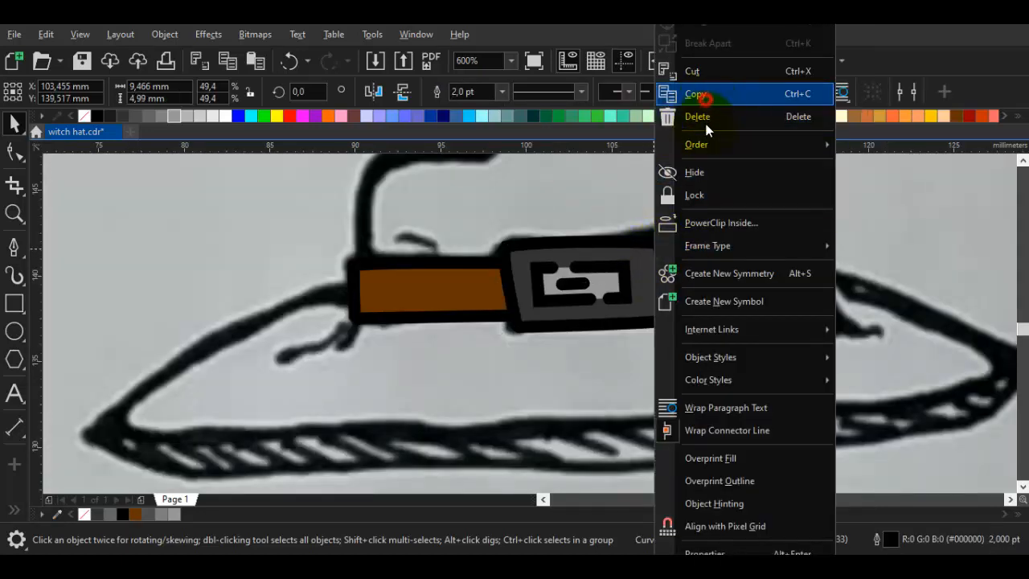
click(696, 93)
scroll(660, 236, down, 2)
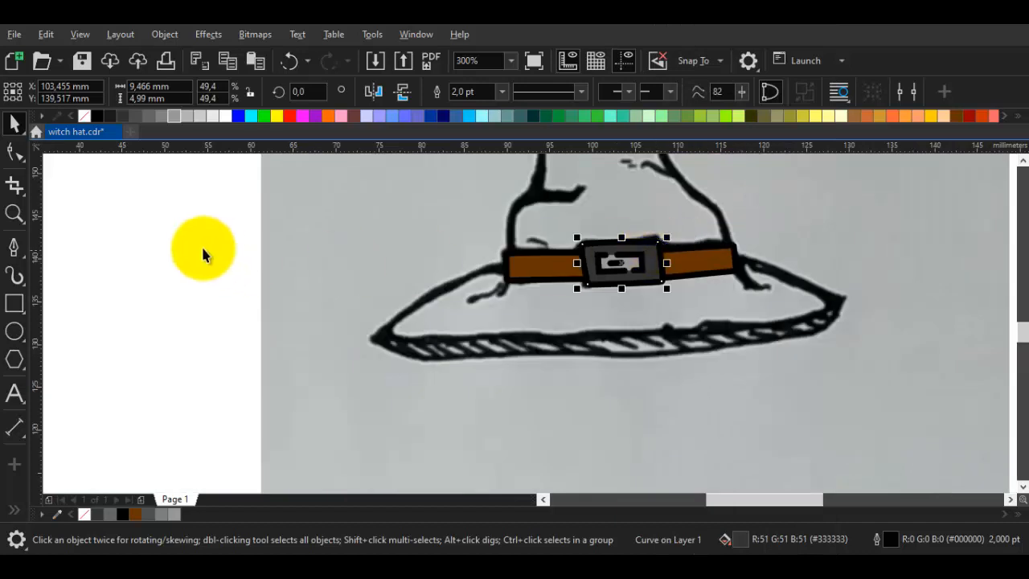
click(201, 249)
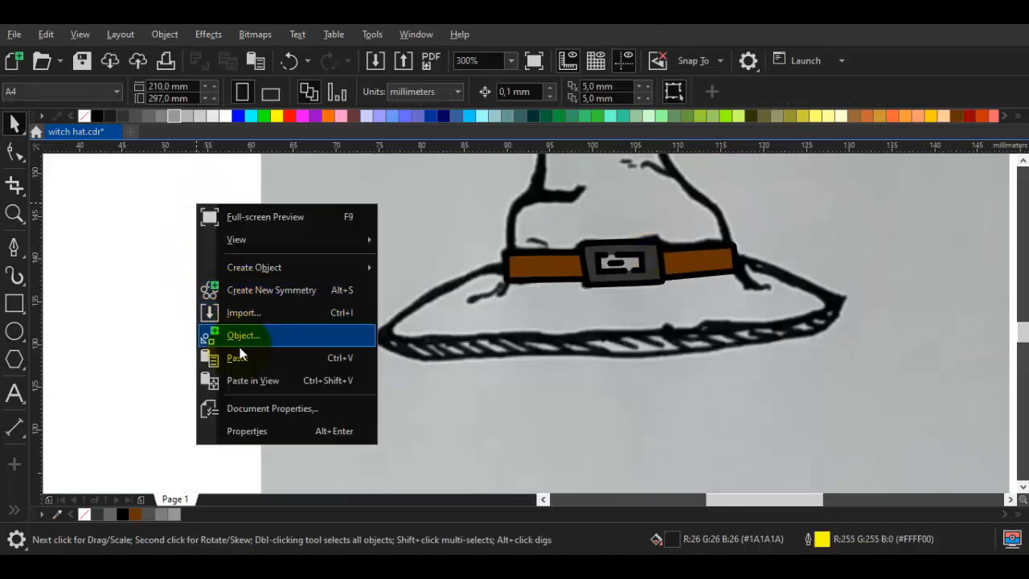
click(233, 359)
scroll(657, 251, up, 2)
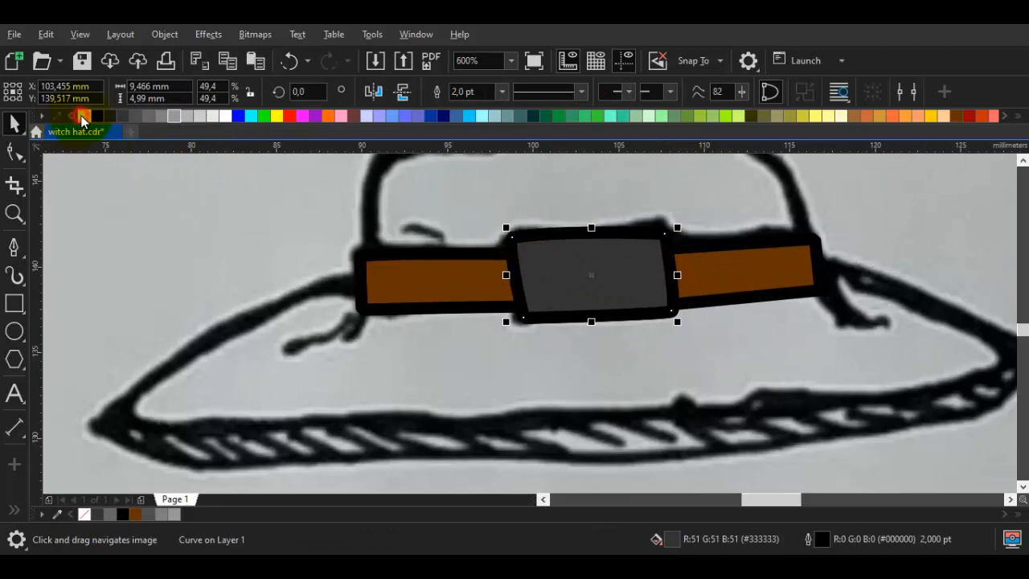
Add three nodes mid-way along the duplicate outline's upper edge, break it at the middle one and open a gap by removing the loose end nodes
scroll(619, 248, up, 2)
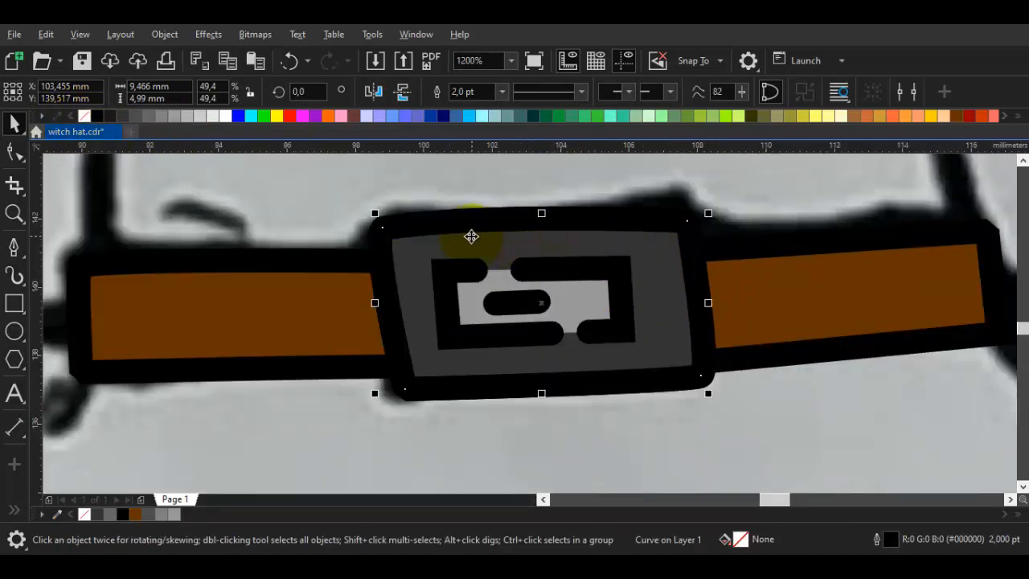
double_click(498, 244)
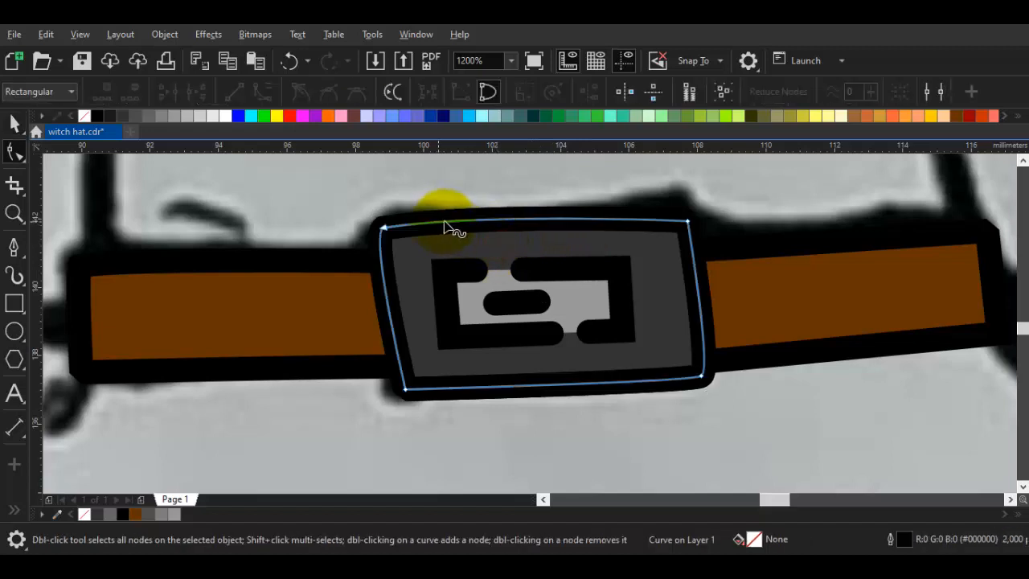
double_click(522, 219)
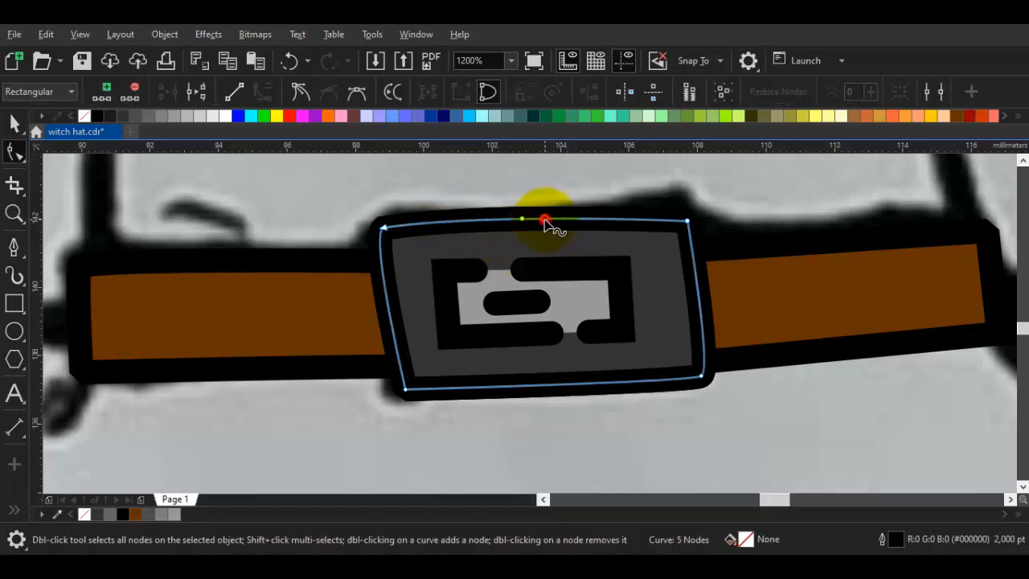
double_click(544, 219)
double_click(569, 218)
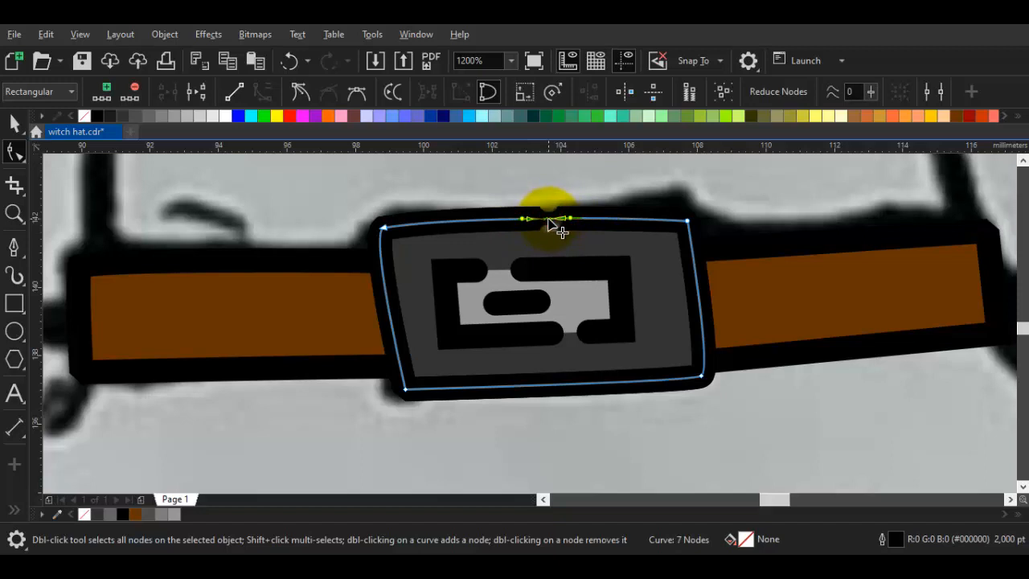
right_click(550, 226)
click(588, 280)
scroll(532, 238, up, 2)
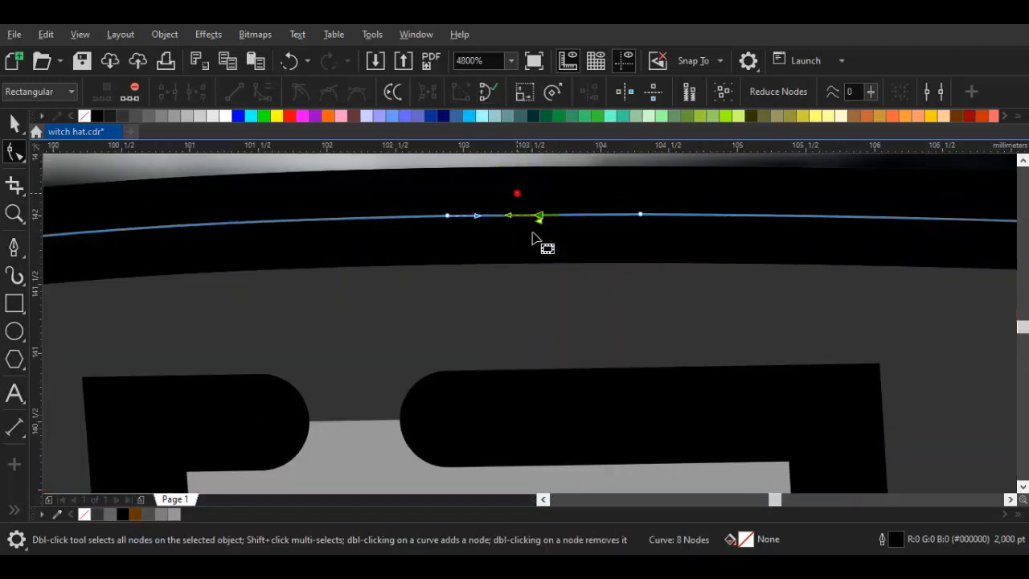
double_click(540, 219)
double_click(643, 217)
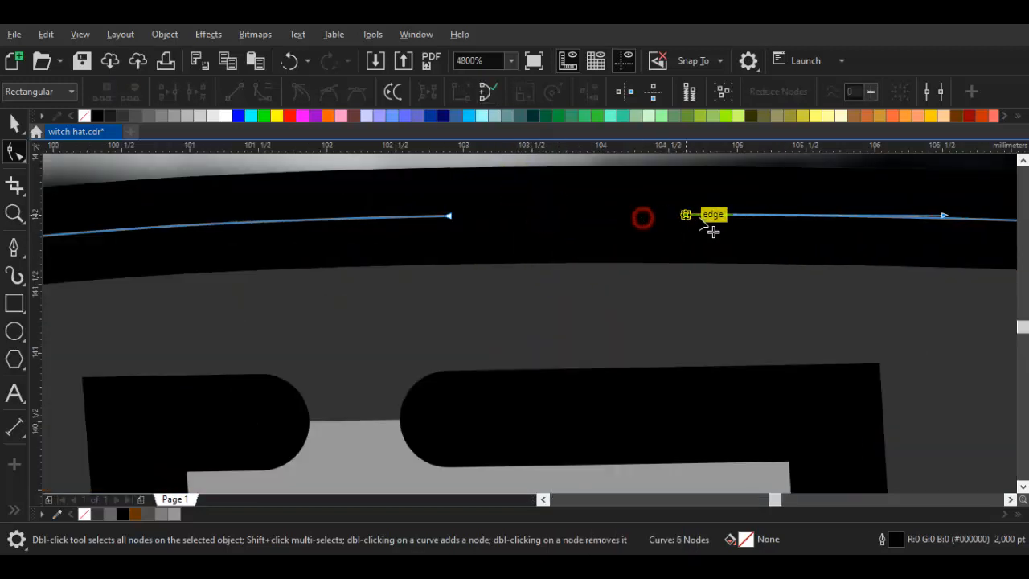
Remove the outline from the dark grey filled outer buckle shape beneath the broken outline, and clear the selection
click(637, 288)
key(space)
click(614, 306)
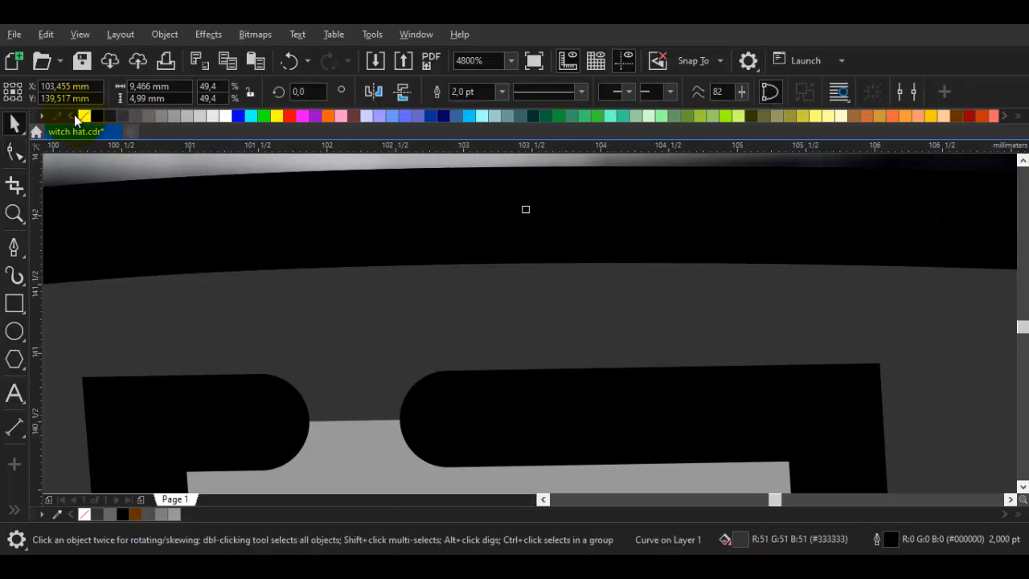
right_click(83, 118)
scroll(627, 301, down, 2)
double_click(672, 273)
scroll(614, 281, up, 2)
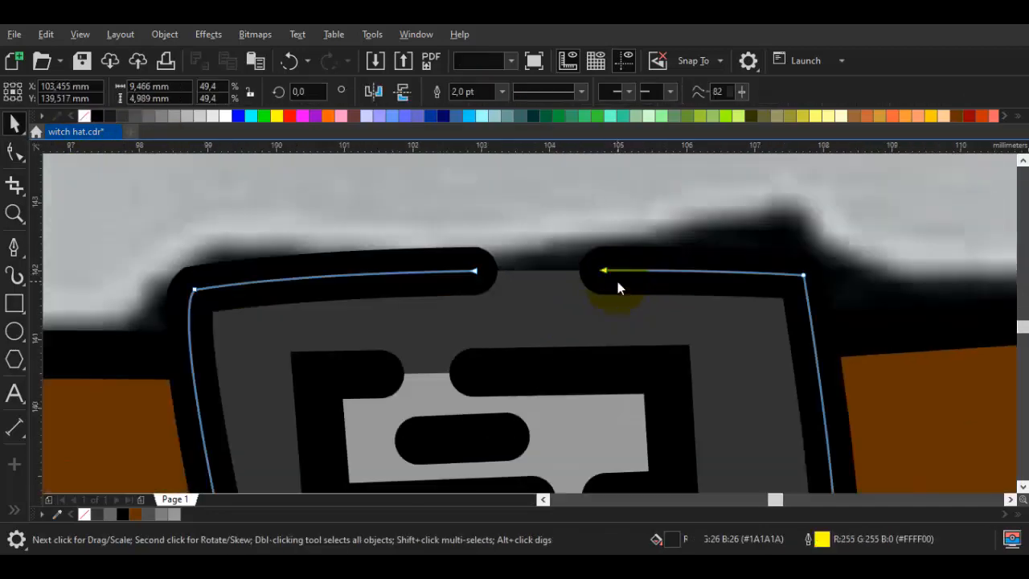
scroll(611, 290, down, 2)
key(Escape)
Add nodes near the left end of the outer buckle outline's lower edge, break the curve between them and delete the loose ends to form a gap
scroll(506, 379, up, 1)
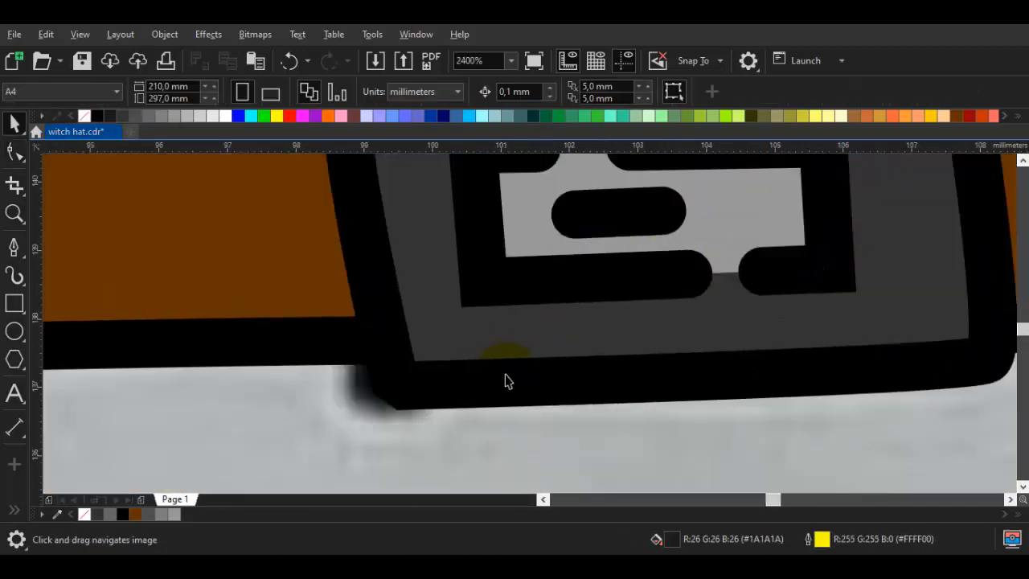
click(489, 379)
click(498, 384)
double_click(497, 384)
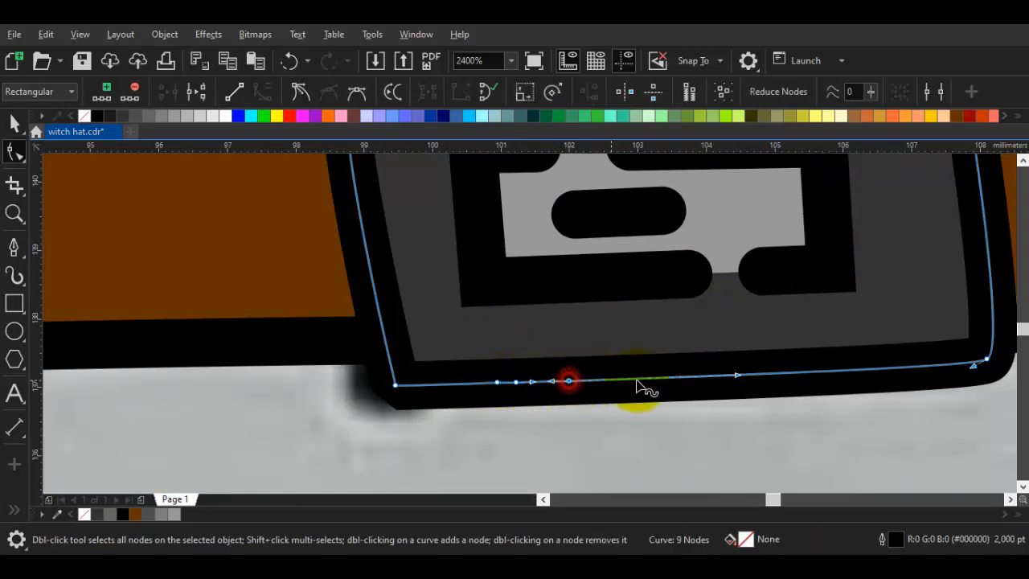
scroll(511, 388, up, 1)
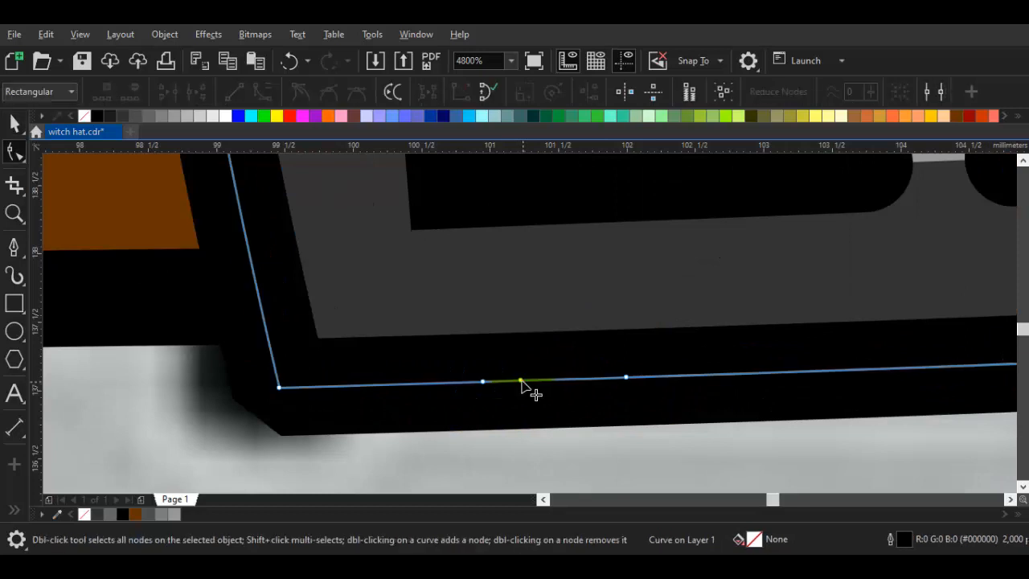
right_click(523, 386)
click(576, 103)
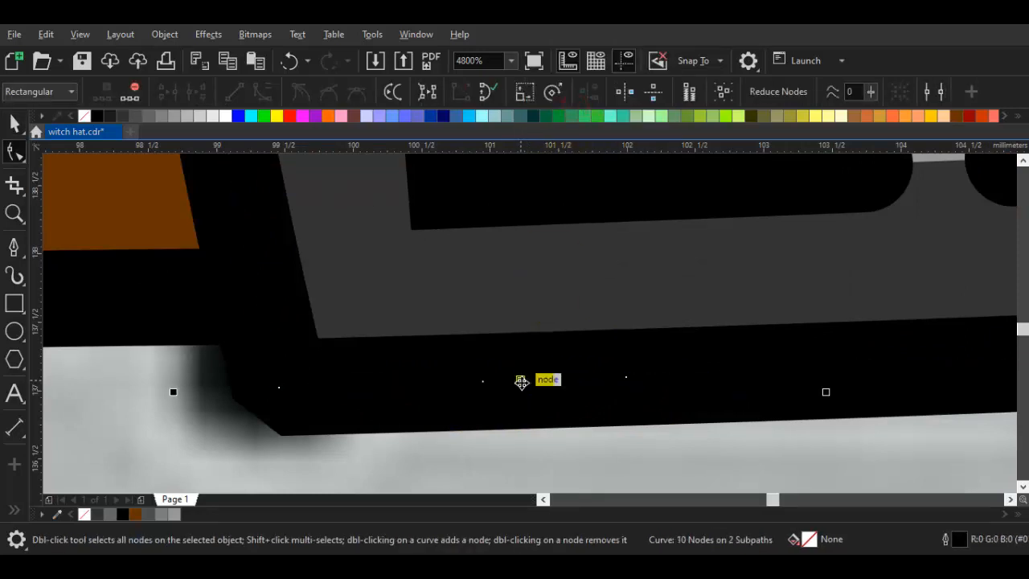
drag(498, 358, 521, 389)
key(Delete)
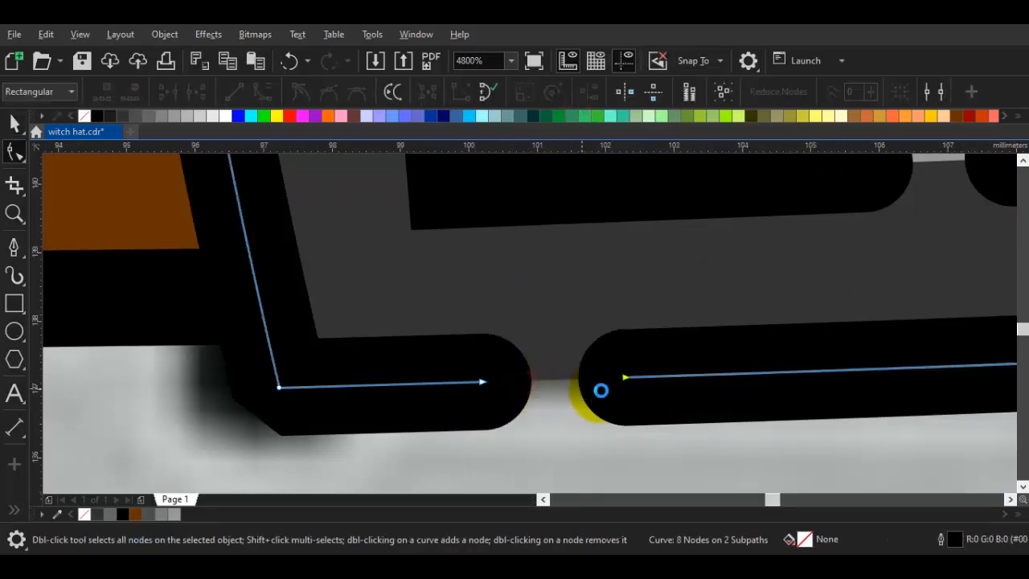
Break a second gap in the outer buckle's lower outline right of the first, and shorten the small middle dash's right end by about 0.29 mm
scroll(600, 388, down, 1)
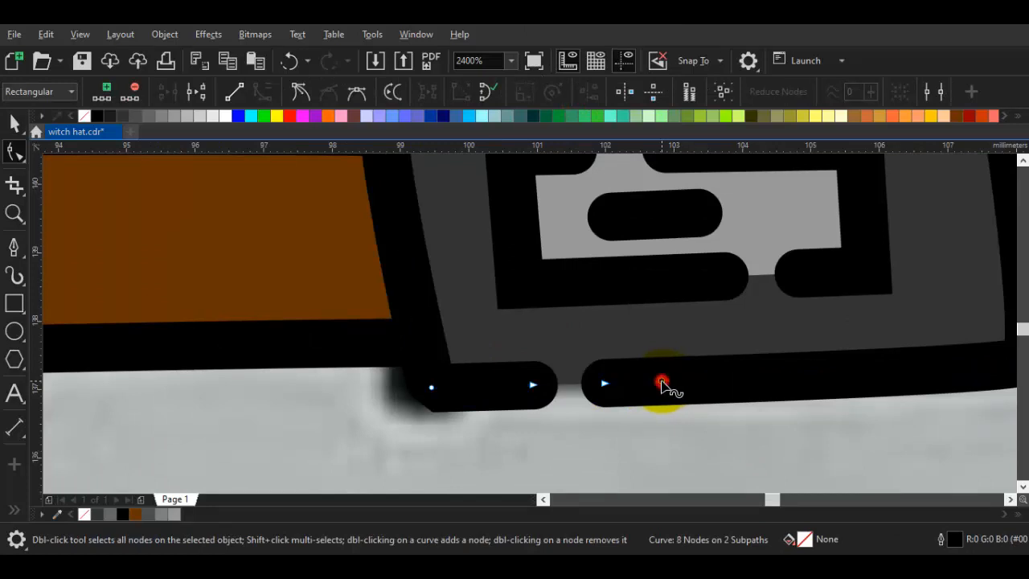
double_click(660, 384)
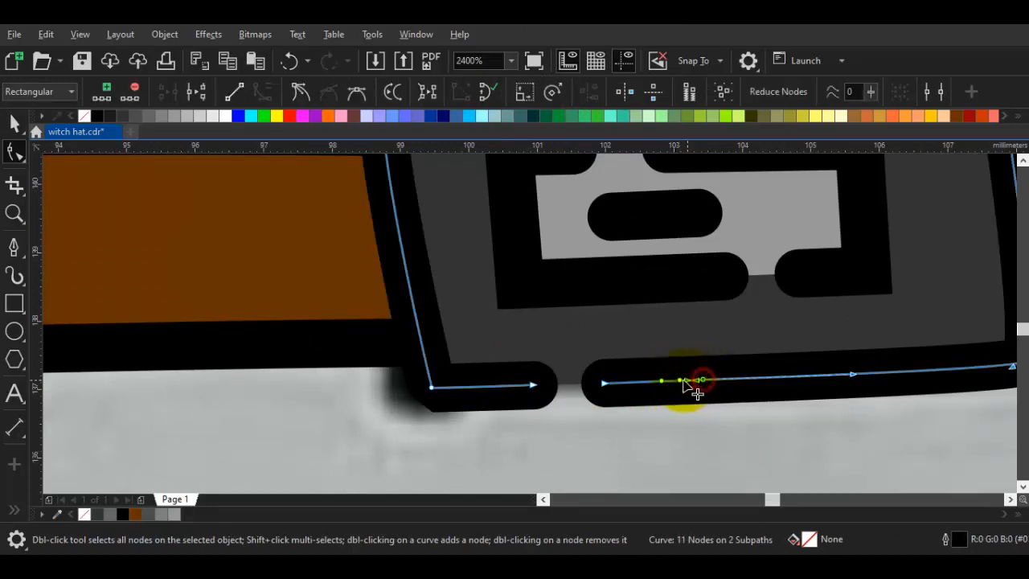
right_click(682, 386)
click(680, 178)
scroll(677, 377, up, 1)
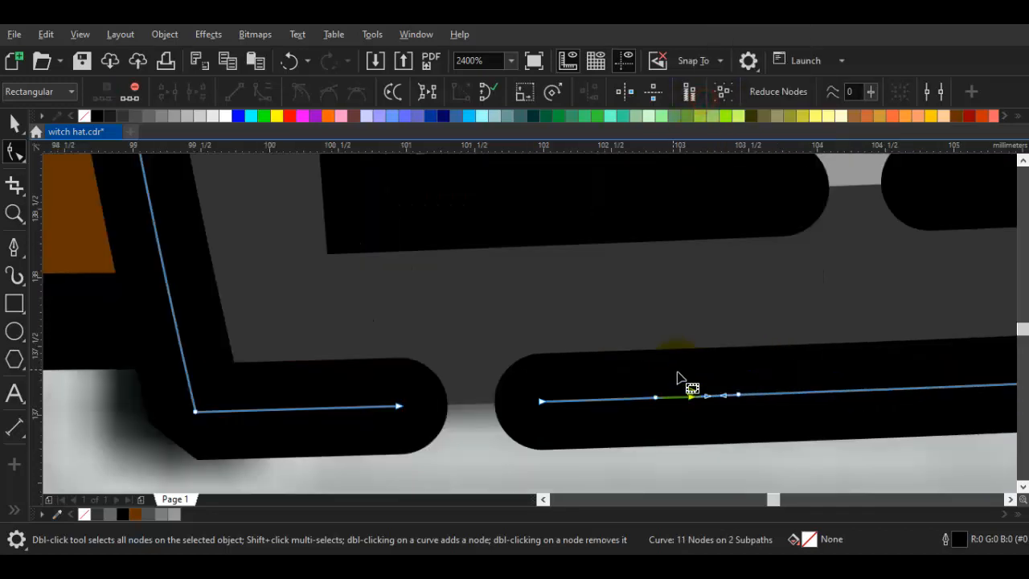
click(687, 394)
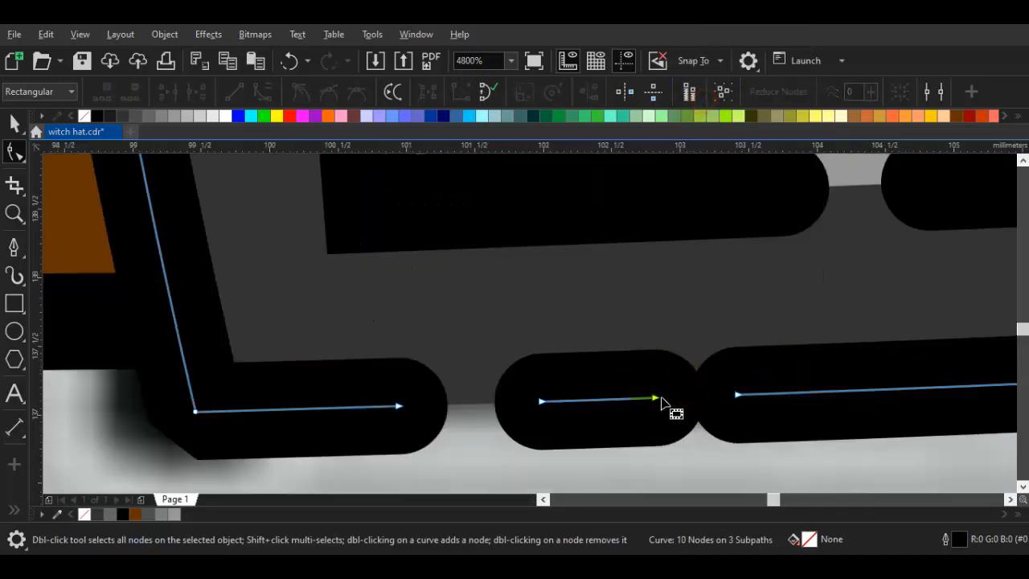
drag(655, 397, 616, 399)
scroll(657, 412, down, 4)
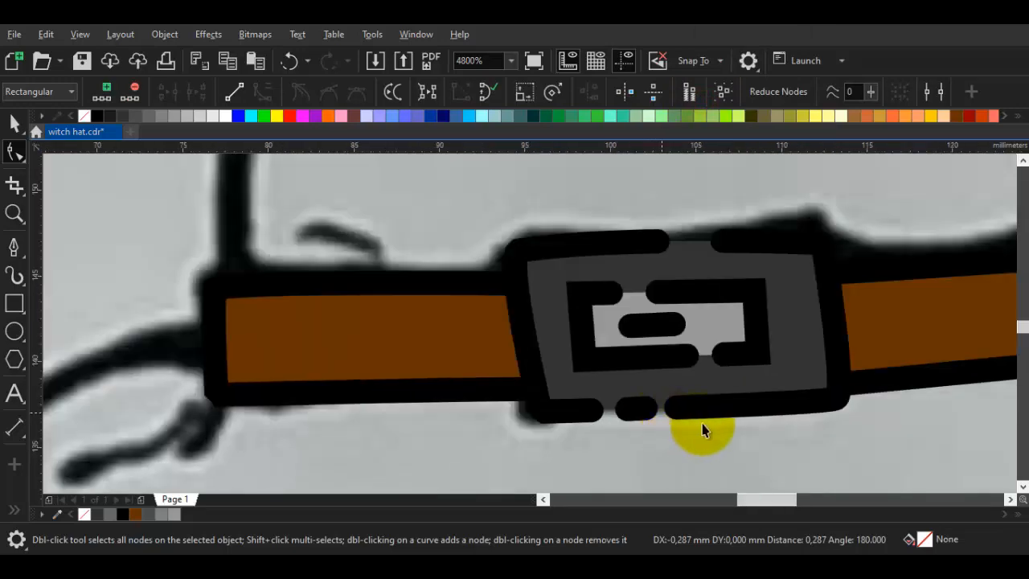
key(space)
scroll(709, 431, up, 2)
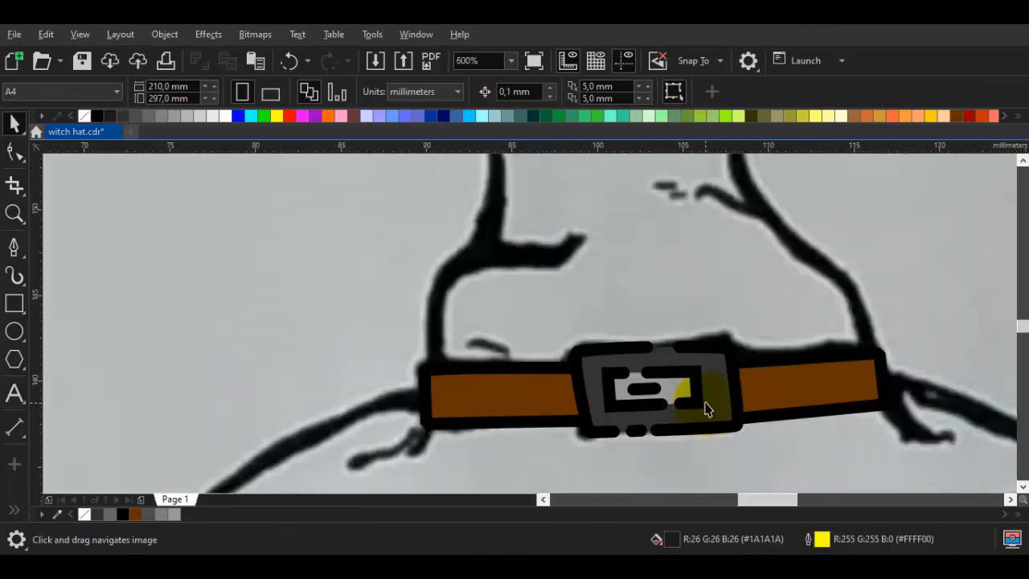
scroll(707, 406, down, 4)
scroll(539, 394, up, 6)
key(space)
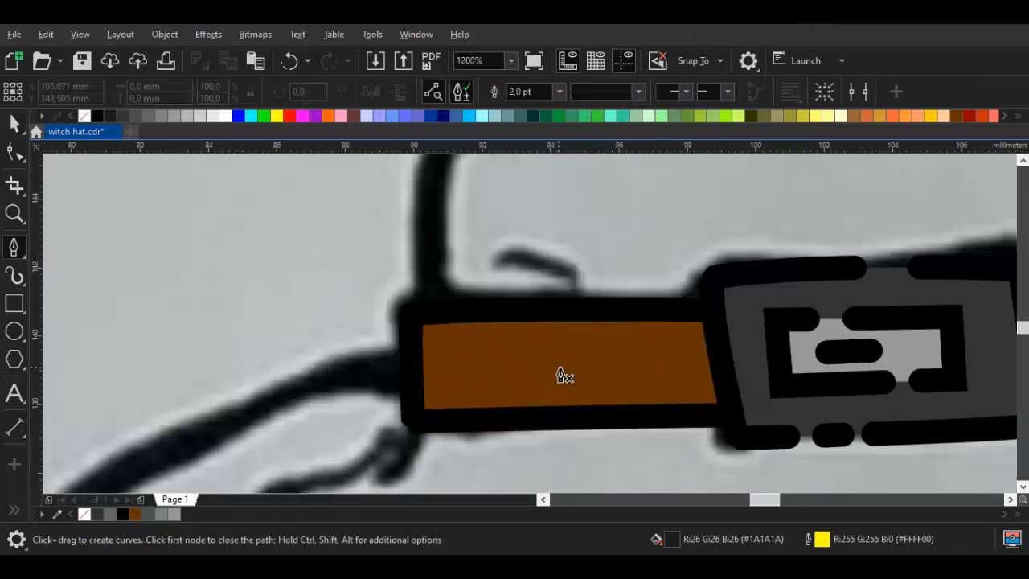
scroll(519, 370, down, 2)
key(space)
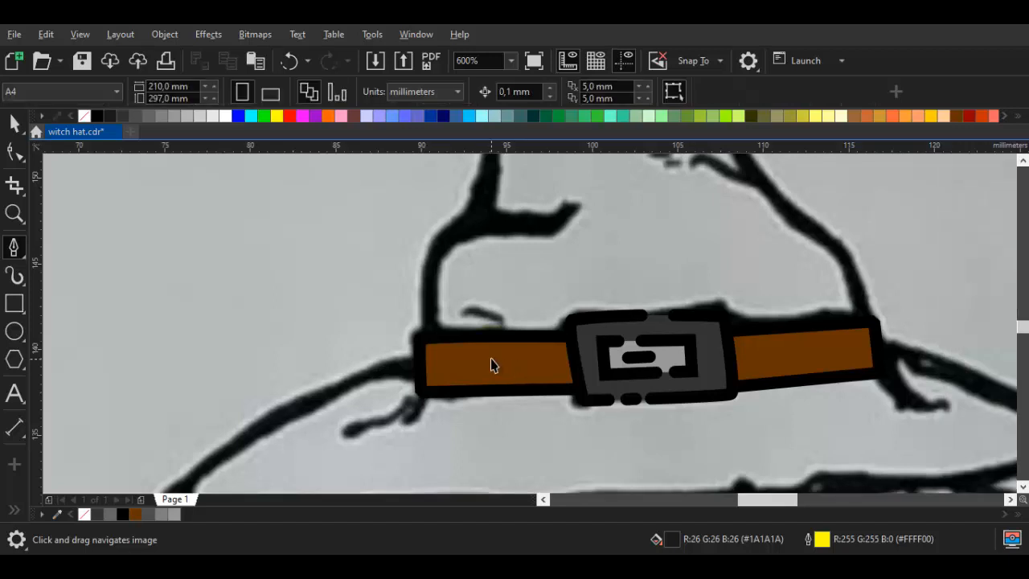
Copy the brown belt shape and paste a duplicate in the same place
click(490, 359)
scroll(492, 359, up, 2)
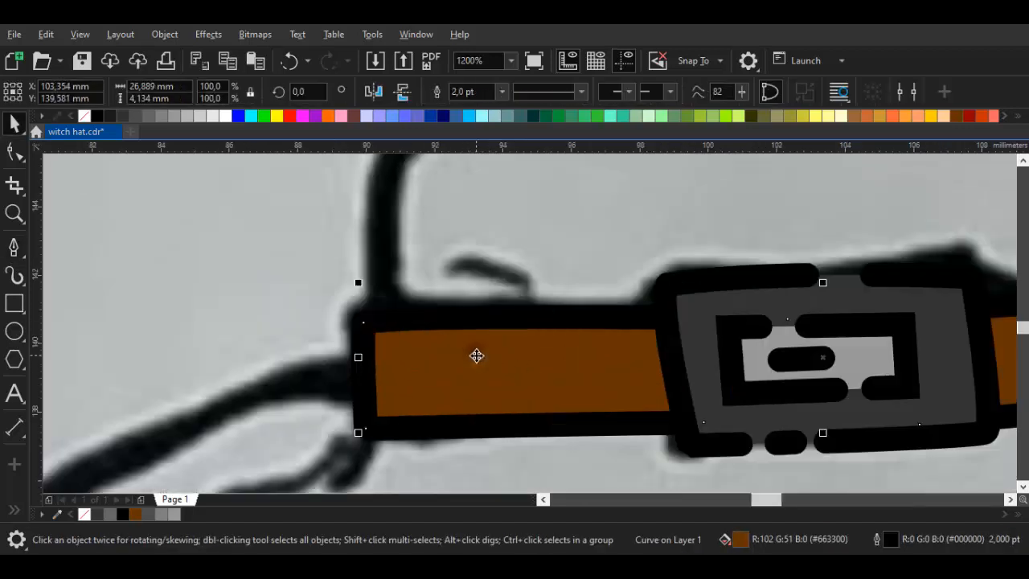
right_click(475, 354)
click(525, 234)
scroll(537, 326, down, 6)
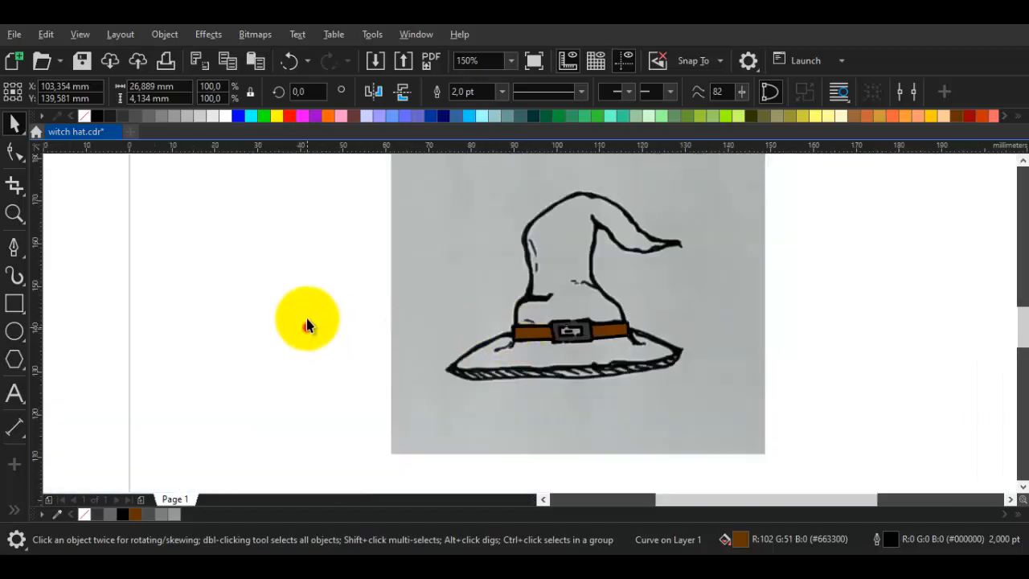
right_click(315, 330)
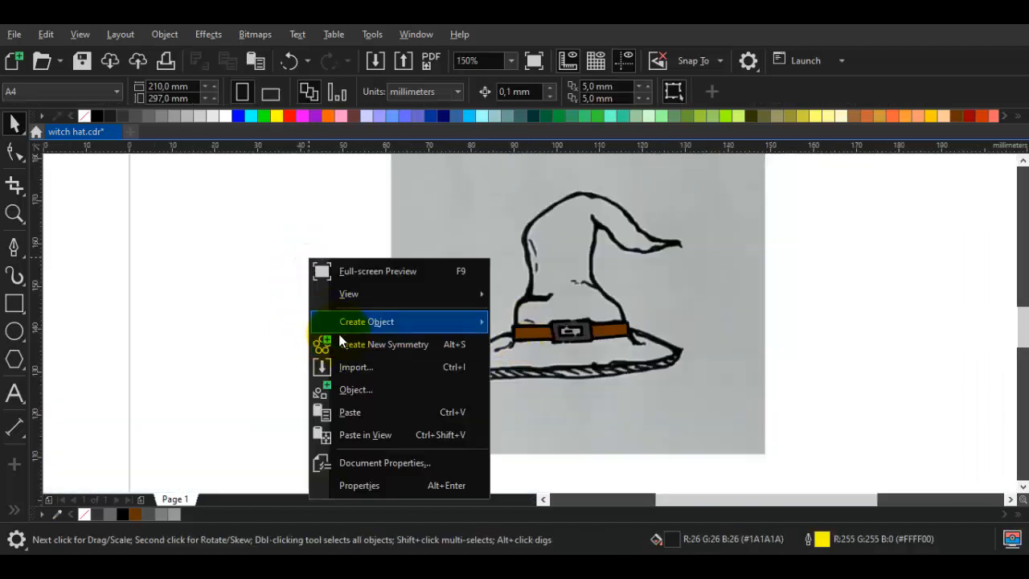
click(354, 410)
Order the duplicated belt directly in front of the sketch photo so it sits behind the buckle, and remove the fill from one belt copy
scroll(513, 329, up, 4)
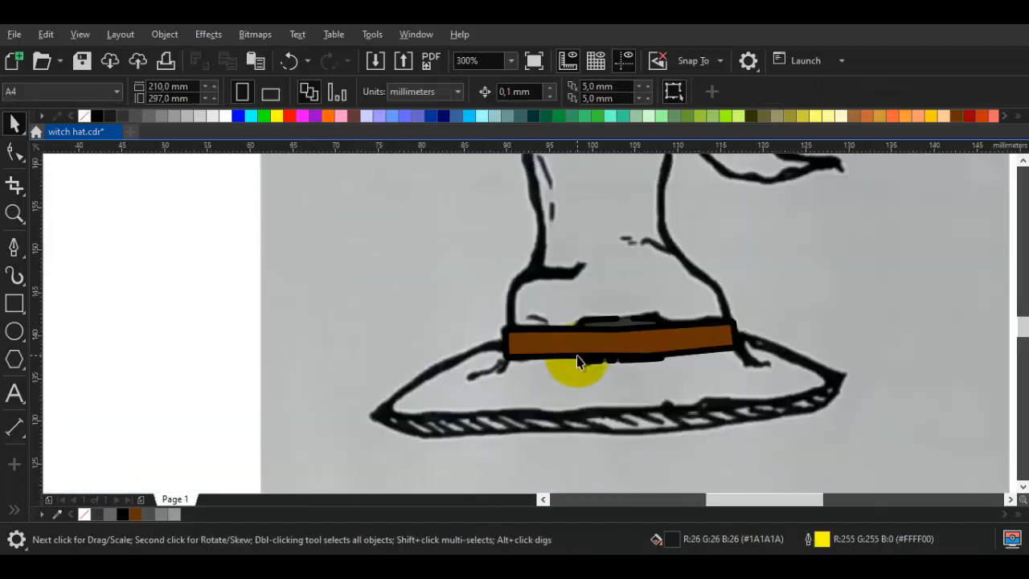
click(545, 330)
right_click(541, 321)
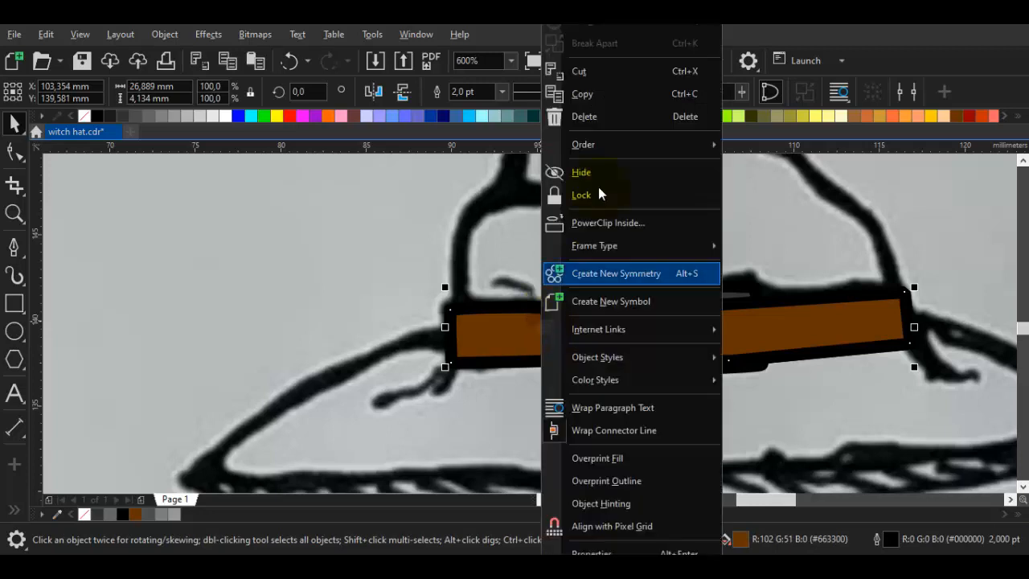
mouse_move(601, 136)
click(774, 292)
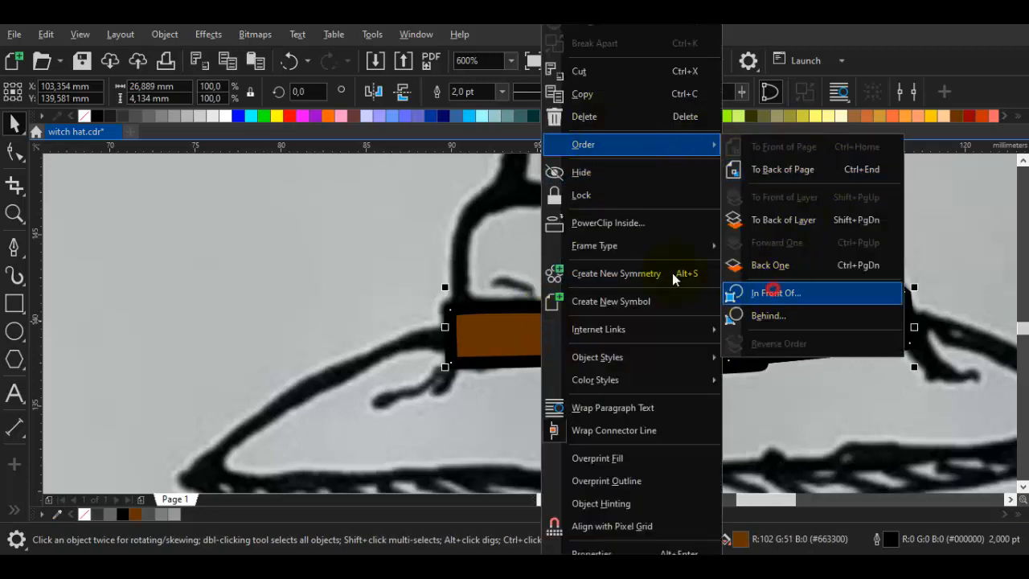
click(549, 240)
click(538, 328)
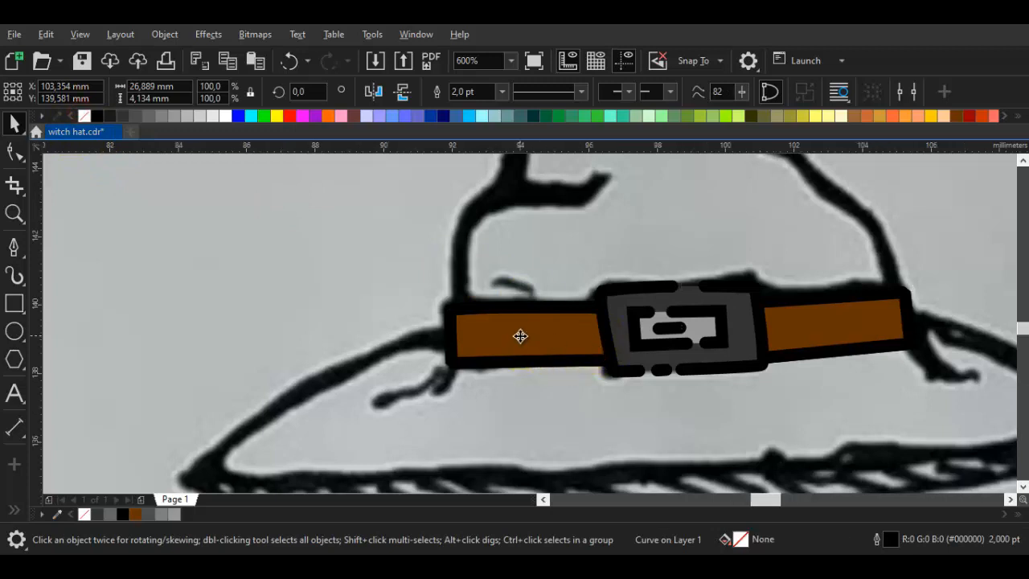
Remove the outline from the brown filled belt beneath the unfilled outline copy, and clear the selection
scroll(520, 336, up, 3)
key(Escape)
click(637, 406)
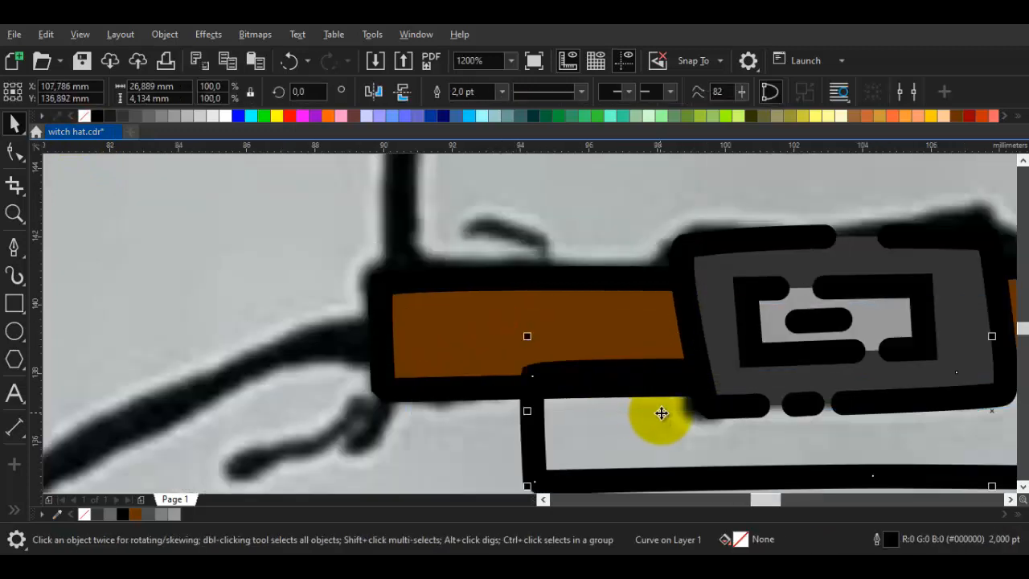
click(573, 365)
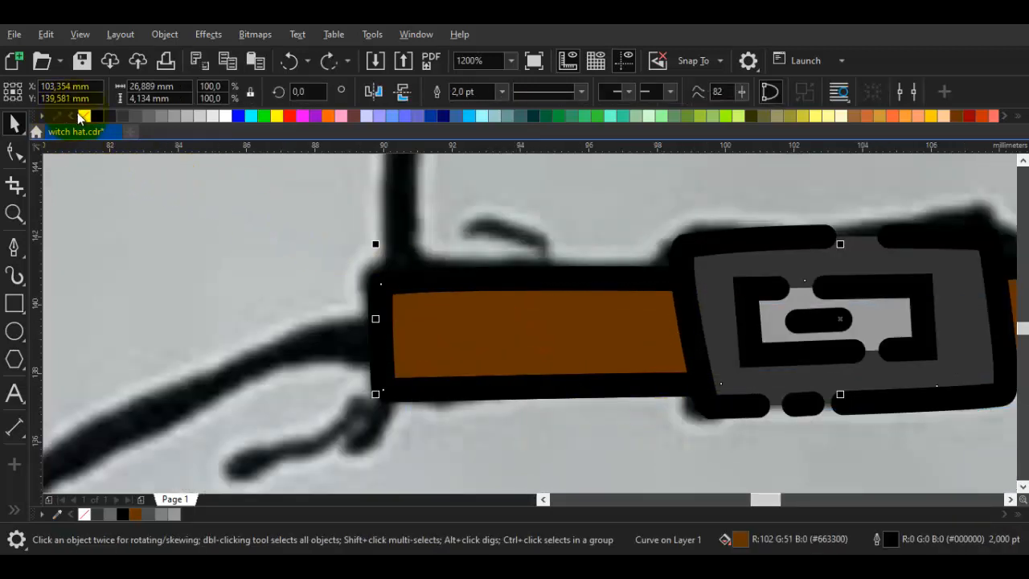
key(Escape)
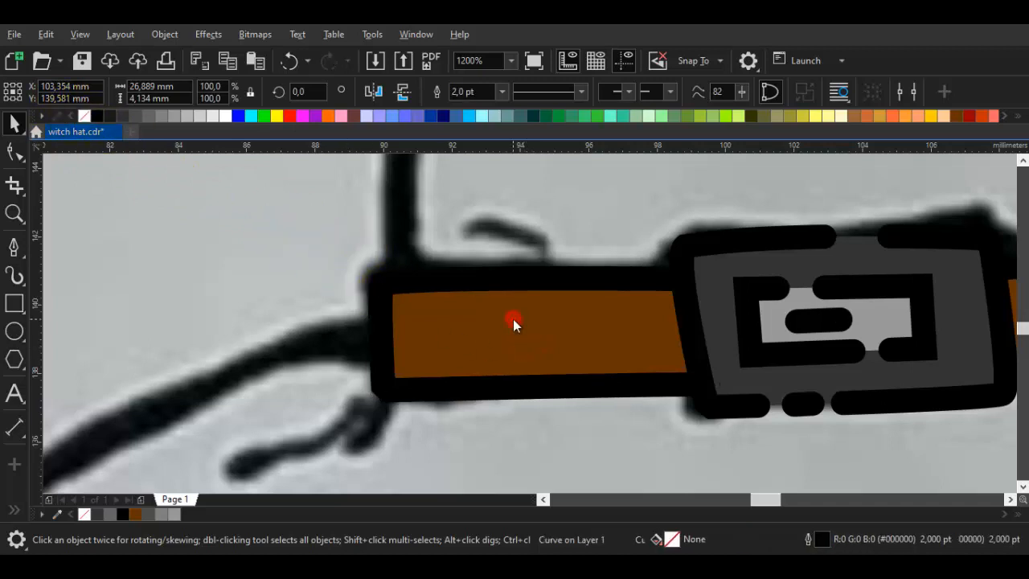
Break a gap in the upper edge of the belt outline left of the buckle, deleting the loose ends and widening the gap toward the left
key(F10)
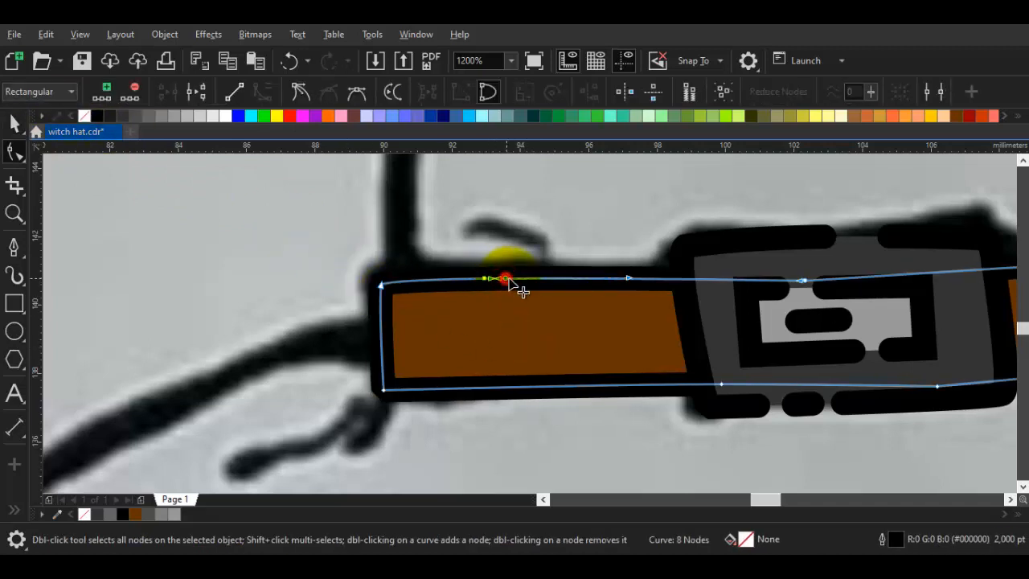
double_click(504, 279)
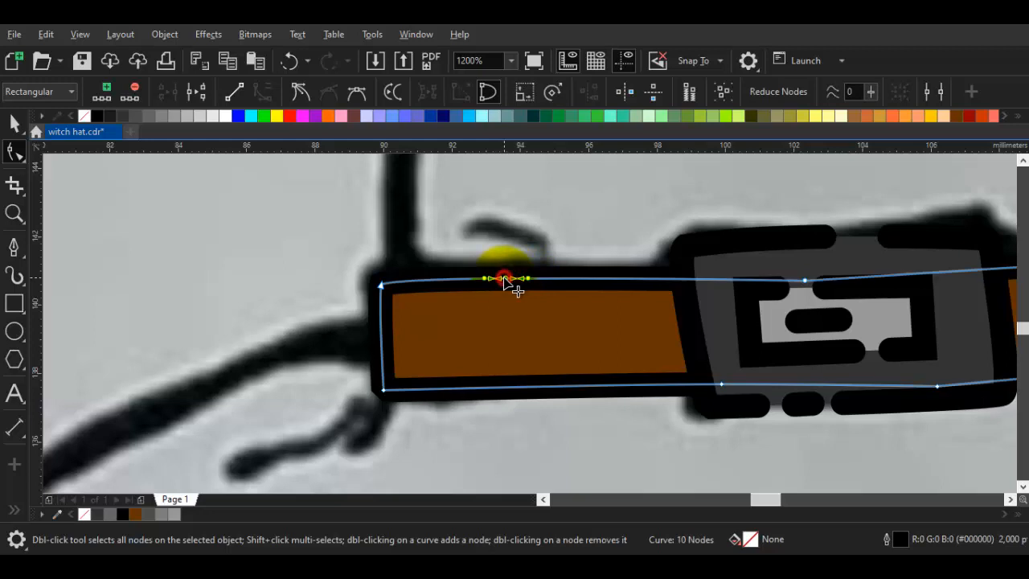
right_click(505, 278)
click(555, 278)
scroll(503, 274, up, 1)
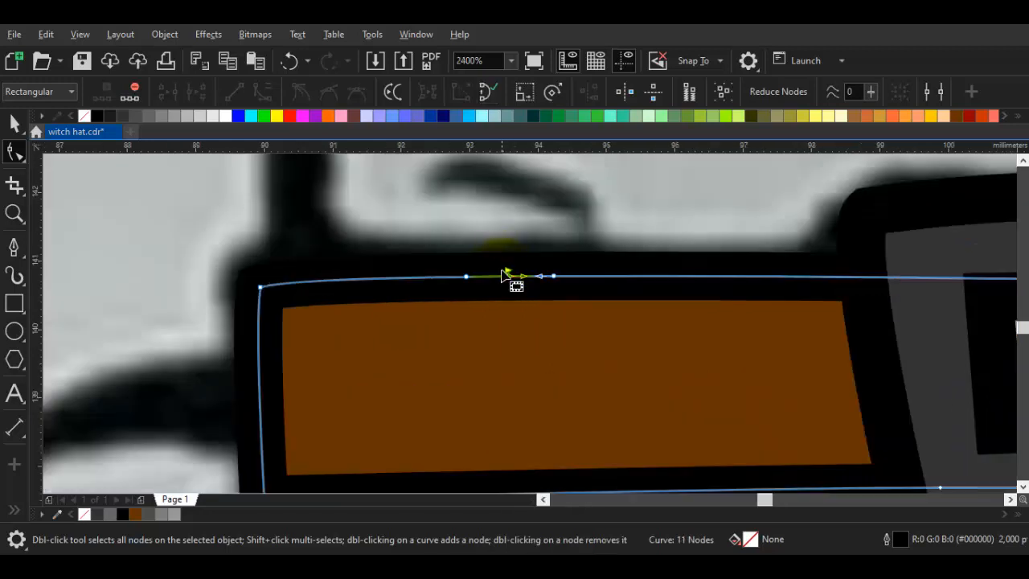
key(Delete)
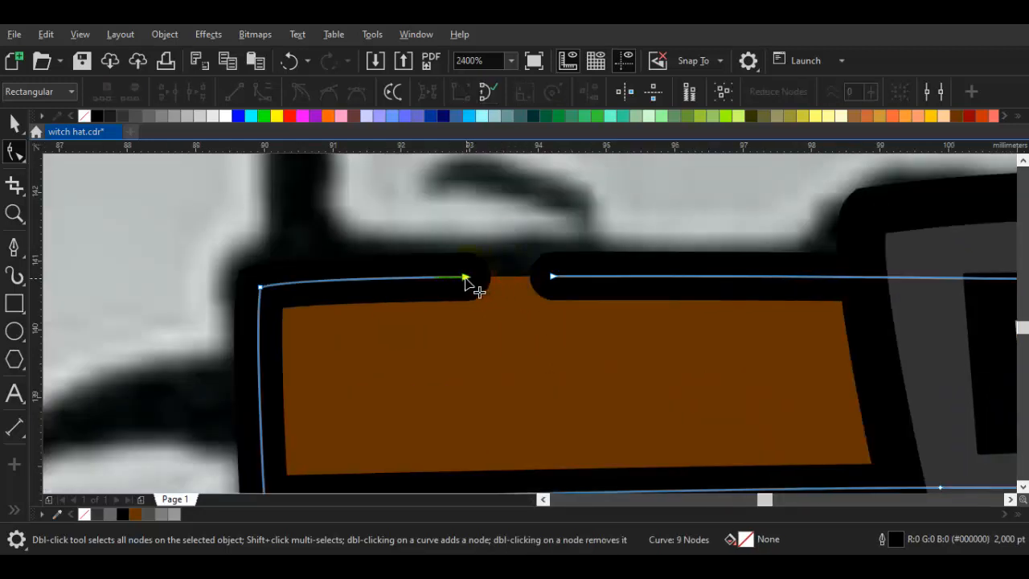
drag(440, 278, 430, 278)
scroll(452, 299, down, 2)
key(space)
key(Escape)
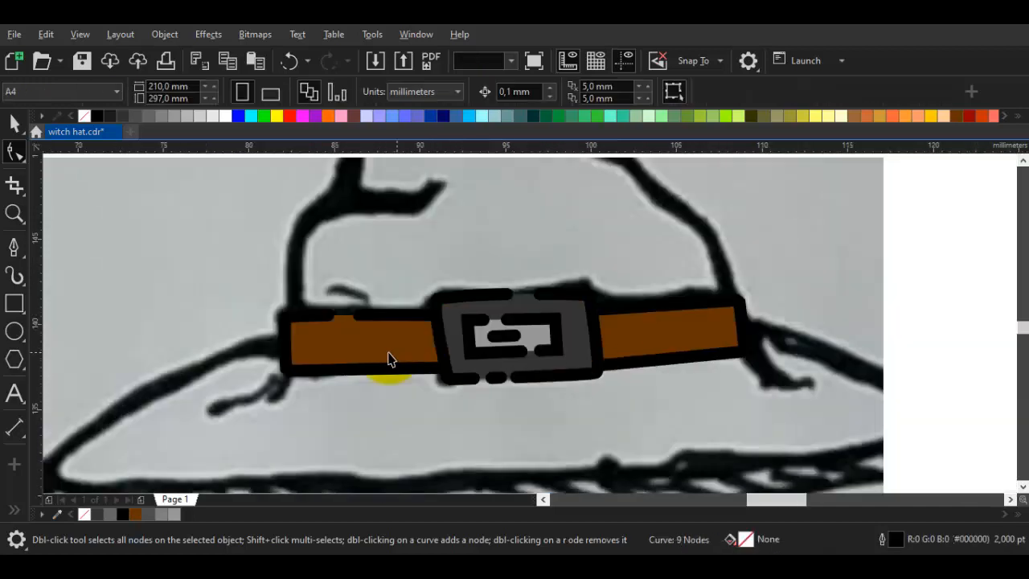
Break a gap in the lower edge of the belt outline left of the buckle by adding nodes and deleting the loose ends between them
scroll(386, 353, up, 1)
click(373, 386)
key(F10)
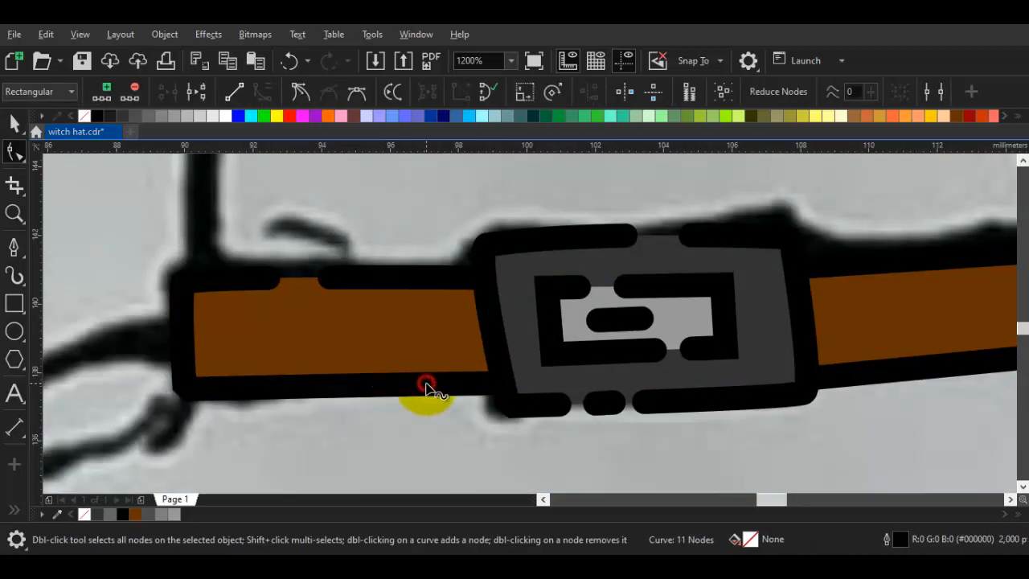
double_click(404, 387)
right_click(402, 386)
click(442, 106)
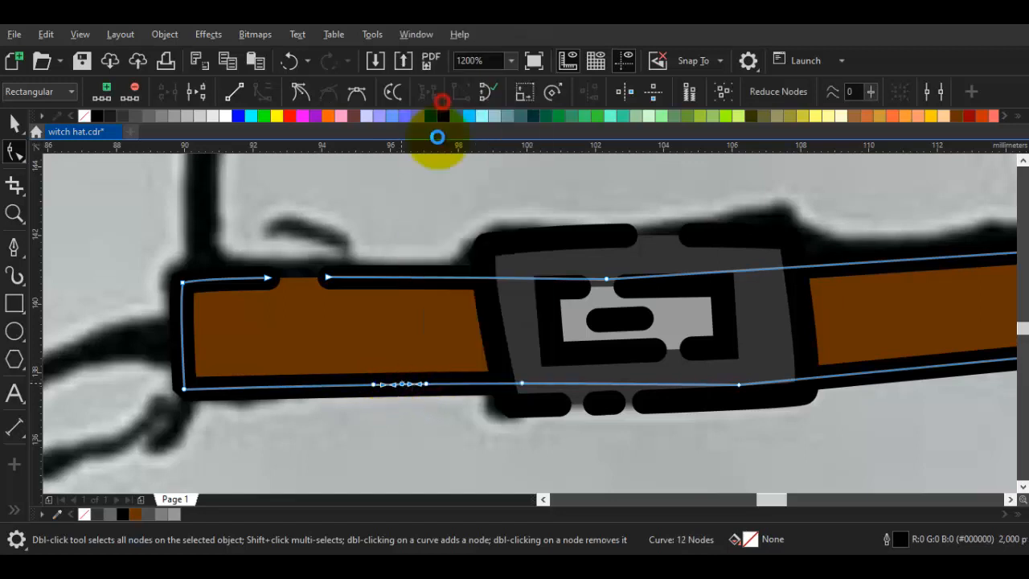
scroll(409, 385, up, 1)
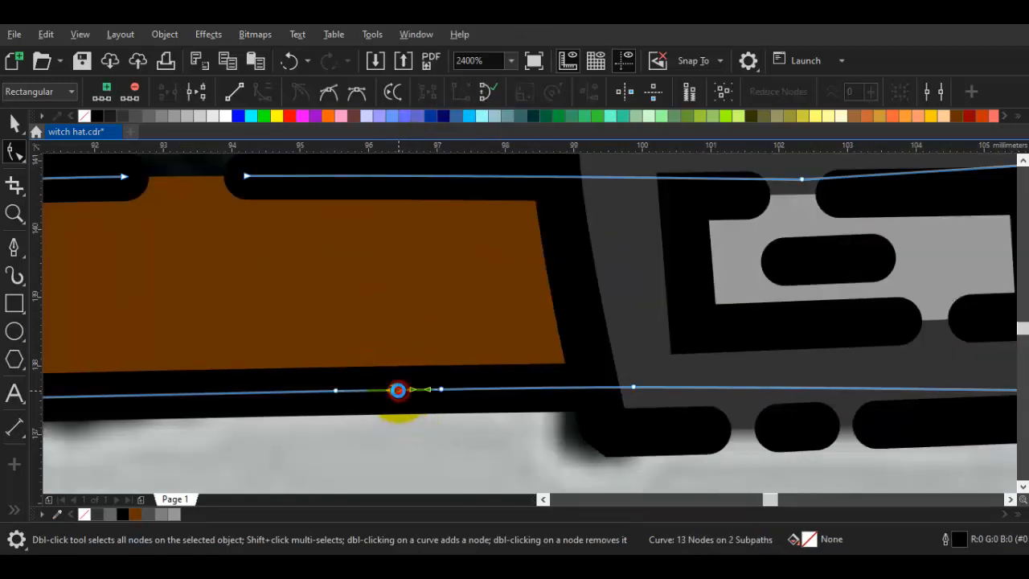
drag(358, 346, 432, 432)
double_click(397, 389)
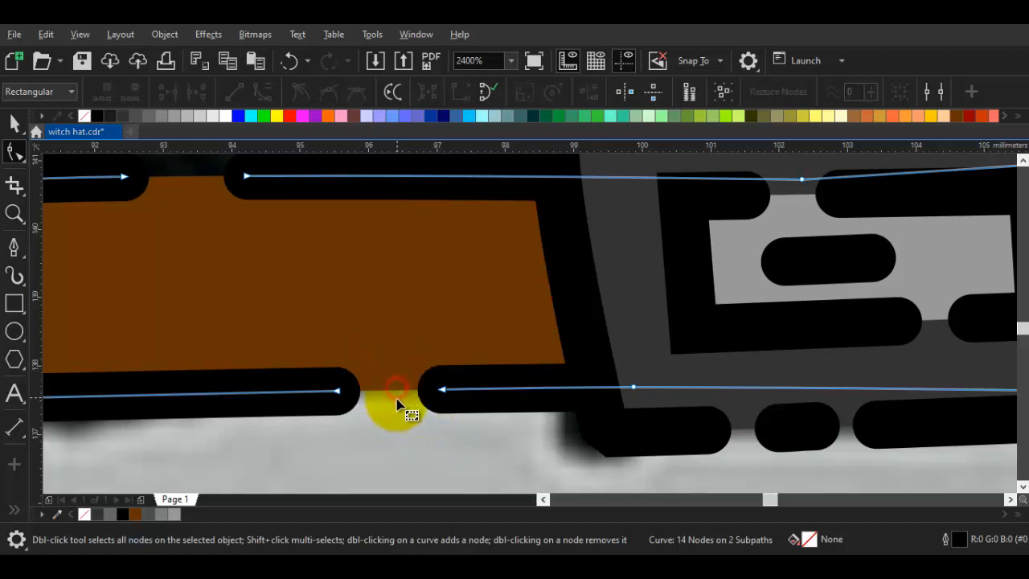
key(Escape)
Break a gap in the upper belt outline right of the buckle and pull its left end back by about 0.61 mm
scroll(597, 404, down, 2)
drag(597, 404, 435, 402)
scroll(543, 355, up, 1)
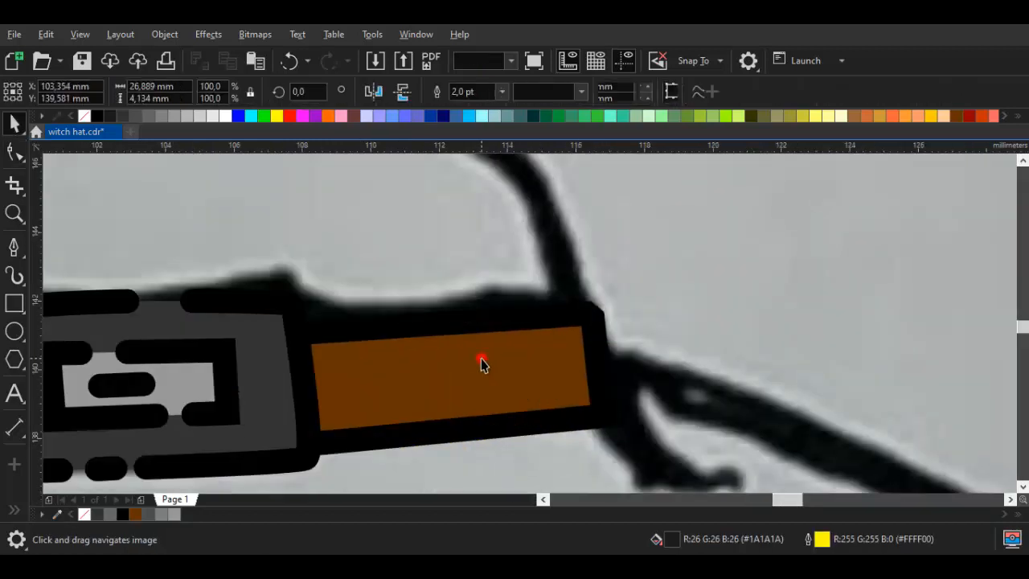
click(518, 355)
scroll(519, 354, up, 1)
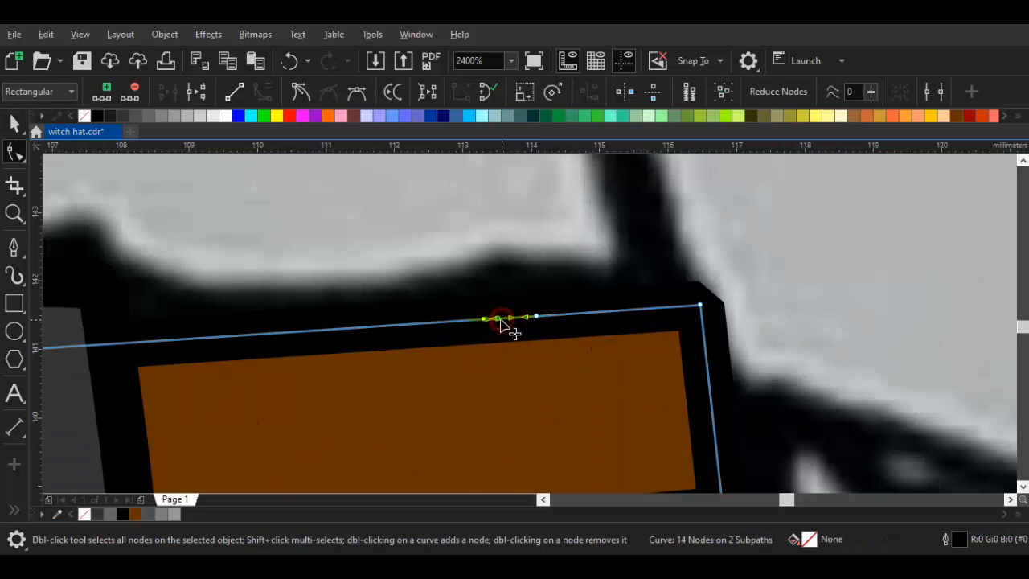
right_click(499, 320)
click(542, 280)
scroll(484, 300, up, 1)
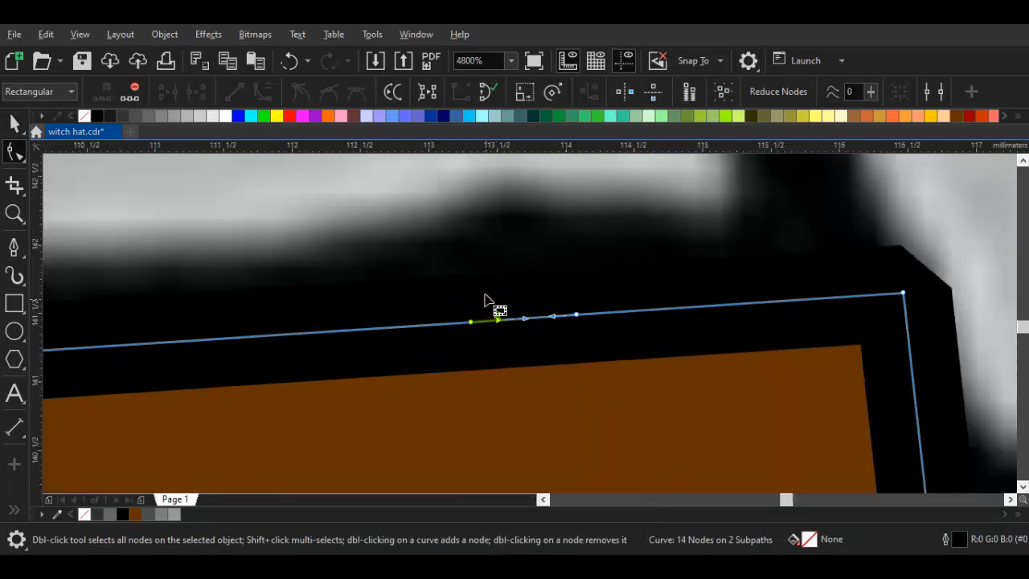
double_click(500, 322)
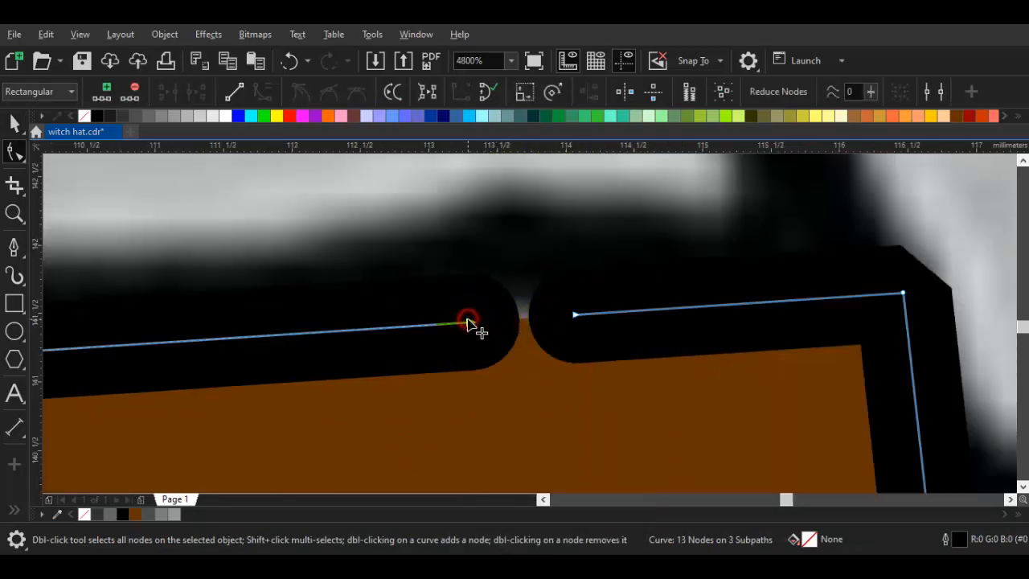
drag(467, 322, 383, 327)
scroll(455, 352, down, 3)
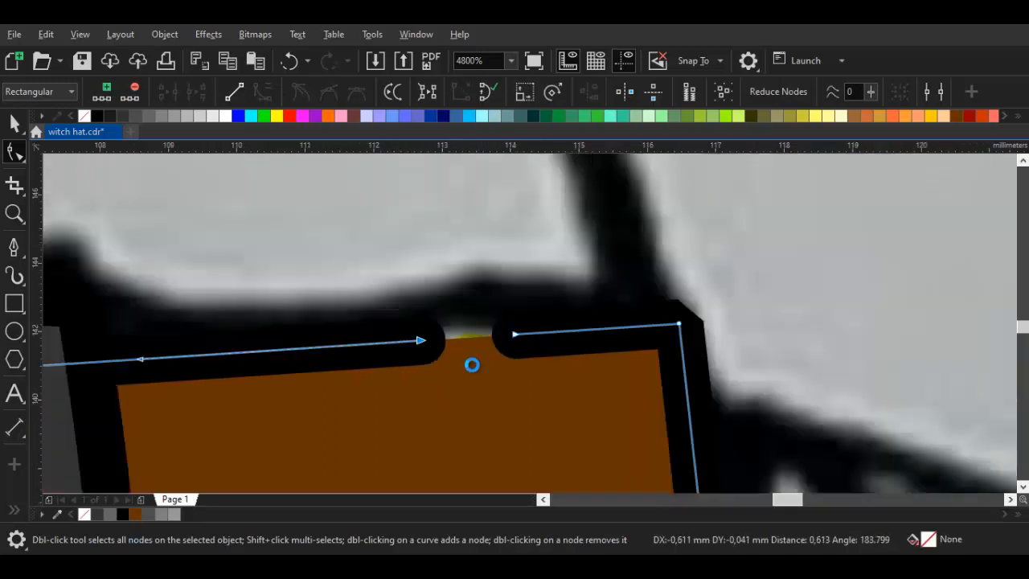
Break a gap in the lower edge of the belt outline right of the buckle and delete the loose ends
scroll(457, 428, down, 2)
click(443, 413)
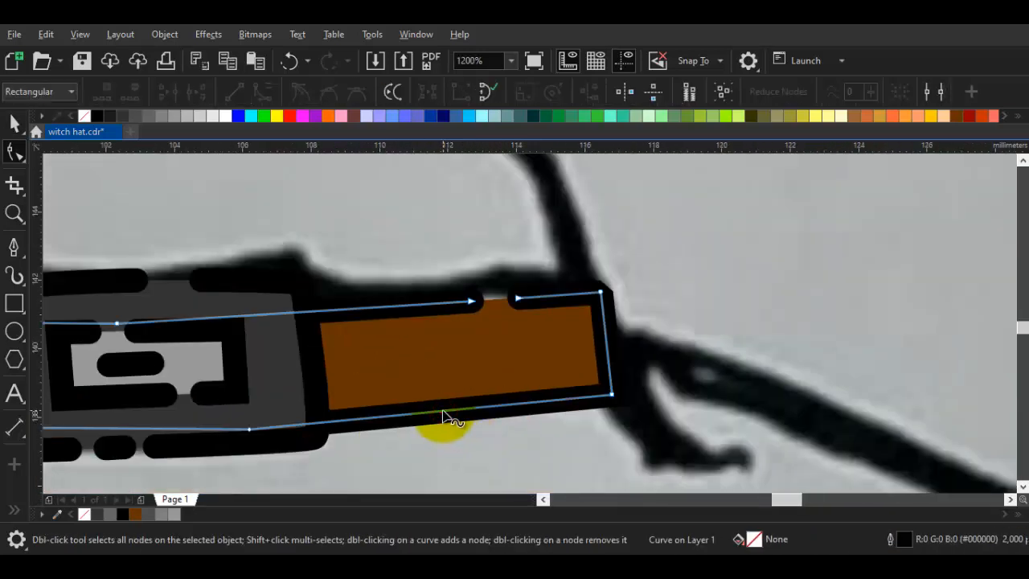
click(445, 411)
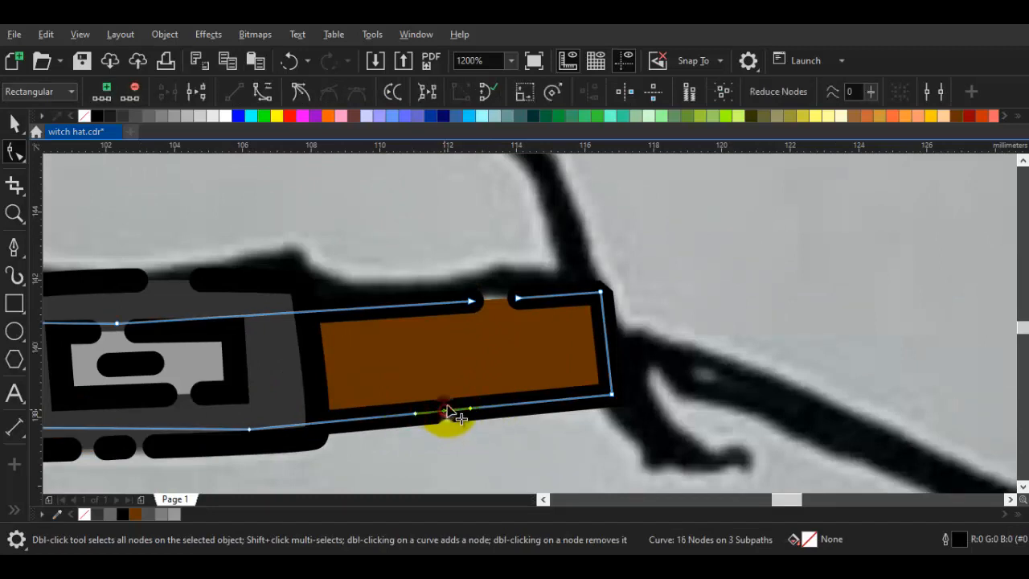
right_click(447, 409)
click(515, 151)
scroll(441, 418, up, 1)
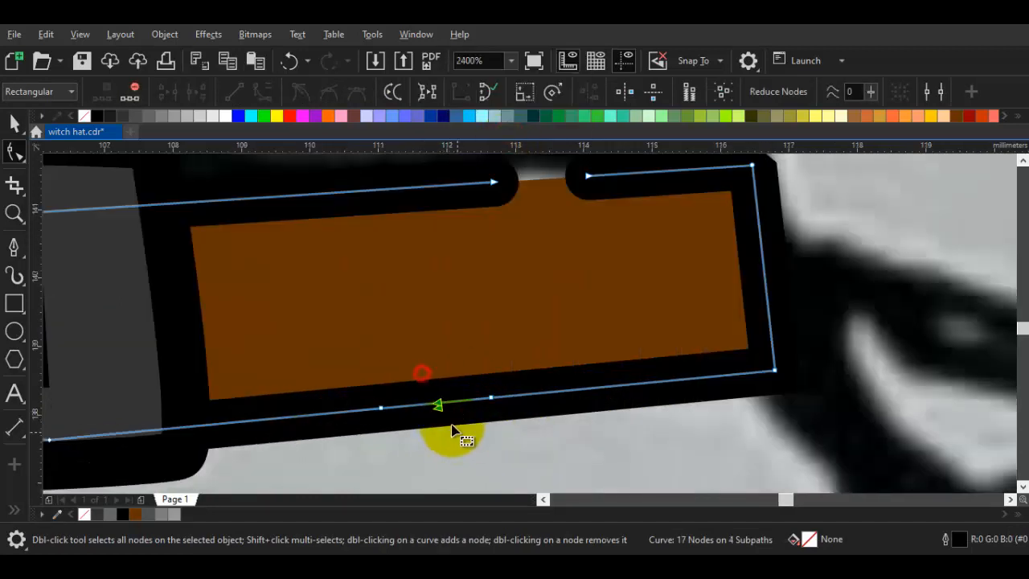
key(Delete)
scroll(459, 410, down, 3)
key(space)
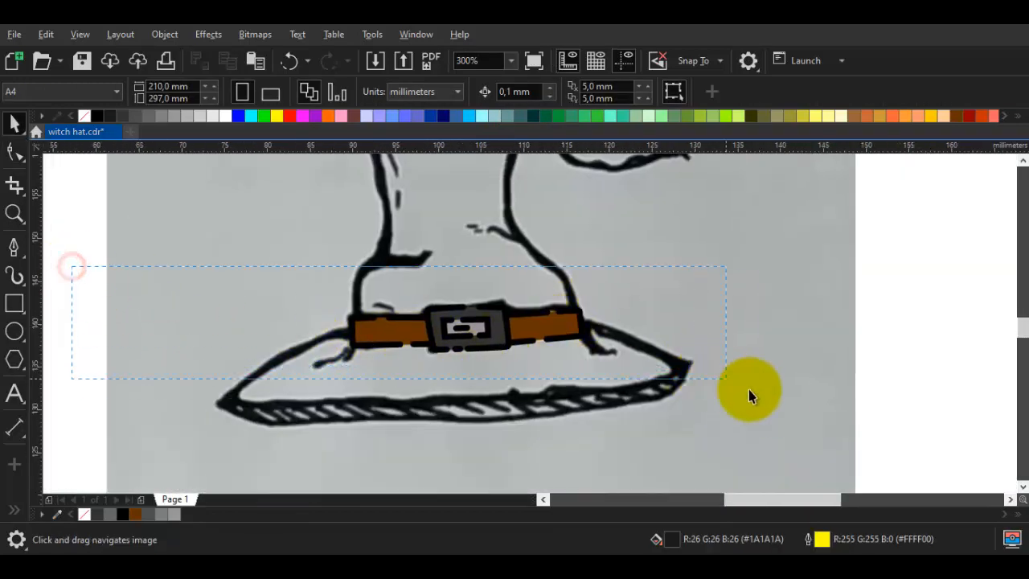
Select all the belt and buckle shapes and group them
drag(775, 402, 777, 406)
right_click(507, 278)
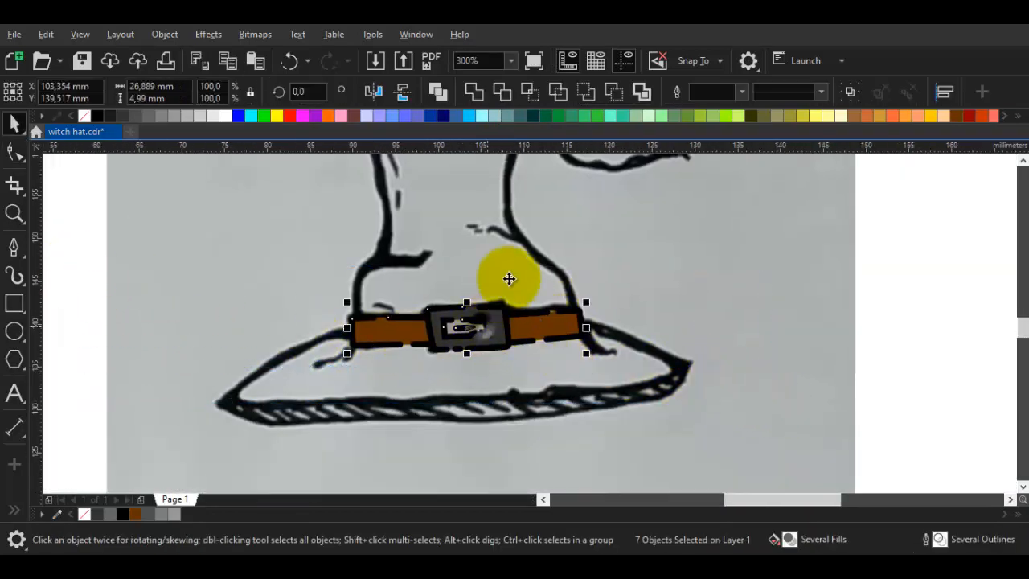
click(525, 88)
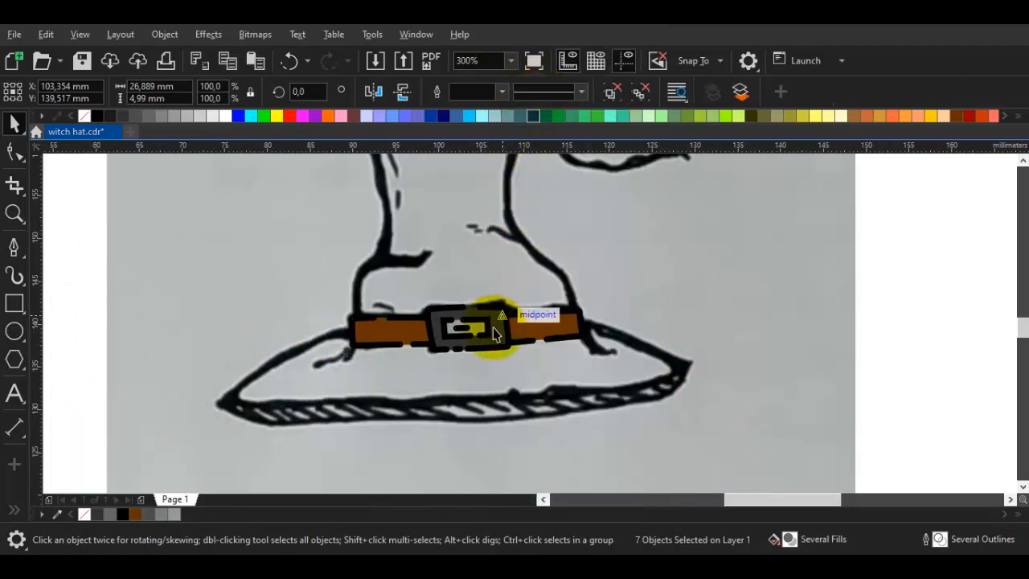
Trace the hat cone with the Pen tool from the belt's left part up the left side, over the crown and out to the pointed tip
scroll(485, 321, down, 2)
scroll(447, 340, up, 1)
key(space)
mouse_move(434, 315)
mouse_down()
mouse_move(431, 341)
mouse_move(403, 377)
mouse_up()
scroll(404, 361, up, 1)
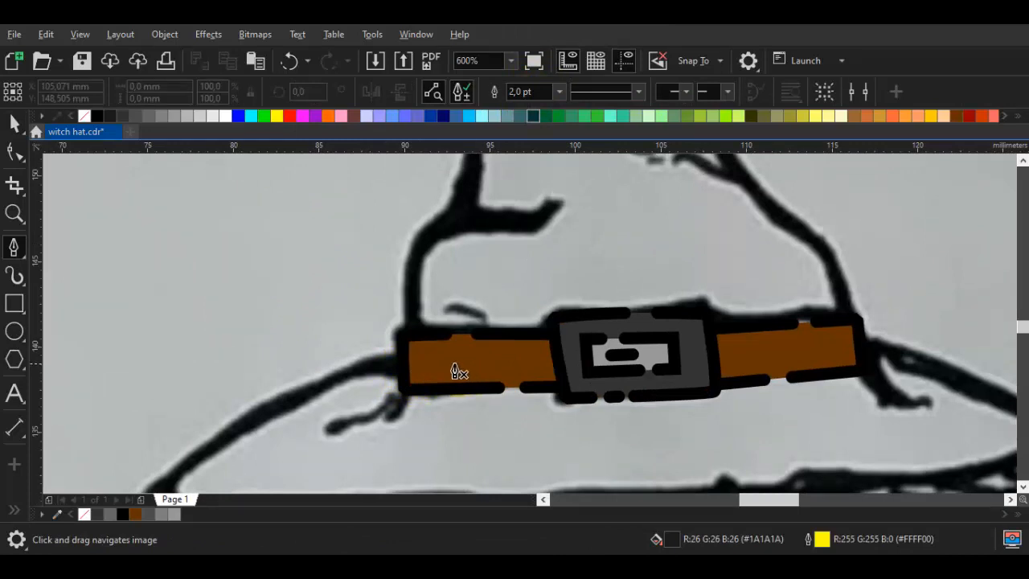
drag(413, 282, 409, 373)
click(408, 373)
scroll(408, 360, down, 1)
drag(414, 255, 386, 329)
drag(511, 250, 580, 242)
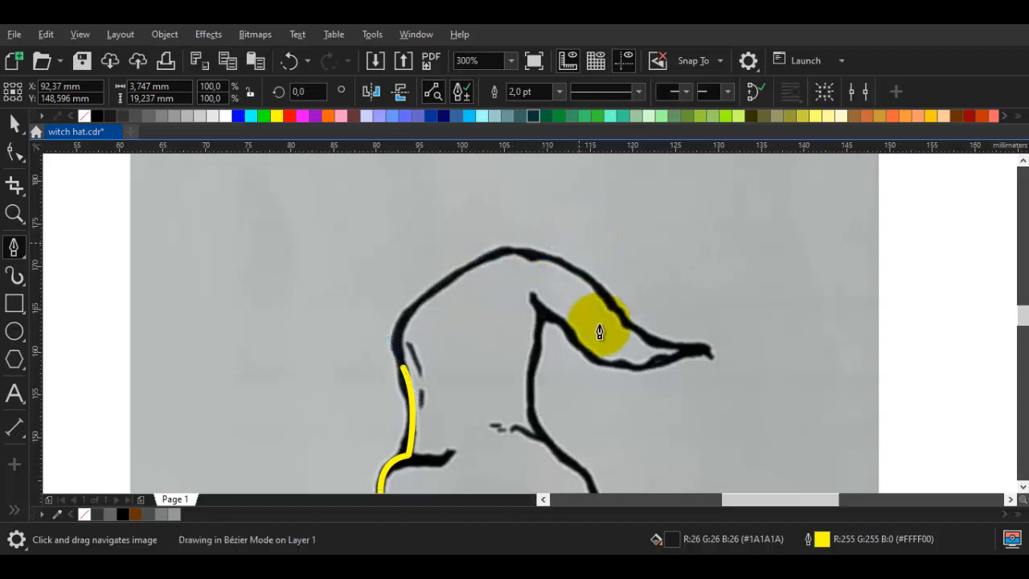
drag(618, 317, 553, 421)
click(707, 349)
Continue the cone path back under the bent tip and down the right side to the belt, closing it at the starting node
scroll(639, 355, up, 1)
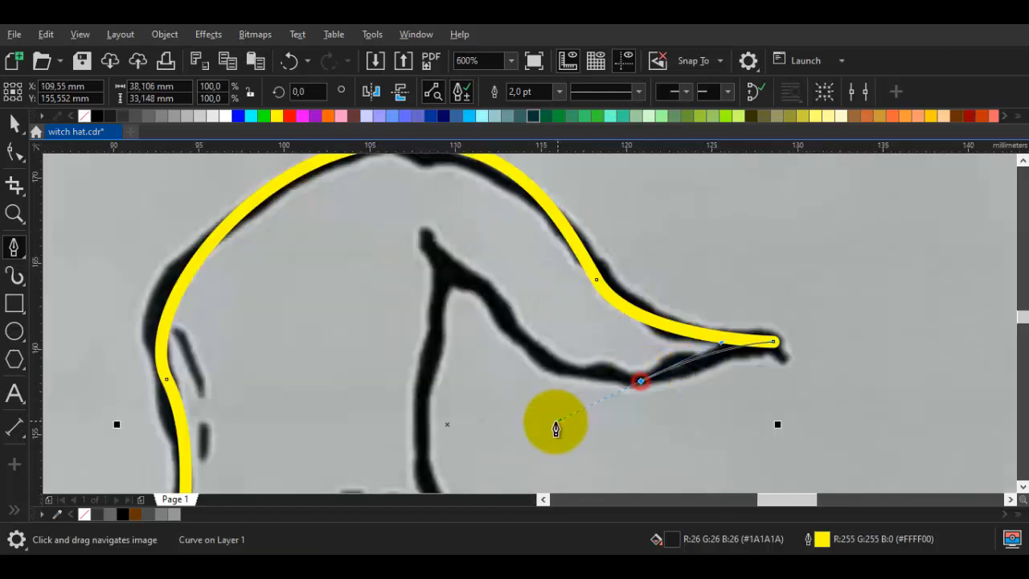
click(448, 256)
scroll(459, 282, down, 1)
scroll(455, 306, up, 1)
drag(458, 309, 433, 372)
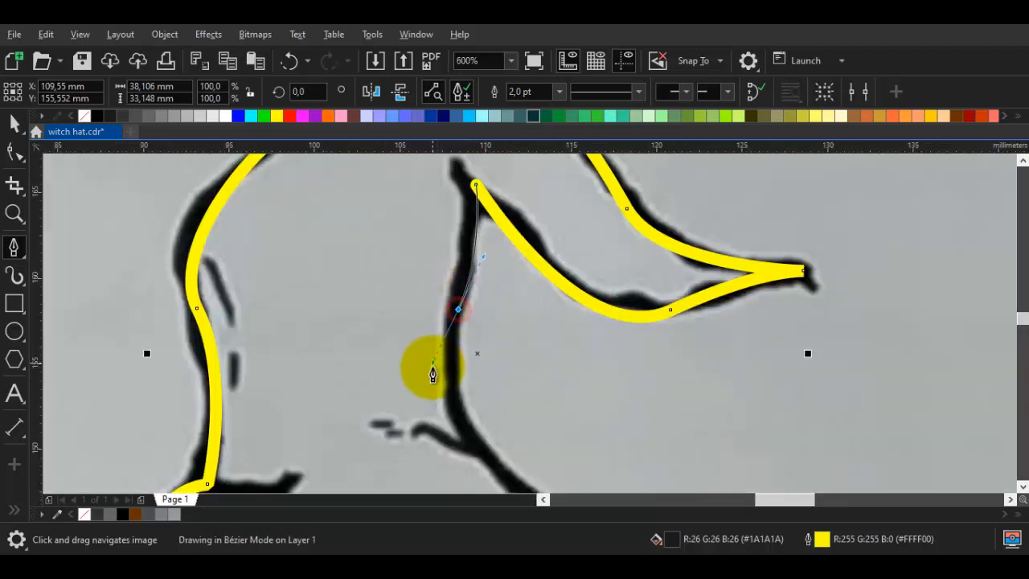
scroll(503, 283, down, 3)
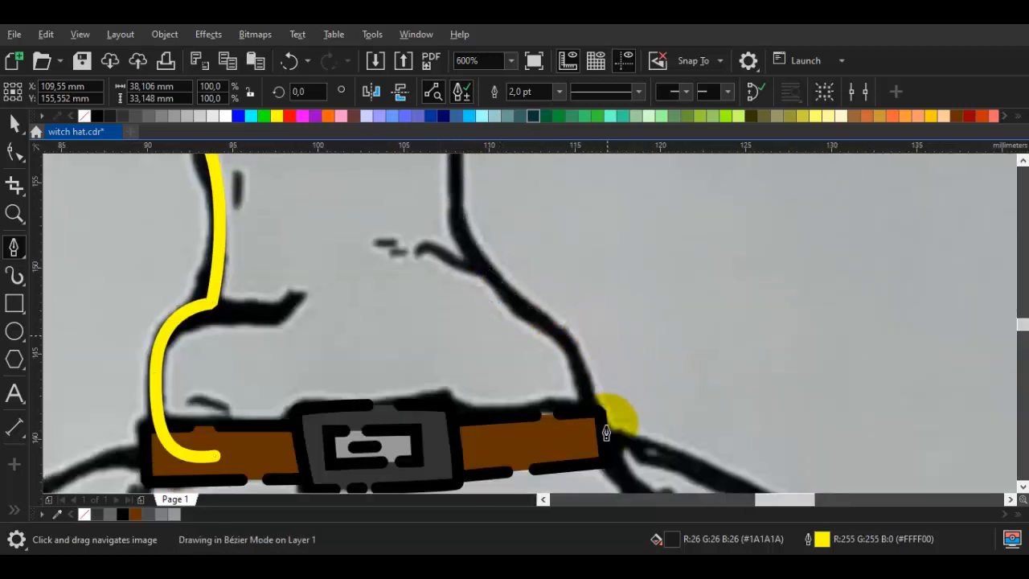
drag(545, 316, 606, 335)
click(230, 454)
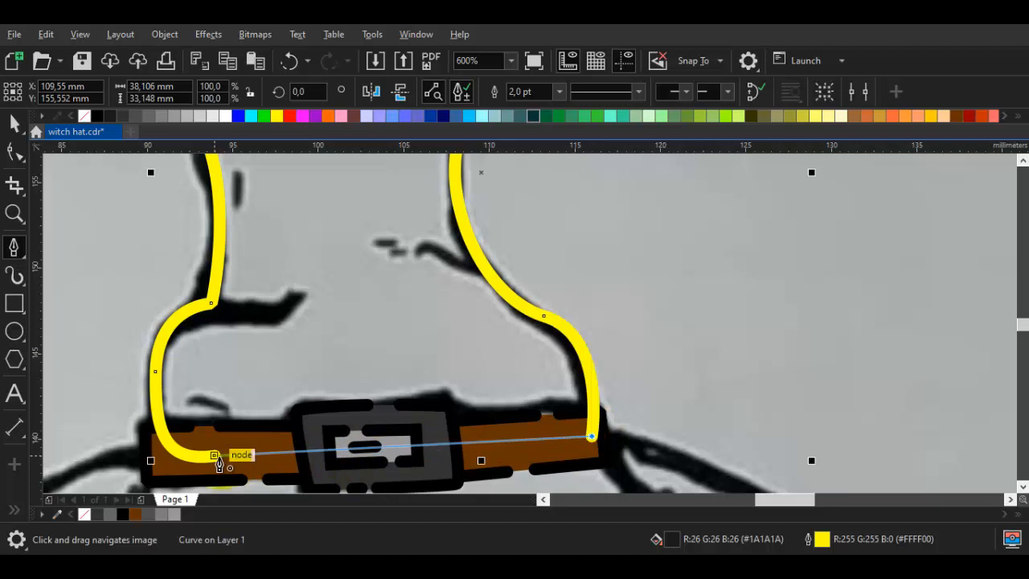
Order the dark filled hat cone directly in front of the sketch photo so it lies behind the belt and buckle
right_click(427, 298)
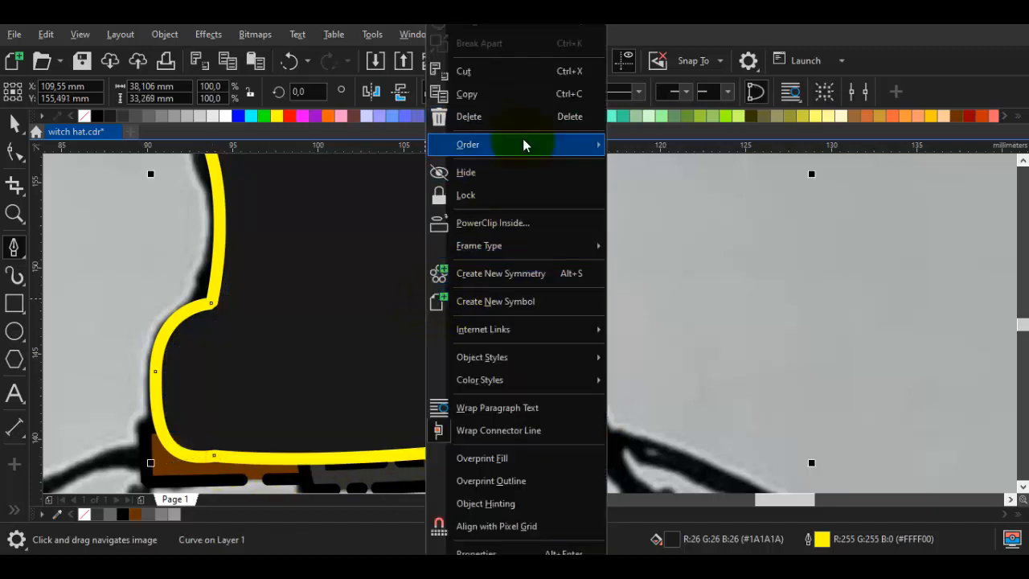
mouse_move(523, 143)
click(667, 291)
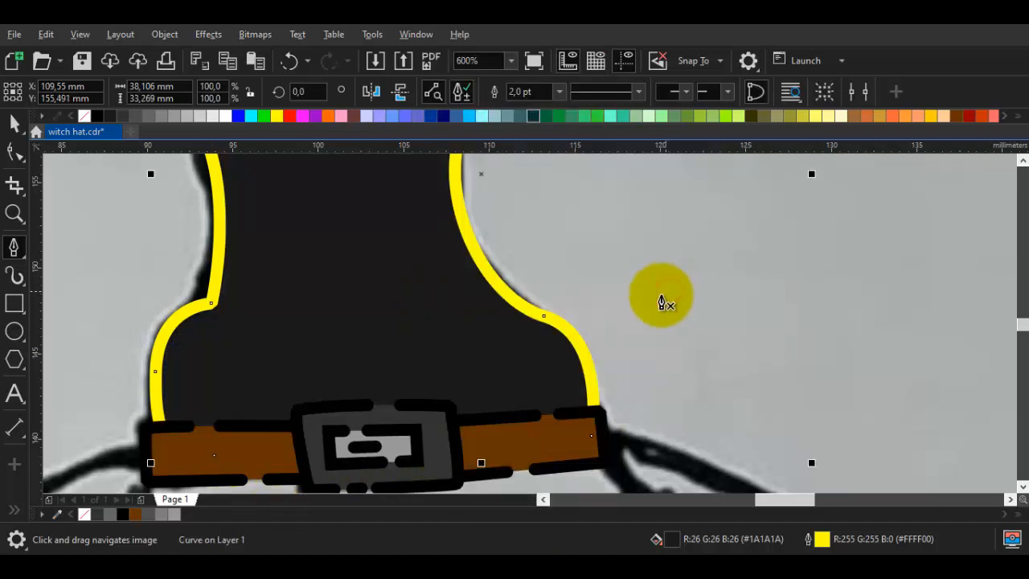
Set the hat cone's outline colour to black
scroll(661, 298, down, 2)
right_click(97, 119)
drag(665, 252, 519, 381)
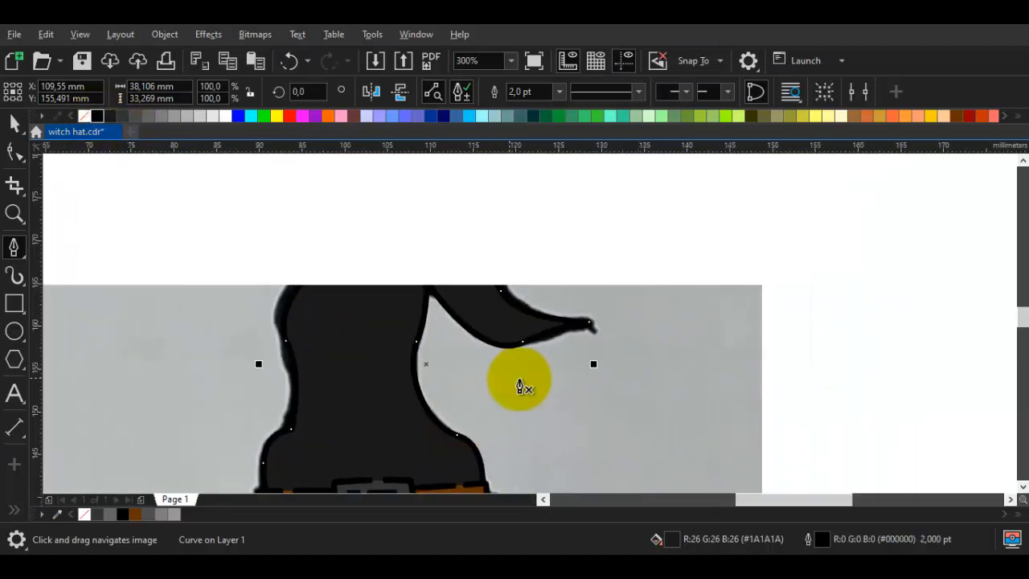
Remove the hat cone's fill and set its outline to yellow so the sketch's inner lines can be traced
key(space)
drag(384, 307, 444, 266)
click(445, 266)
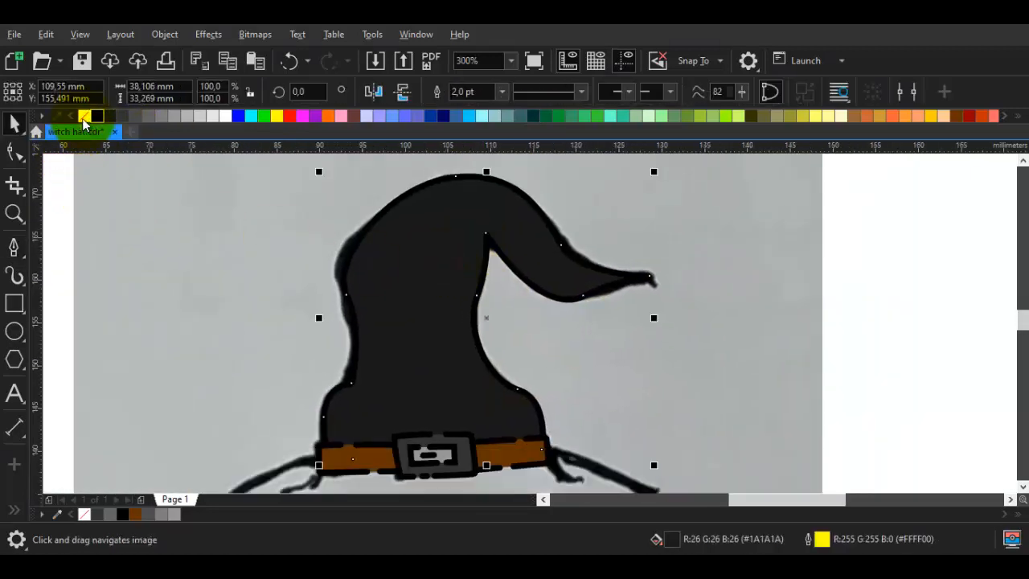
click(84, 119)
scroll(354, 390, up, 3)
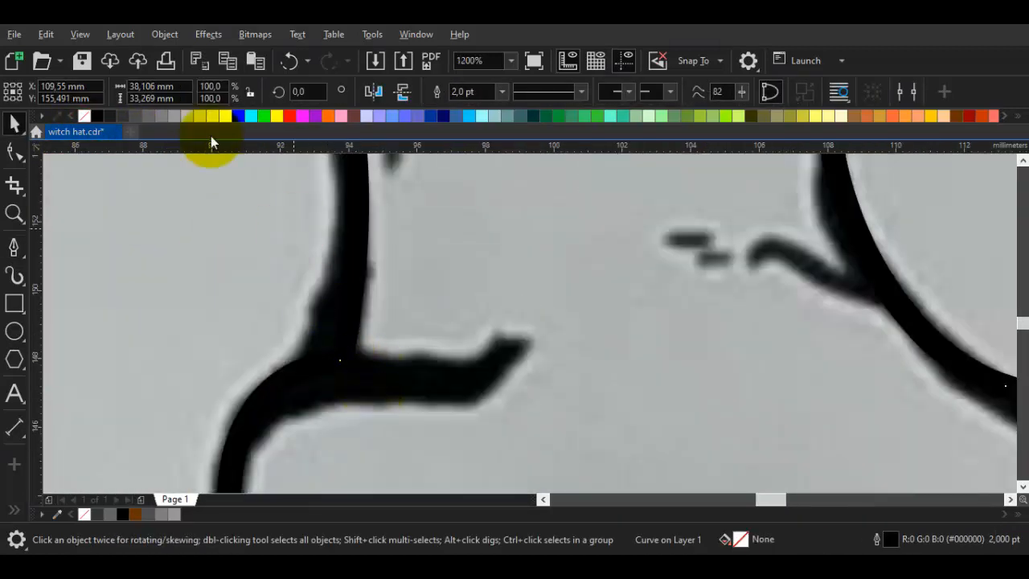
right_click(275, 115)
Draw a curved crease about 5.6 mm wide with the Pen tool, from inside the cone to the notch on its left edge
key(space)
drag(533, 328, 435, 436)
click(338, 362)
key(space)
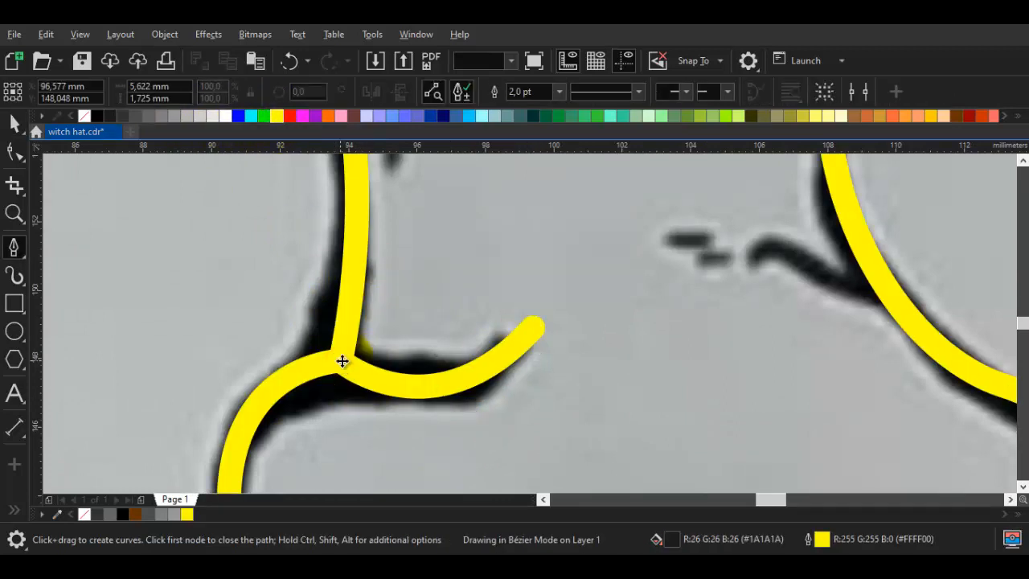
Draw a second curved crease about 4.4 mm wide along the sketch line, ending on the cone's right edge
scroll(353, 363, down, 1)
click(561, 350)
scroll(477, 332, up, 1)
drag(561, 349, 482, 287)
click(598, 358)
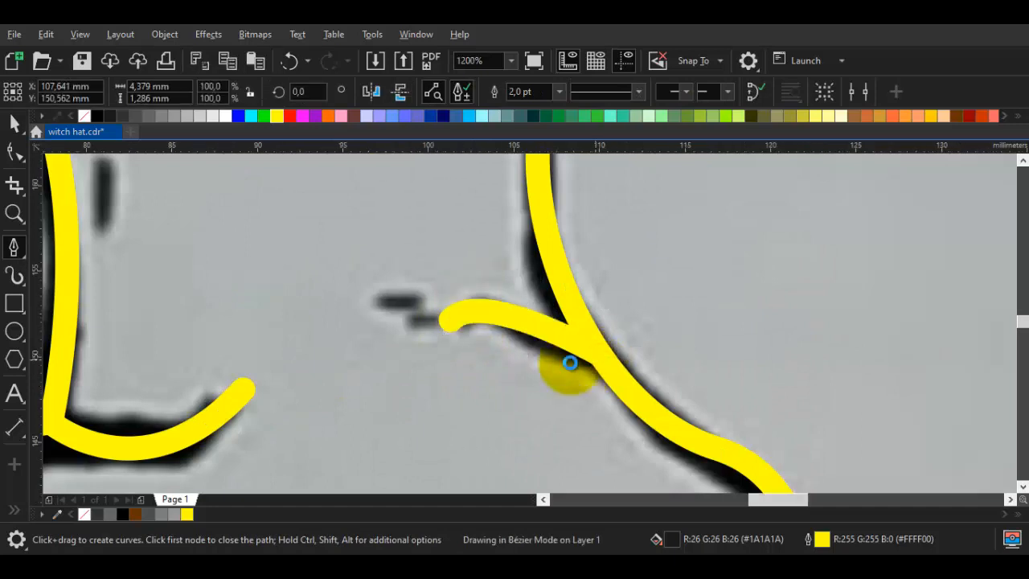
key(space)
Add a short curved dash just above the inner end of the right crease
scroll(596, 358, down, 1)
scroll(464, 350, up, 2)
key(space)
drag(638, 302, 555, 292)
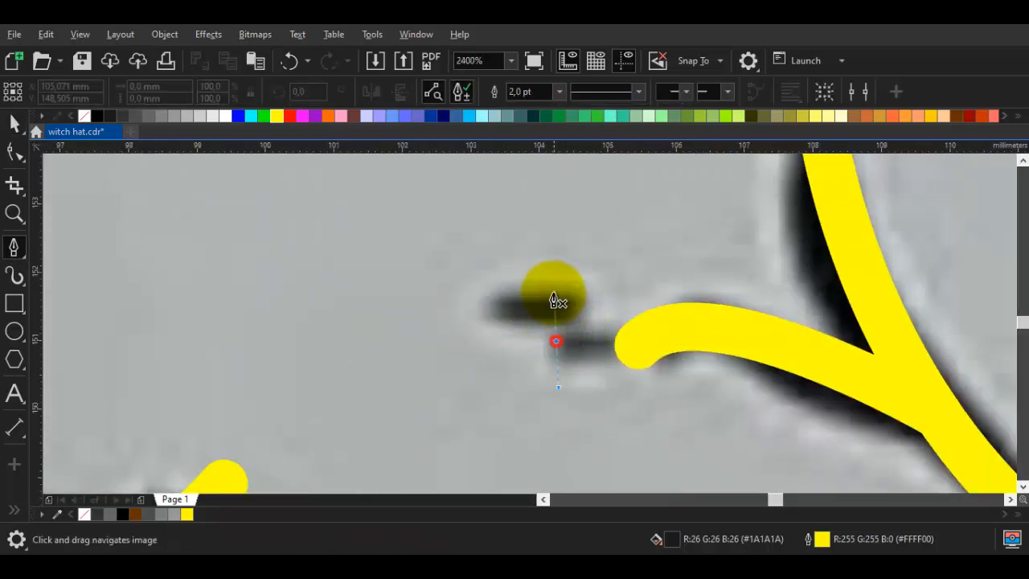
click(634, 271)
scroll(632, 287, down, 1)
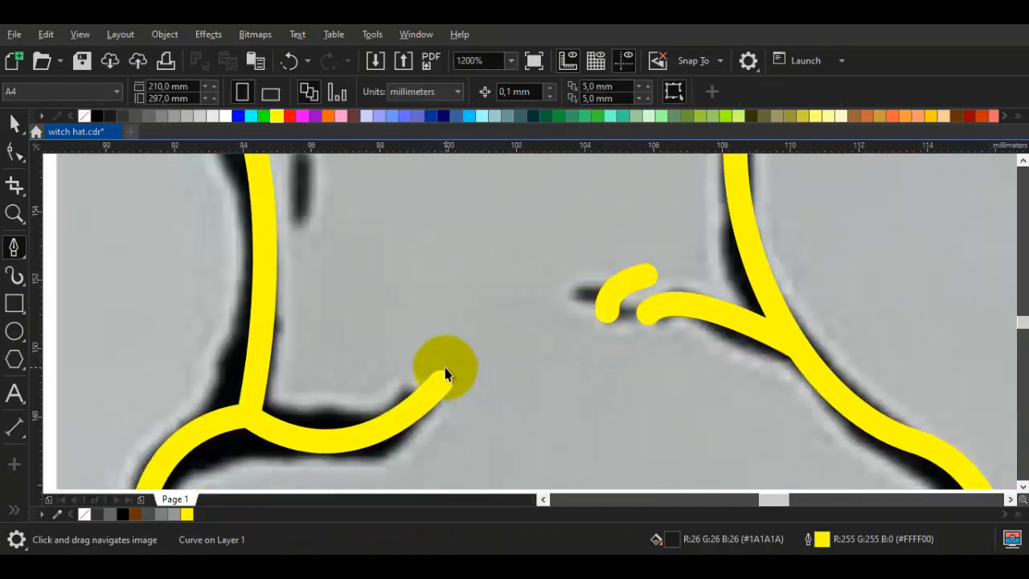
Add a short slanted dash about 1.4 mm high just beyond the upper end of the left crease
scroll(441, 366, up, 1)
drag(484, 336, 533, 267)
click(533, 243)
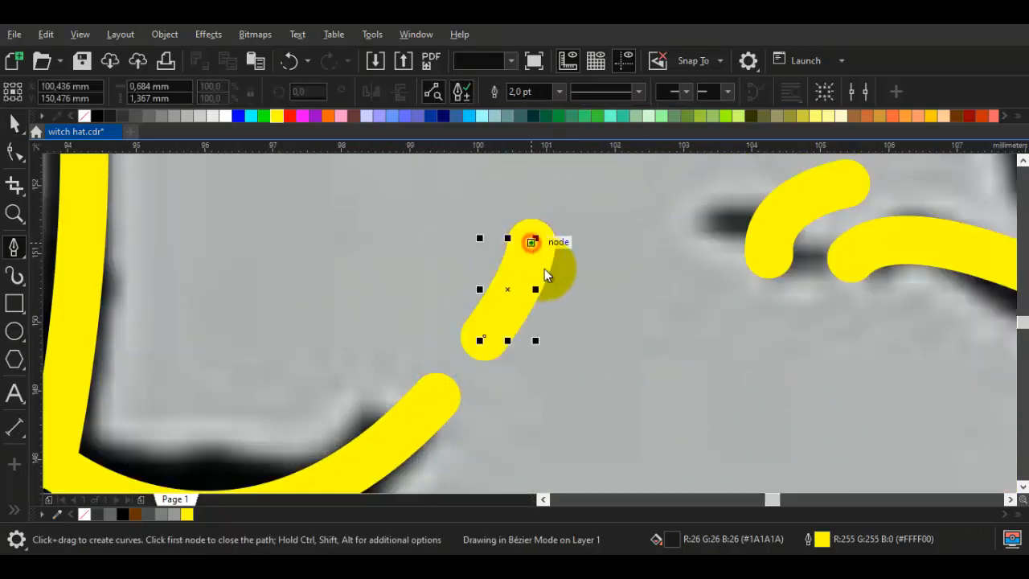
scroll(555, 299, down, 3)
drag(574, 325, 522, 447)
key(space)
Draw a curved fold stroke about 5.4 mm high just inside the cone's left edge, along the sketch marks
scroll(436, 371, up, 1)
key(space)
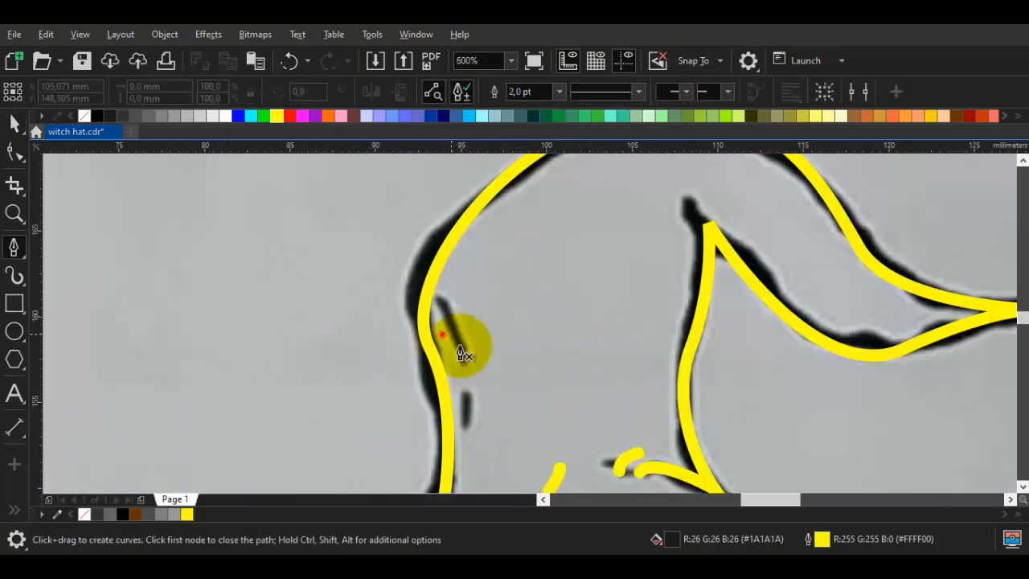
scroll(466, 434, up, 2)
drag(469, 408, 468, 448)
drag(469, 448, 537, 328)
Draw a shorter curved stroke directly above the long fold stroke inside the cone's left edge
scroll(542, 304, down, 1)
drag(531, 222, 517, 356)
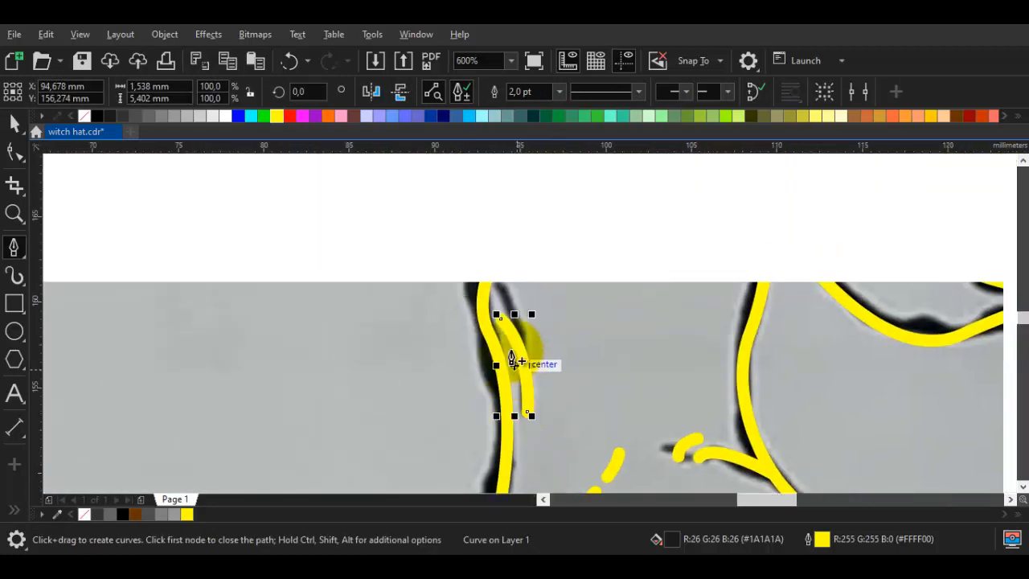
scroll(482, 328, up, 1)
drag(483, 327, 445, 432)
drag(512, 287, 486, 323)
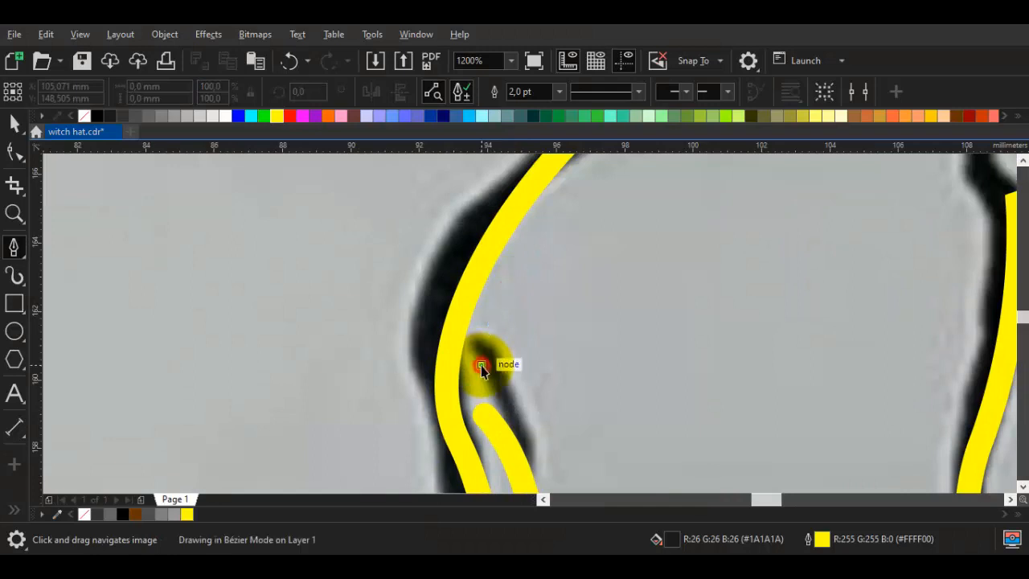
click(482, 366)
scroll(482, 366, down, 1)
key(space)
Draw a fold line from inside the crown down to the inner corner where the tip bends away
drag(713, 276, 482, 340)
click(450, 330)
key(space)
key(Escape)
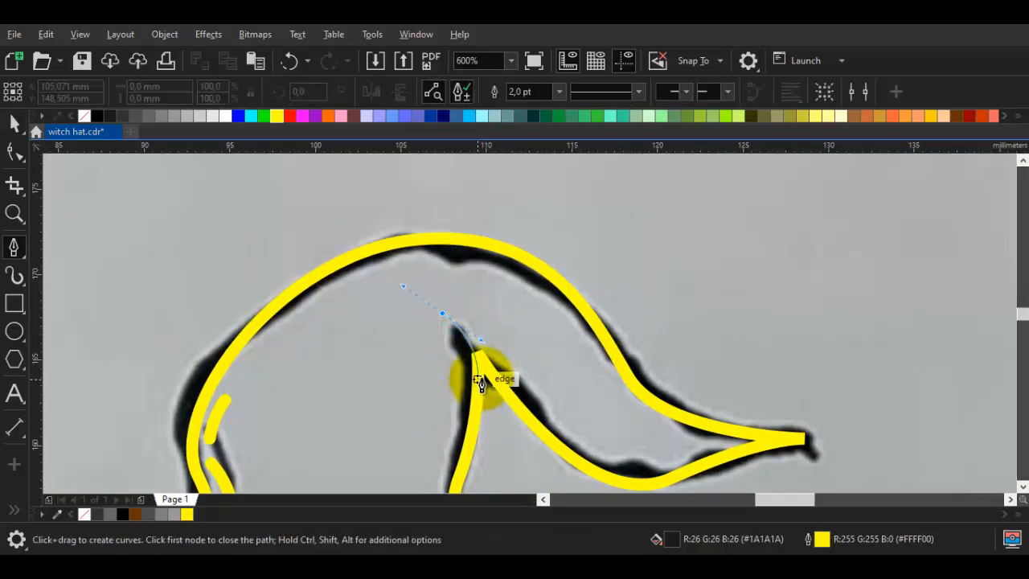
key(Escape)
drag(435, 304, 462, 322)
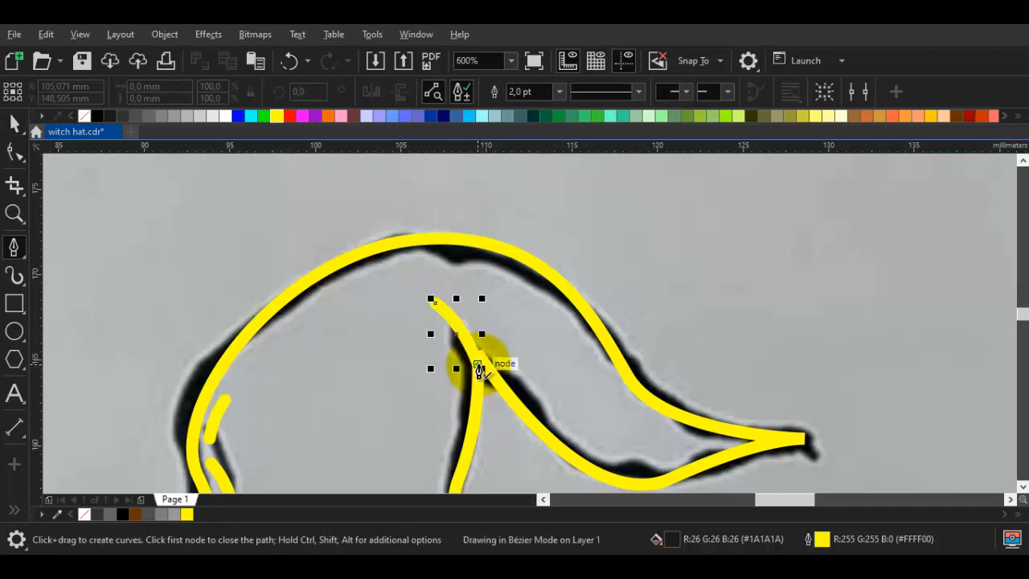
key(Escape)
Reshape the fold line with the Shape tool so its lower end sits on the cone's inner corner and its curve flows into it
scroll(479, 364, up, 2)
key(space)
click(480, 363)
key(F10)
drag(471, 368, 559, 252)
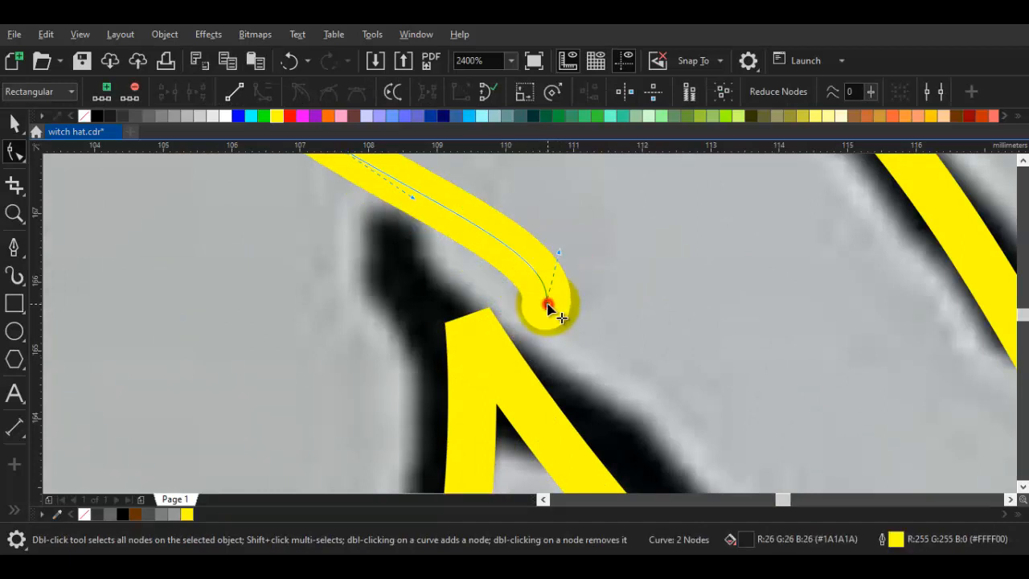
mouse_move(547, 306)
mouse_down()
mouse_move(493, 347)
mouse_move(469, 318)
mouse_up()
drag(469, 267, 443, 247)
scroll(456, 319, down, 3)
key(space)
key(Escape)
Draw a curved wrinkle about 3 mm wide just above the belt's left part, ending at the belt
drag(491, 364, 432, 294)
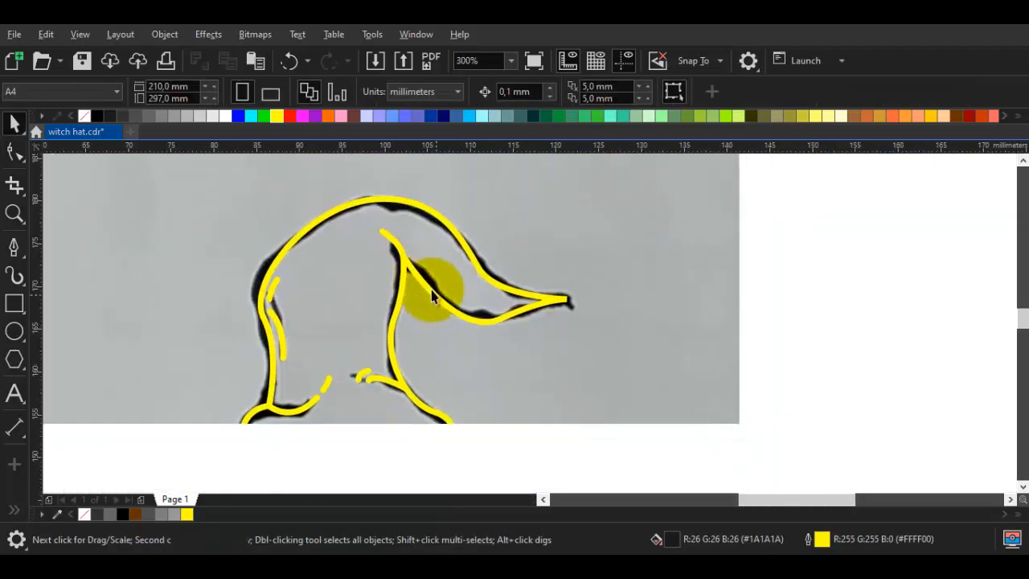
drag(436, 344, 461, 221)
scroll(276, 331, up, 2)
key(space)
drag(272, 321, 357, 314)
click(374, 388)
scroll(375, 386, down, 1)
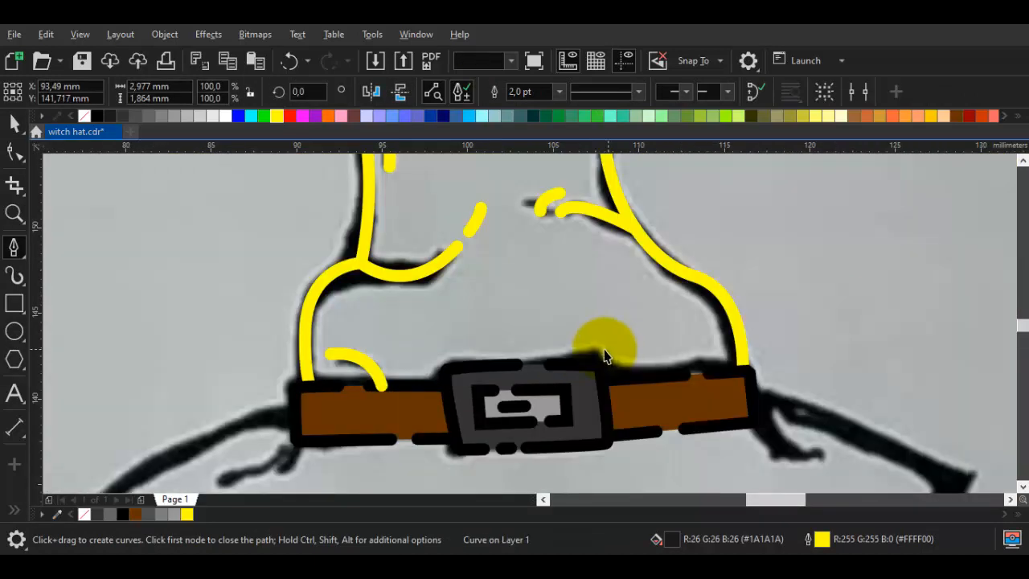
key(space)
Add a shorter curved wrinkle above the one at the belt's left part
scroll(346, 350, up, 1)
key(space)
drag(346, 329, 391, 343)
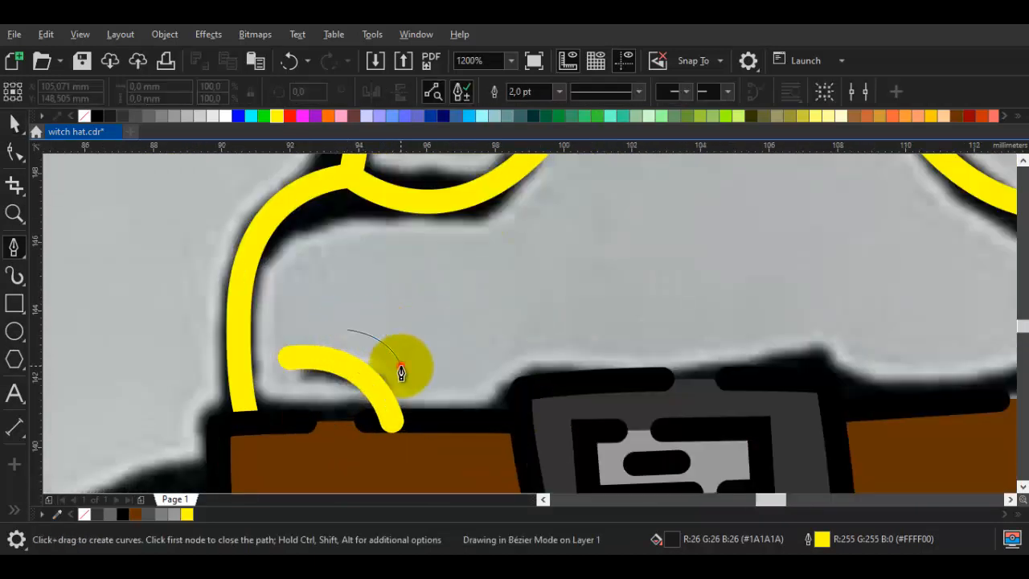
click(400, 368)
scroll(401, 367, down, 1)
key(space)
key(Escape)
Draw a curved wrinkle inside the cone's lower right edge, running down to the belt
drag(709, 372, 548, 367)
scroll(548, 366, up, 1)
key(space)
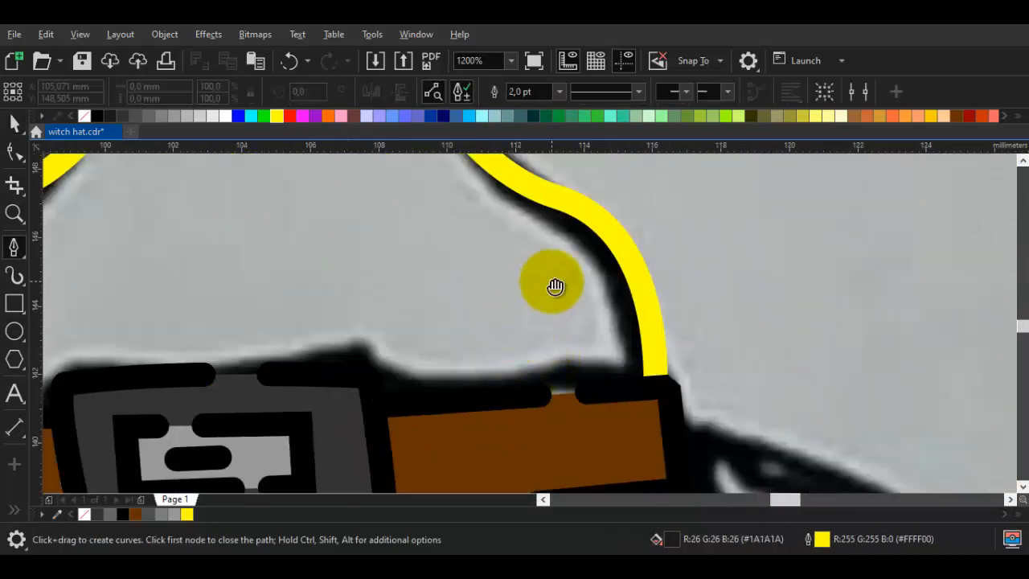
click(556, 324)
click(603, 439)
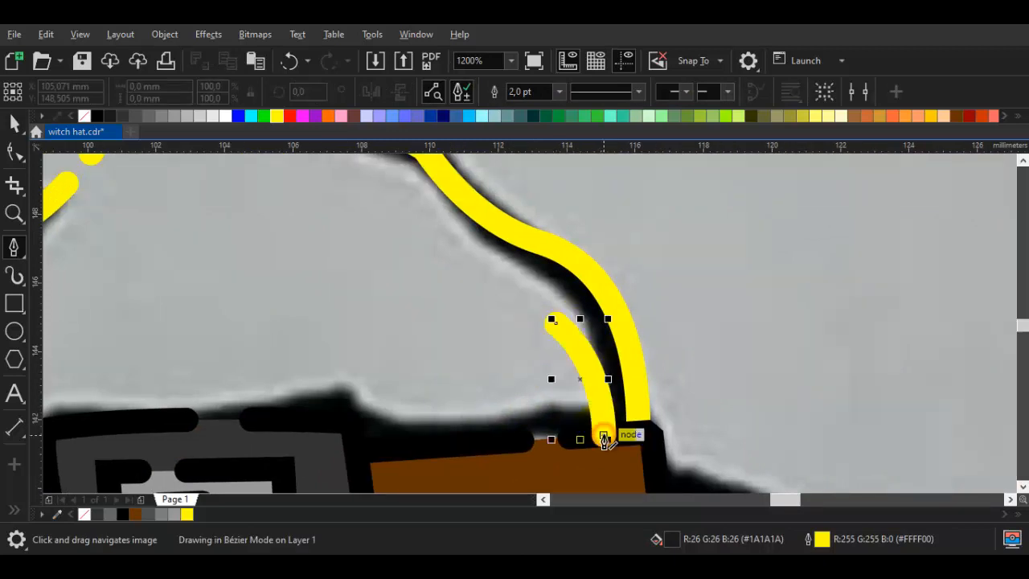
scroll(604, 438, down, 2)
key(space)
key(Escape)
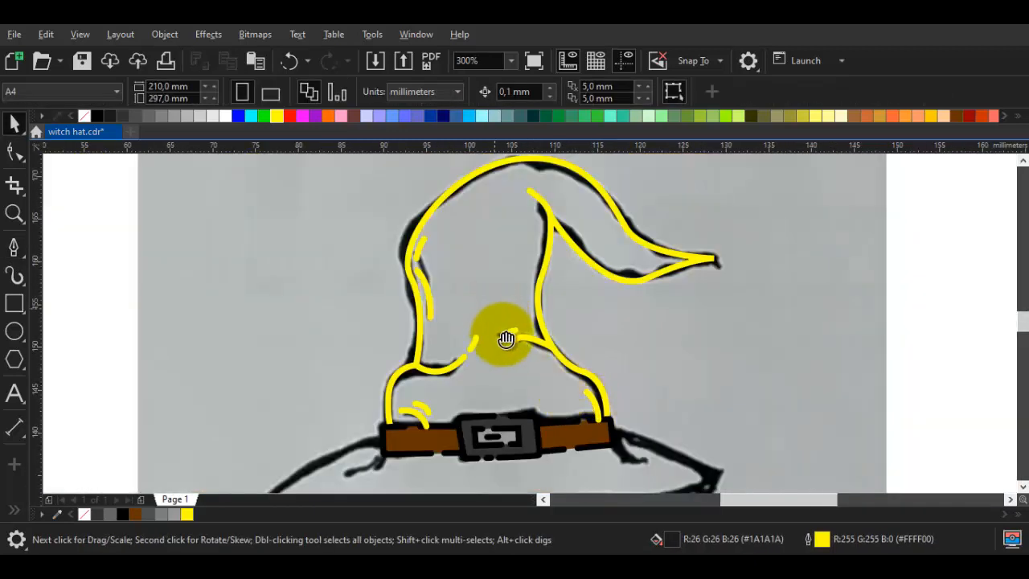
Select the cone together with all its crease strokes and set their outlines to black
scroll(506, 345, down, 1)
mouse_move(247, 213)
mouse_down()
mouse_move(682, 431)
mouse_move(707, 414)
mouse_up()
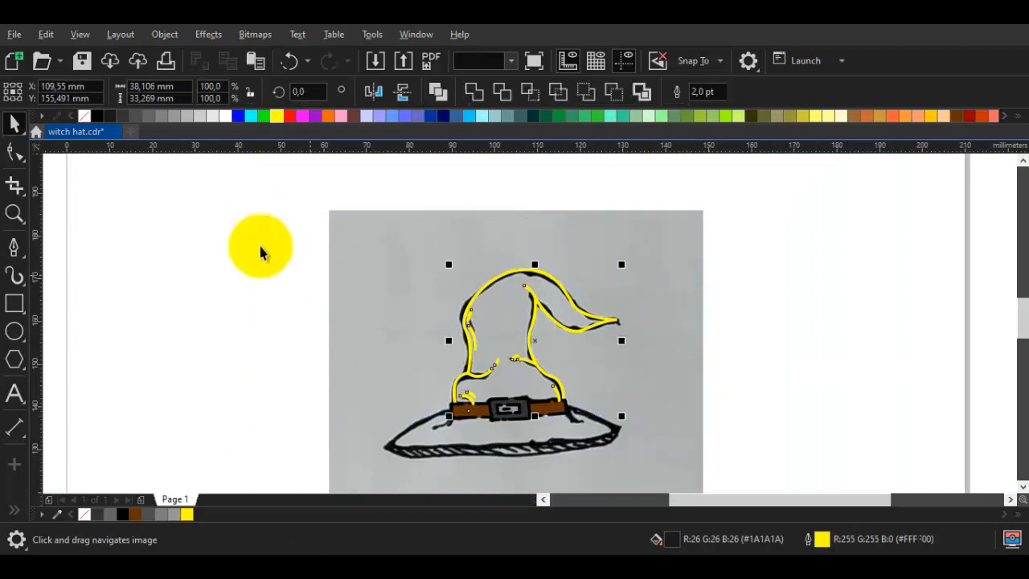
right_click(96, 119)
click(136, 207)
scroll(466, 358, up, 1)
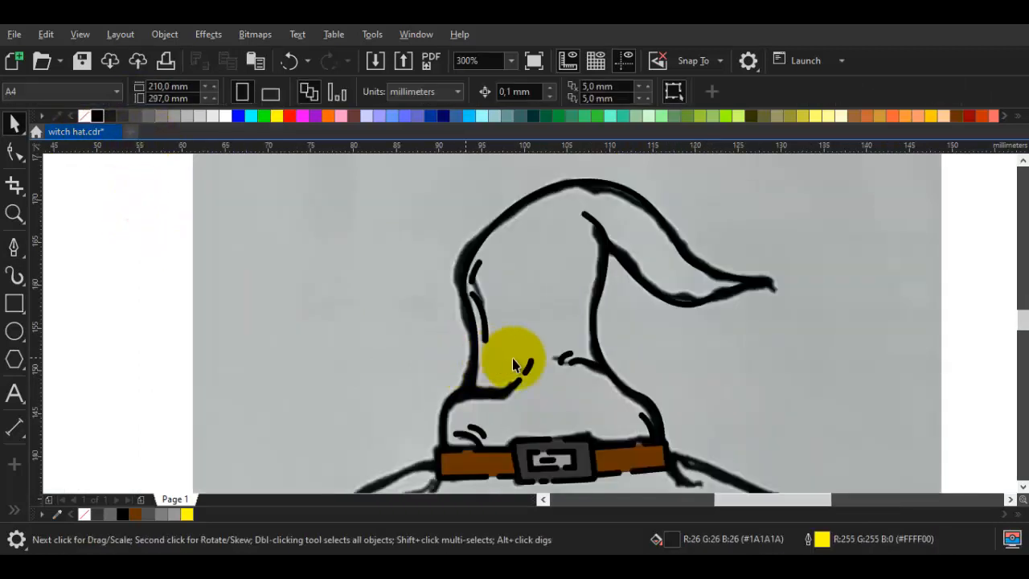
Sample the belt's brown with the Color Eyedropper and apply it as the hat cone's fill
scroll(508, 358, right, 2)
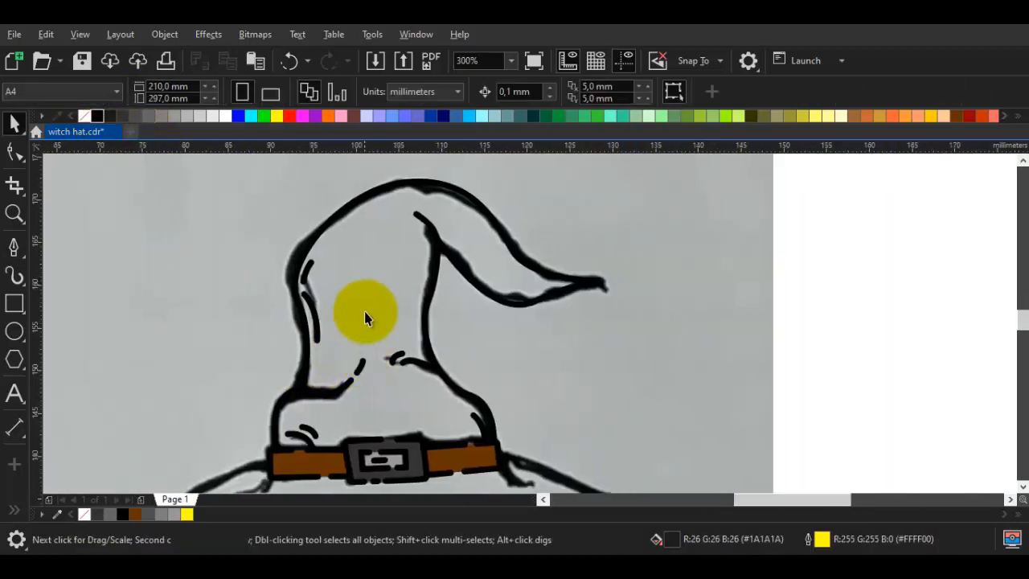
click(463, 452)
click(370, 315)
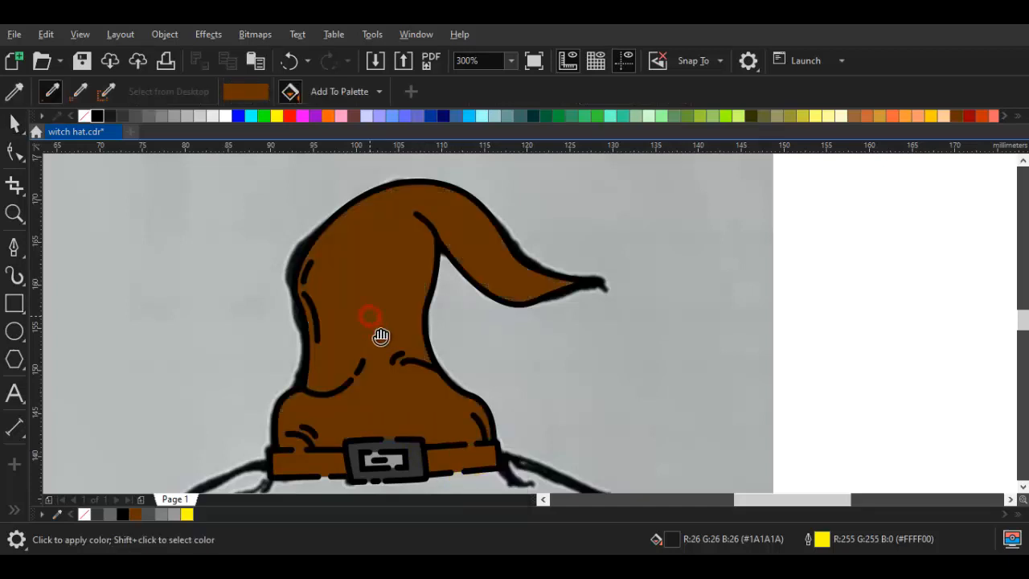
key(space)
drag(477, 440, 513, 396)
scroll(506, 392, up, 1)
click(495, 382)
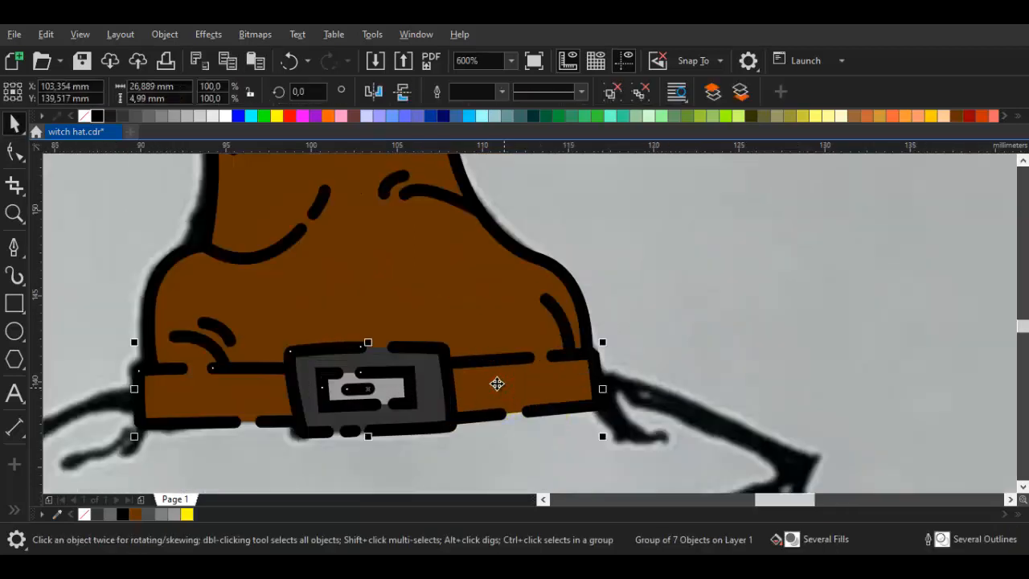
key(ctrl+z)
key(i)
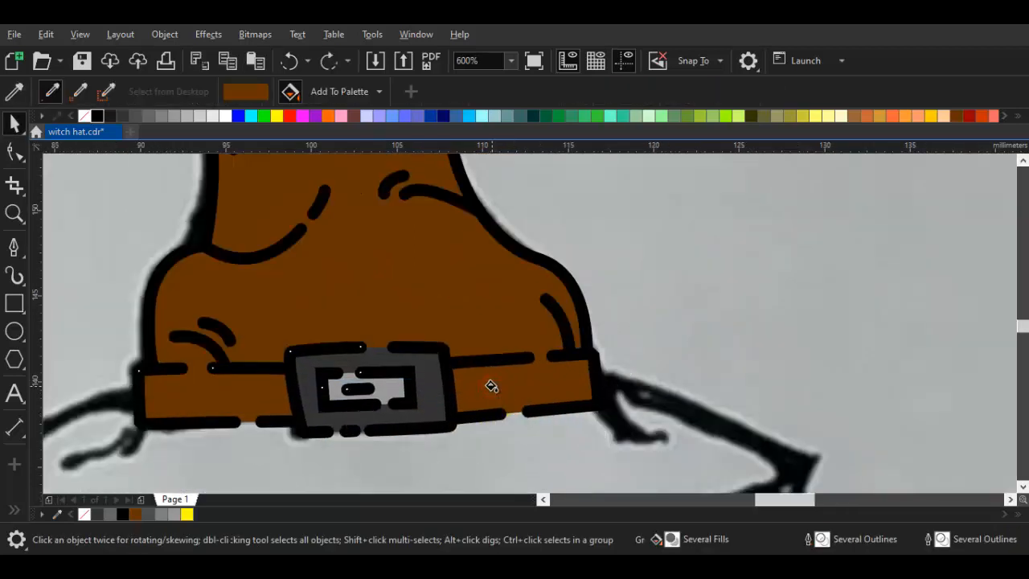
scroll(459, 322, down, 2)
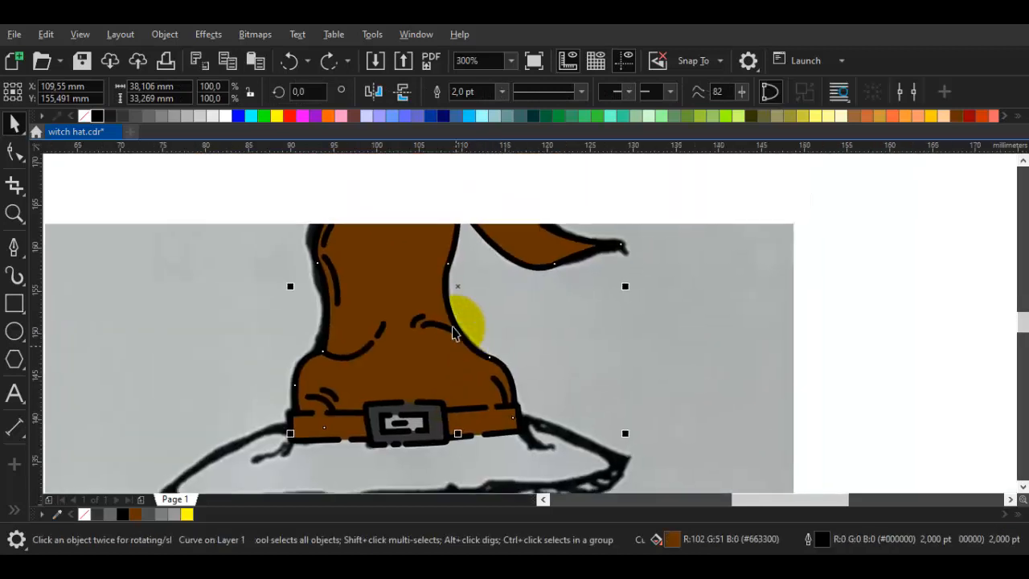
Change the hat cone's uniform fill to the dark brown #472E23
scroll(482, 223, up, 2)
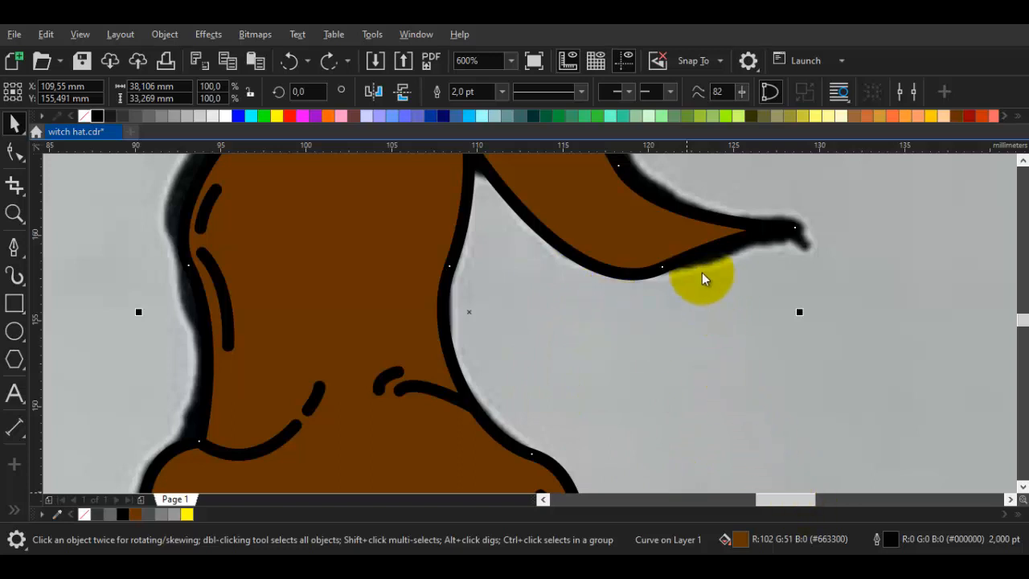
key(shift+F11)
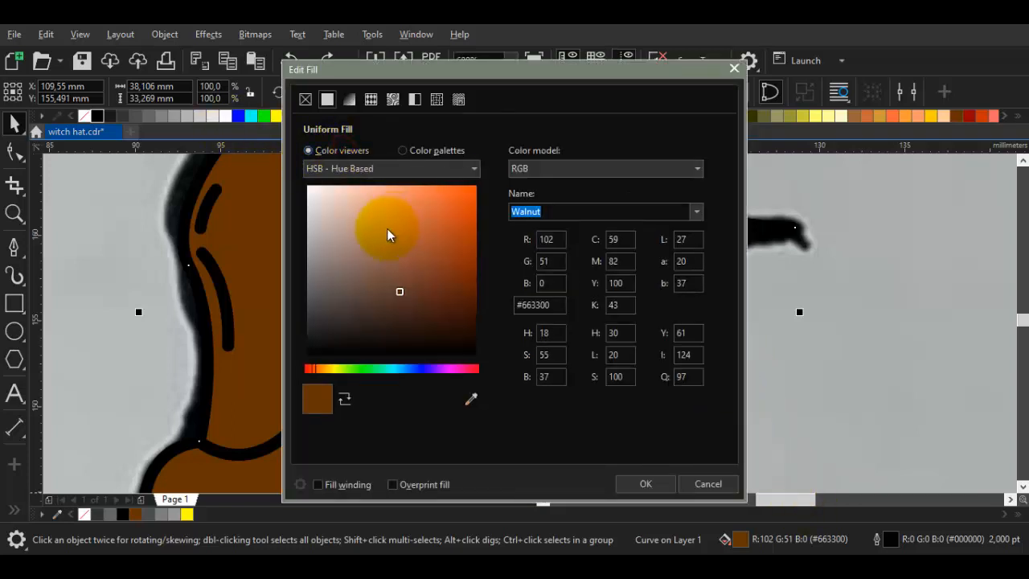
click(402, 306)
drag(387, 305, 384, 303)
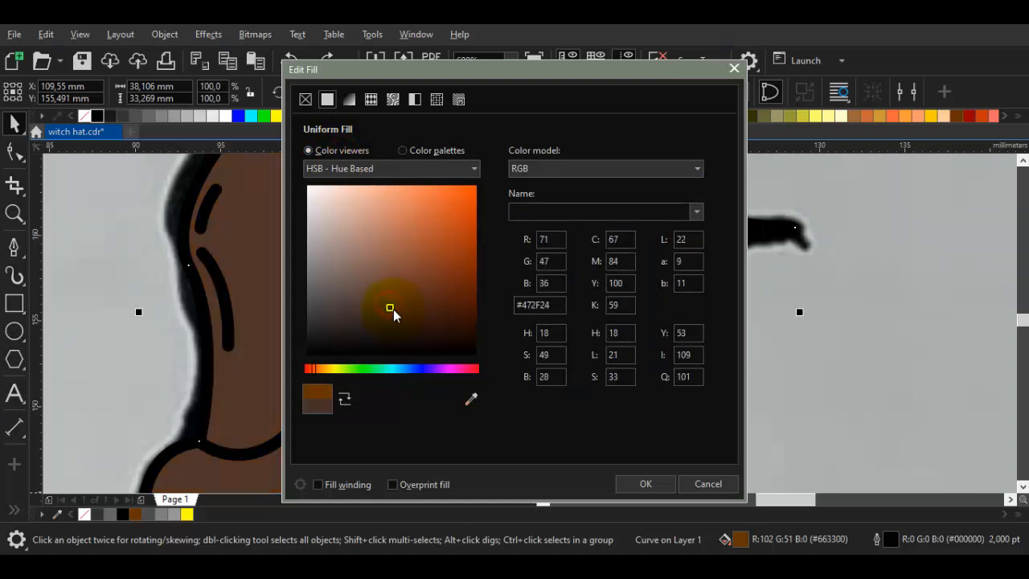
click(646, 484)
scroll(635, 450, down, 4)
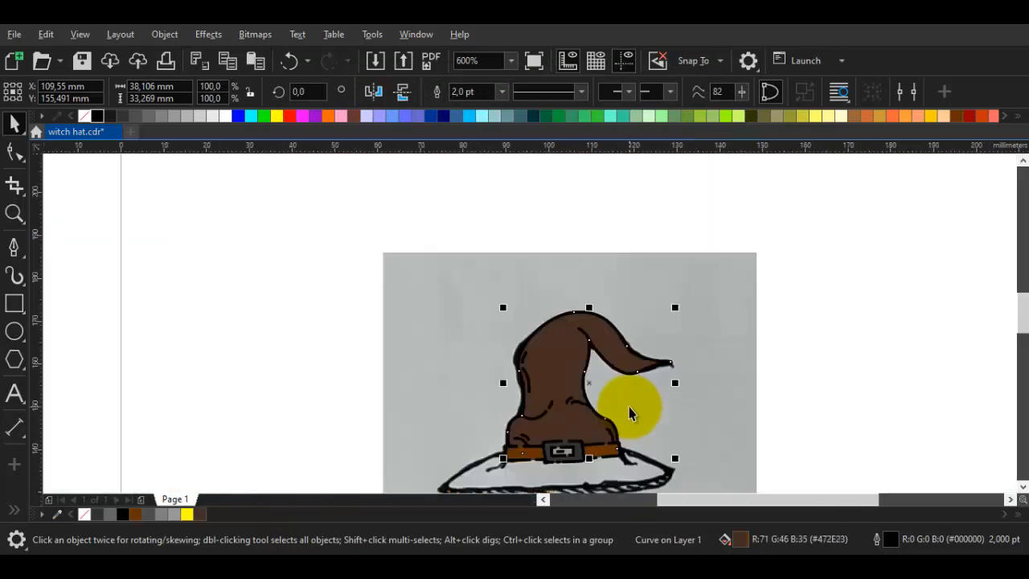
Copy the dark brown hat cone and paste a duplicate in place
scroll(436, 300, up, 2)
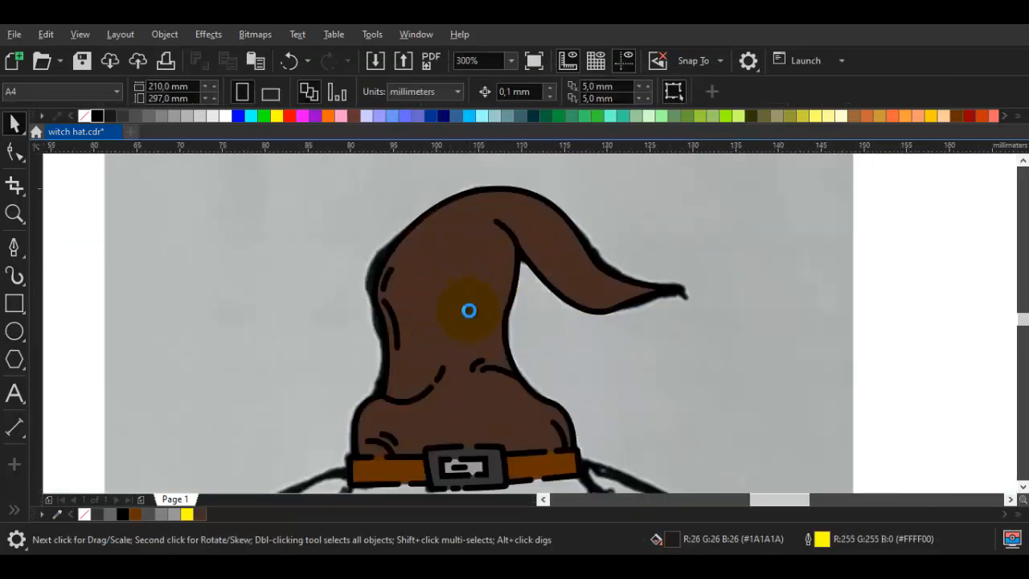
scroll(469, 310, up, 2)
scroll(445, 320, down, 2)
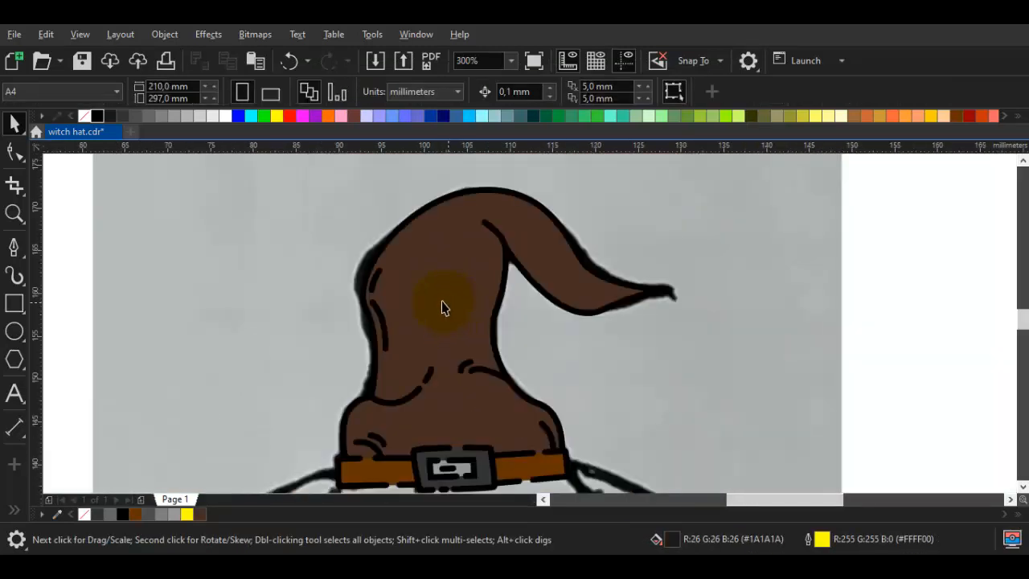
drag(442, 307, 514, 275)
click(514, 275)
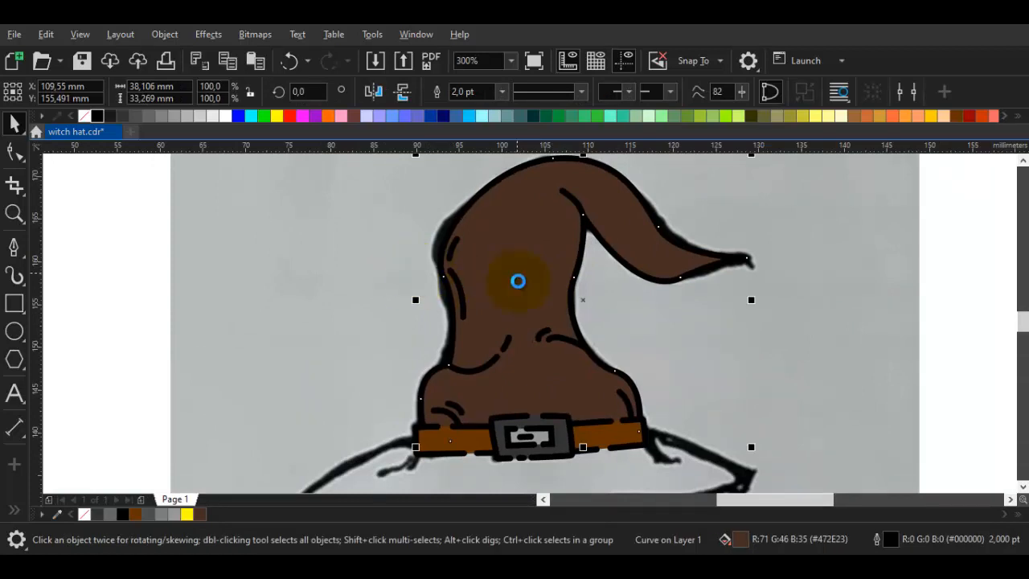
right_click(515, 264)
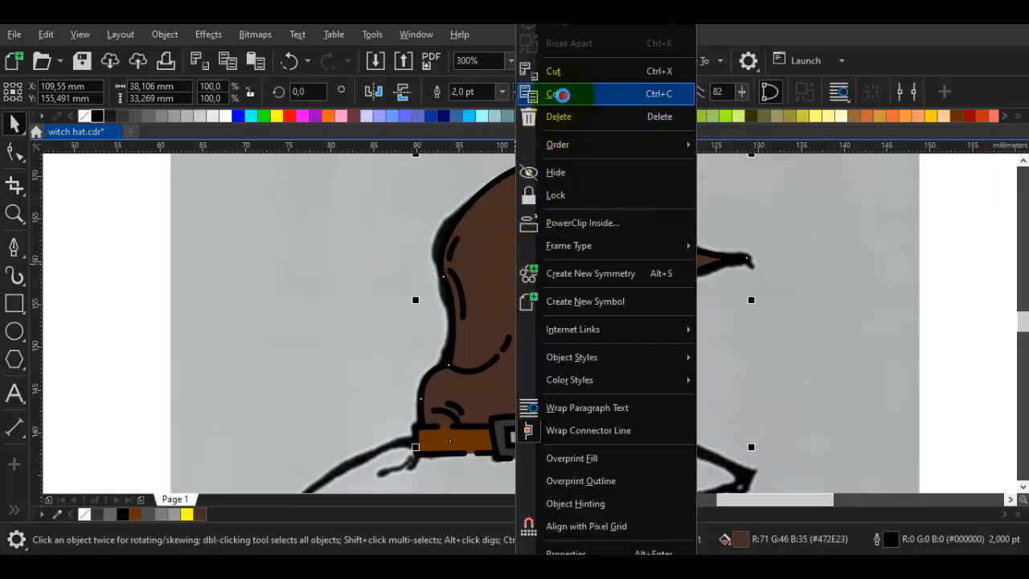
click(555, 92)
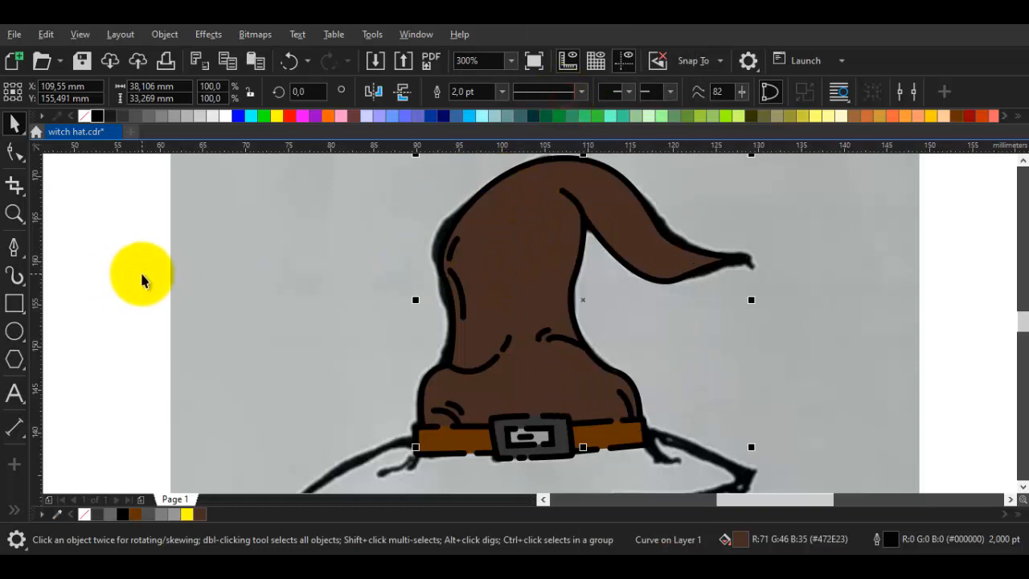
click(128, 228)
right_click(115, 212)
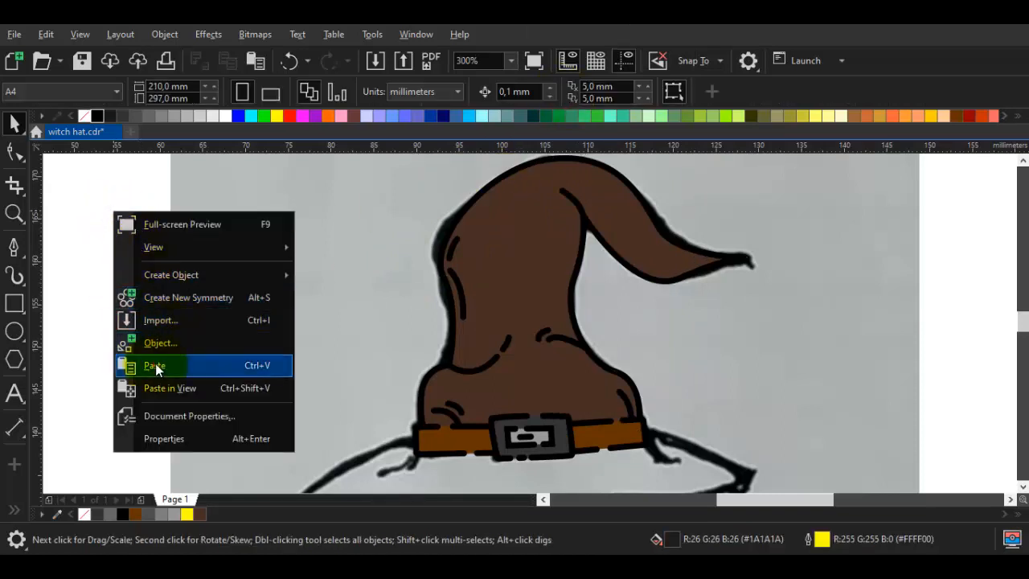
click(155, 365)
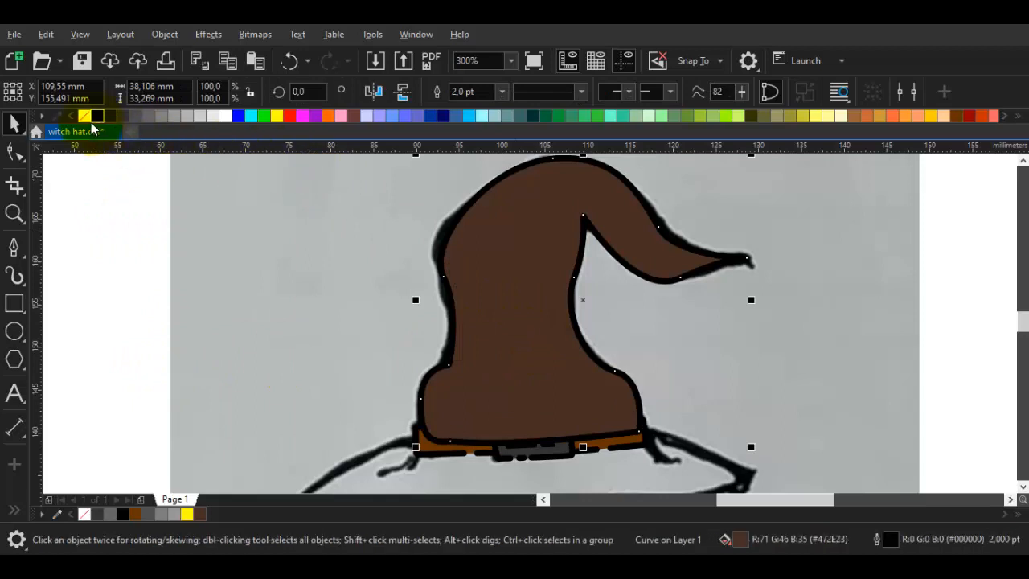
Try to send the pasted cone behind the original, shift the front cone aside, and undo both changes
right_click(484, 248)
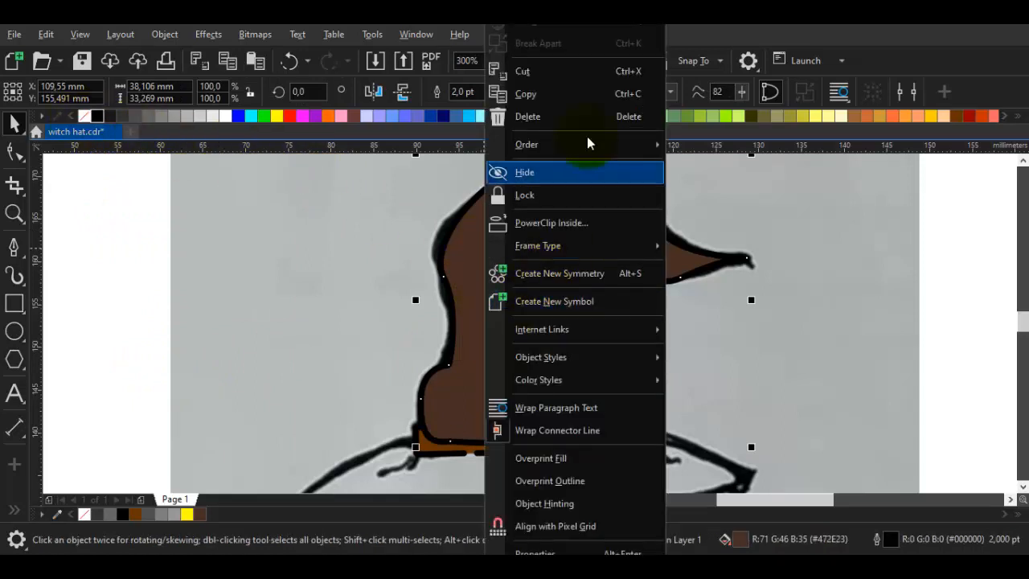
mouse_move(584, 146)
click(731, 292)
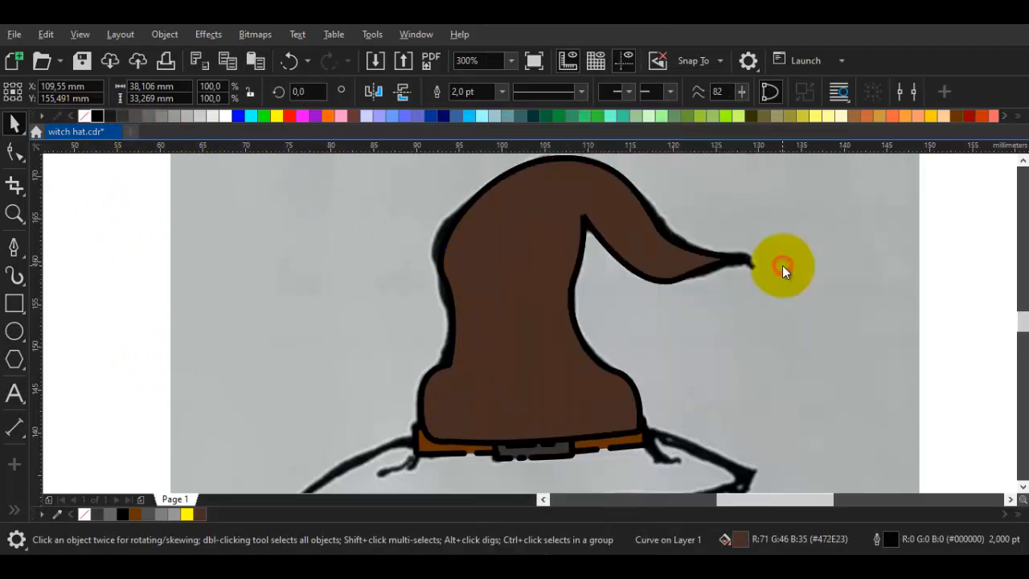
click(741, 265)
drag(679, 278, 742, 324)
key(ctrl+z)
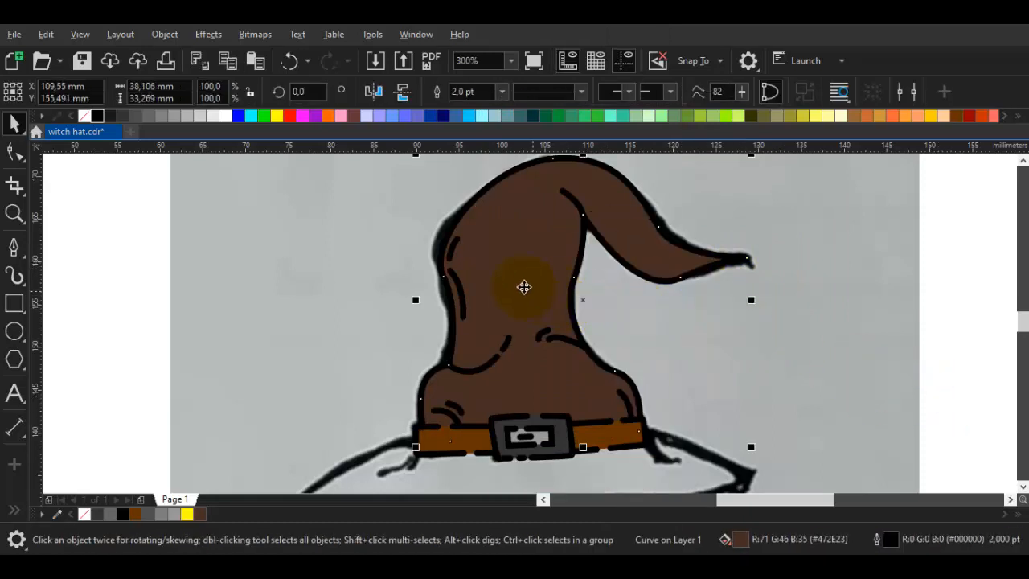
key(ctrl+z)
key(ctrl+z)
Remove the outline from the pasted cone and send it behind the original cone and its details
click(491, 269)
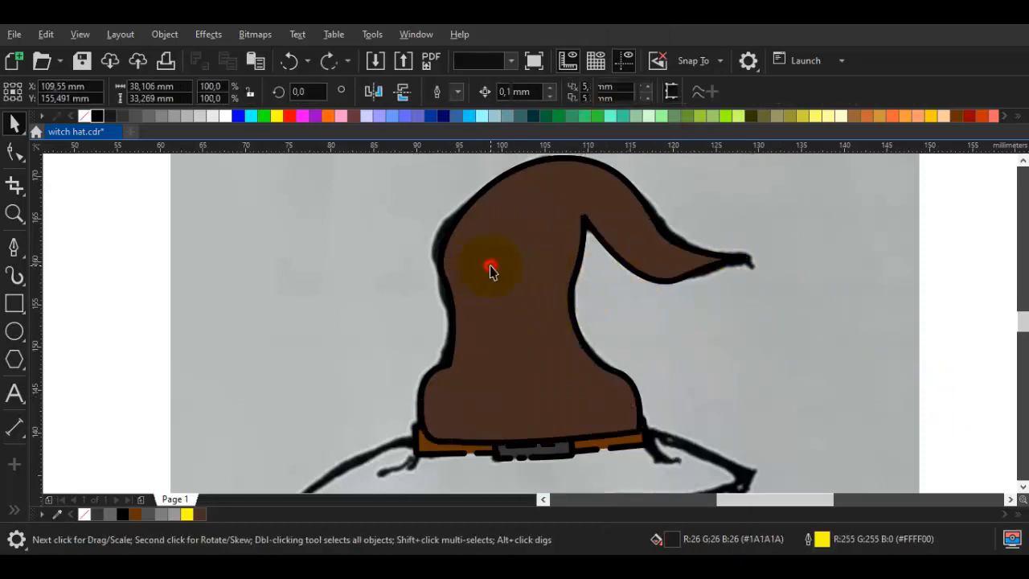
right_click(85, 114)
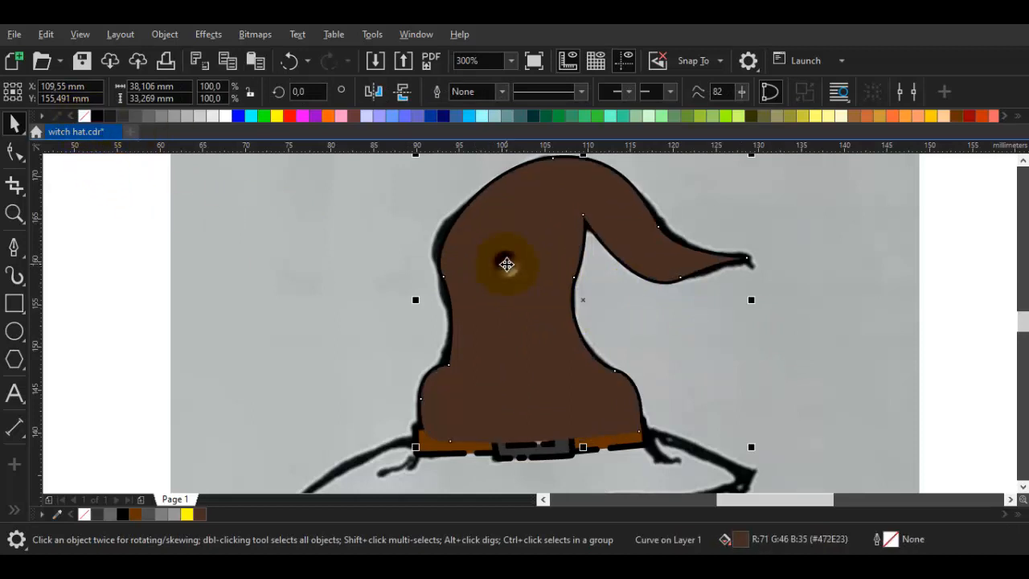
right_click(506, 264)
mouse_move(643, 154)
click(748, 293)
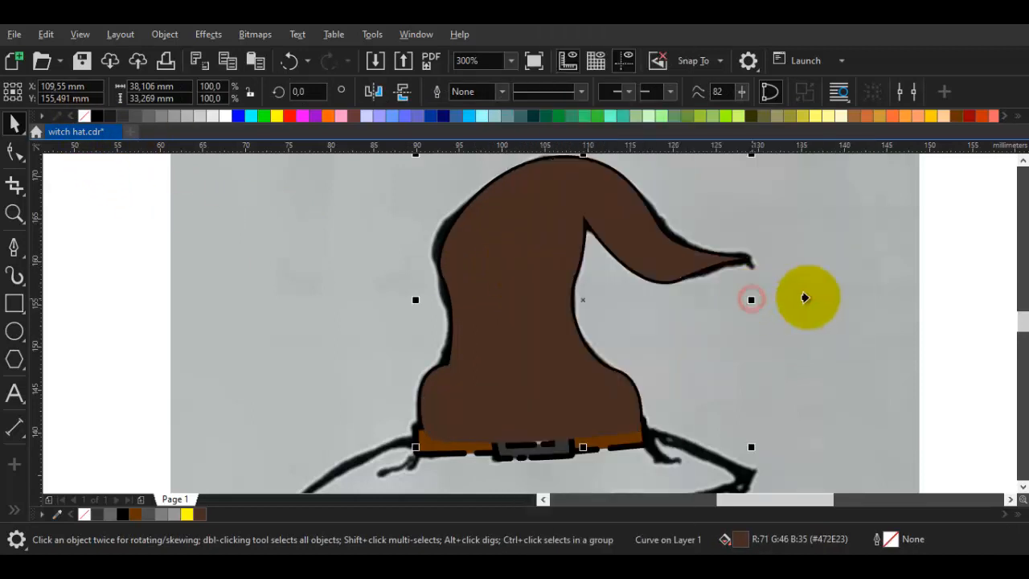
Remove the fill from the original cone so it serves as a black outline over the brown copy
click(808, 298)
click(553, 290)
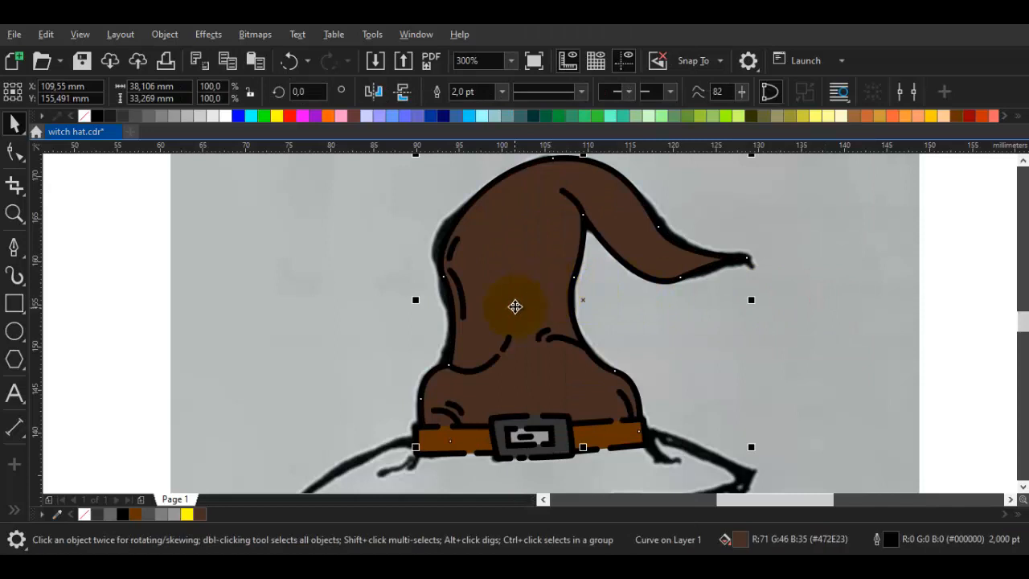
drag(527, 276, 624, 317)
key(ctrl+z)
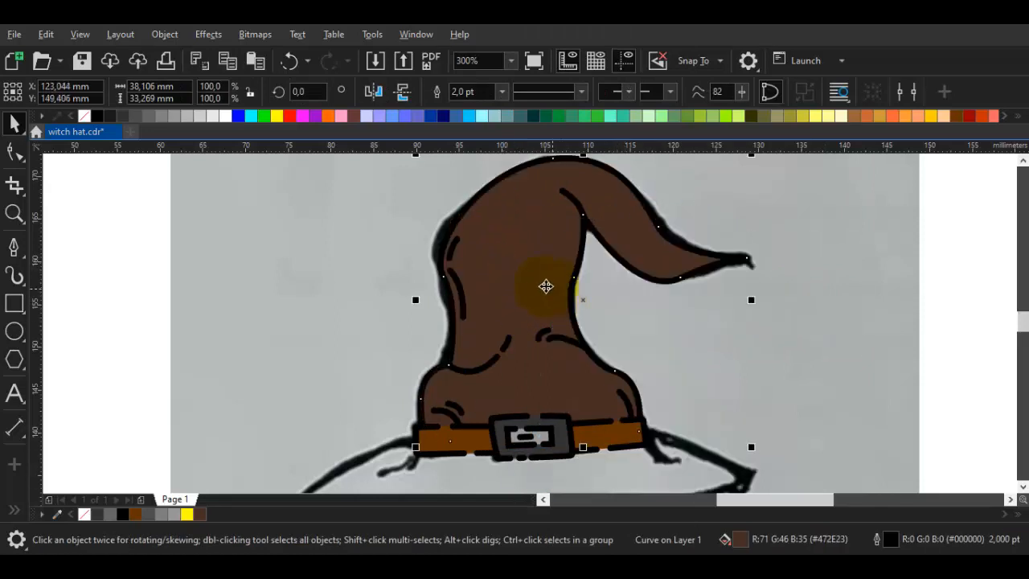
click(83, 117)
click(423, 246)
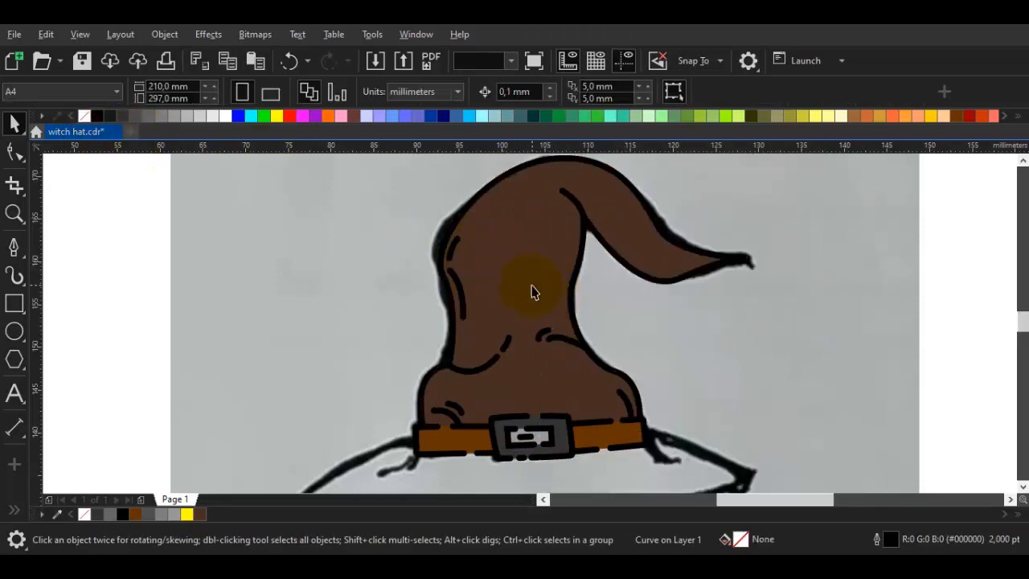
Add closely spaced nodes on the cone outline's inner right edge below the fold and break the curve between them
double_click(533, 287)
scroll(589, 281, up, 1)
drag(589, 279, 568, 311)
scroll(549, 281, up, 1)
double_click(546, 285)
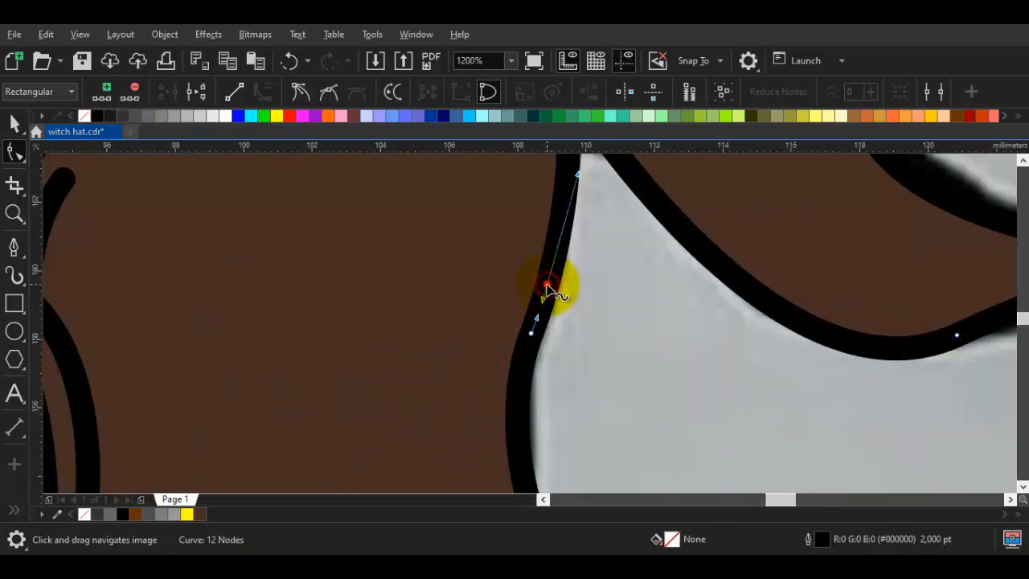
double_click(554, 251)
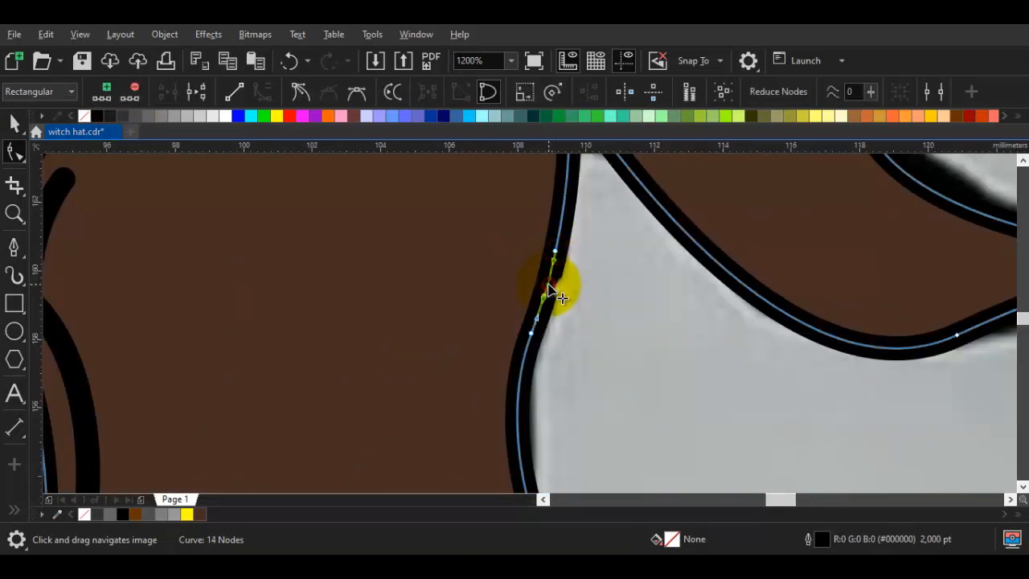
right_click(550, 286)
click(610, 281)
Delete the broken nodes on the cone's inner right edge to open a small gap in the outline
drag(524, 272, 580, 305)
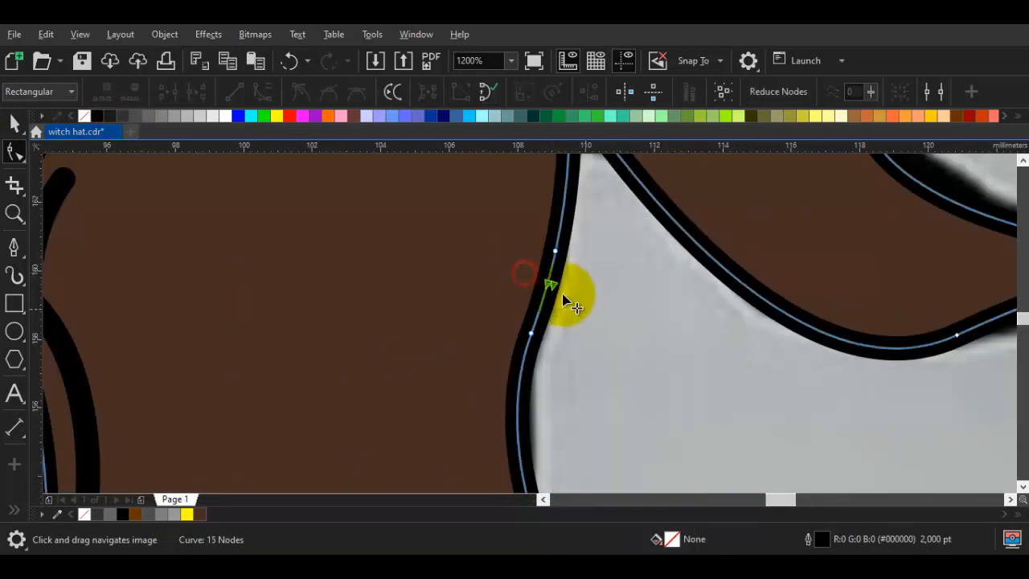
double_click(551, 282)
key(space)
click(586, 331)
scroll(580, 344, down, 2)
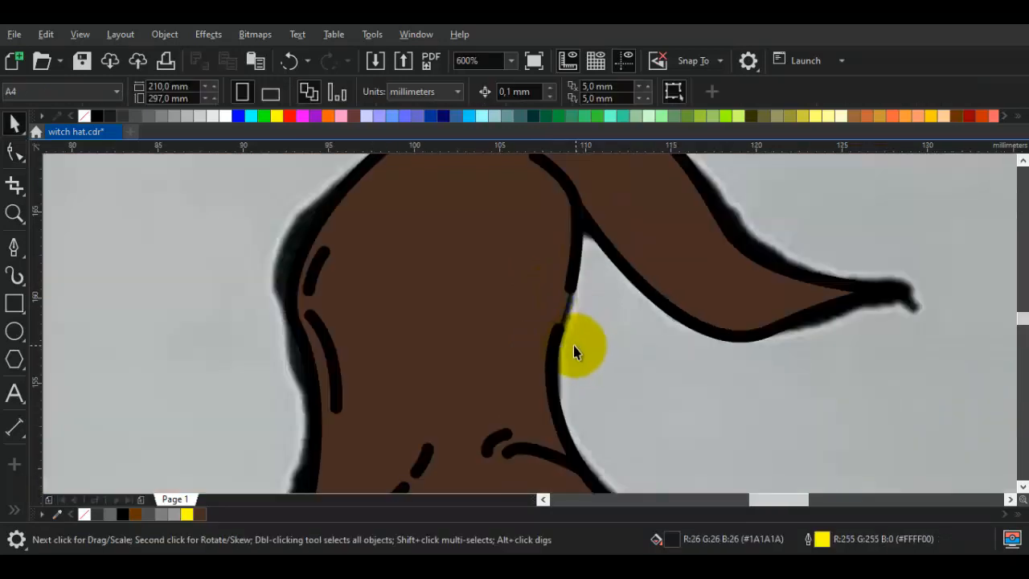
Move the sketch bitmap away from the hat to check the traced cone, and undo the move
drag(591, 356, 512, 355)
scroll(534, 360, down, 1)
drag(590, 379, 245, 371)
click(605, 370)
key(ctrl+z)
Add closely spaced nodes on the outer upper edge of the hat's drooping tip and break the outline between them
scroll(502, 337, up, 1)
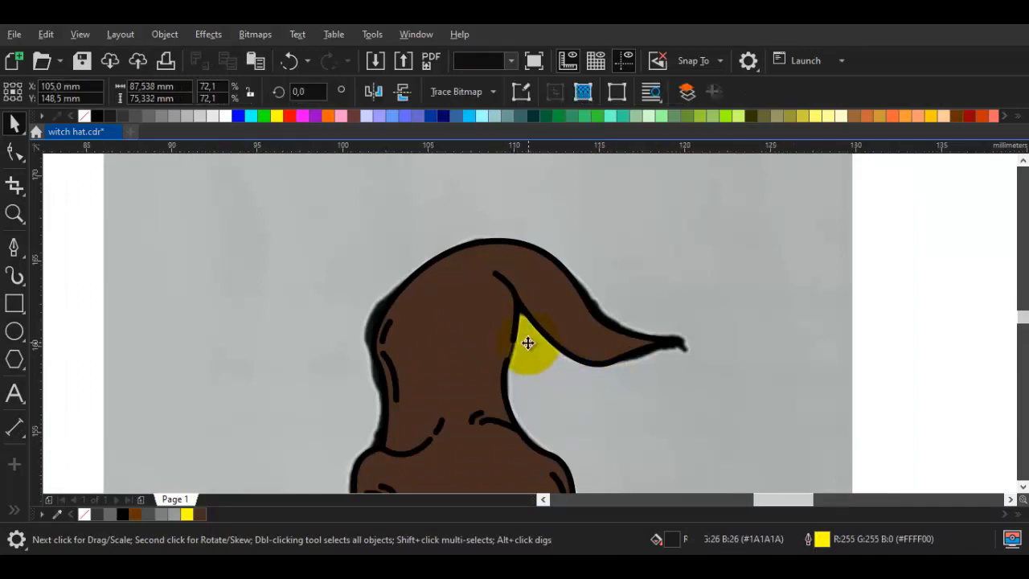
scroll(528, 344, up, 1)
drag(606, 304, 501, 357)
key(Escape)
key(space)
scroll(517, 277, up, 1)
key(space)
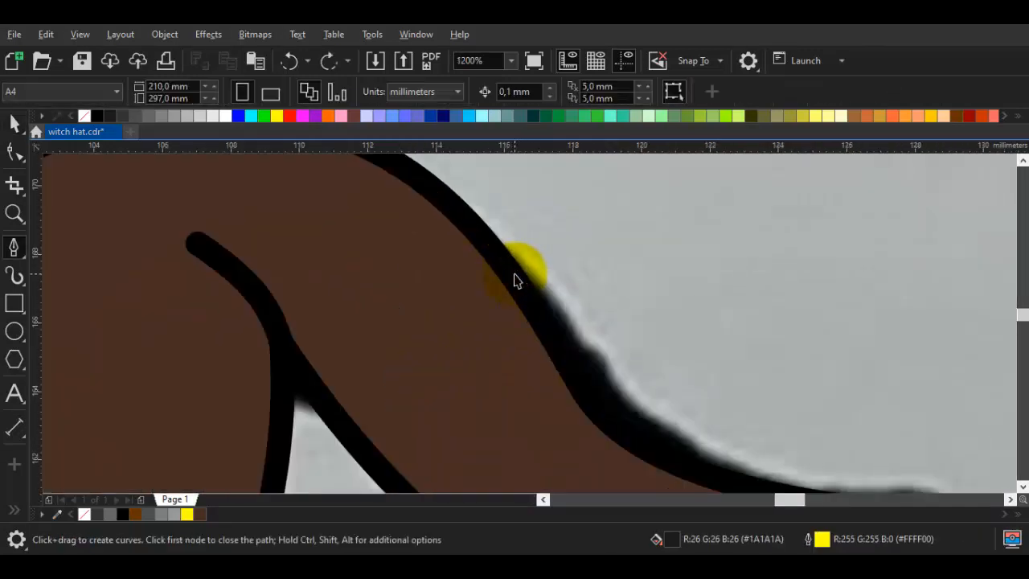
double_click(500, 266)
click(499, 261)
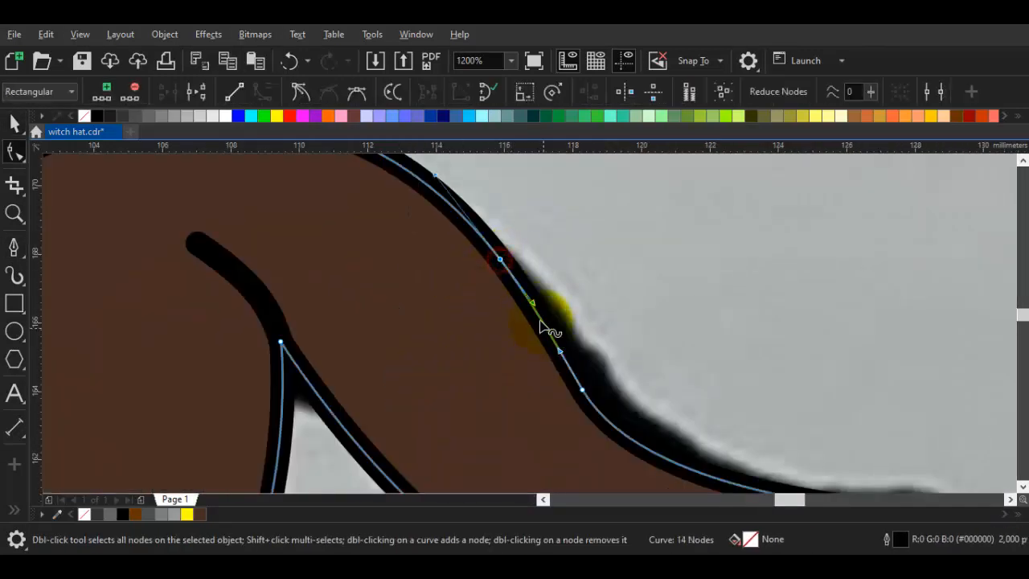
click(532, 304)
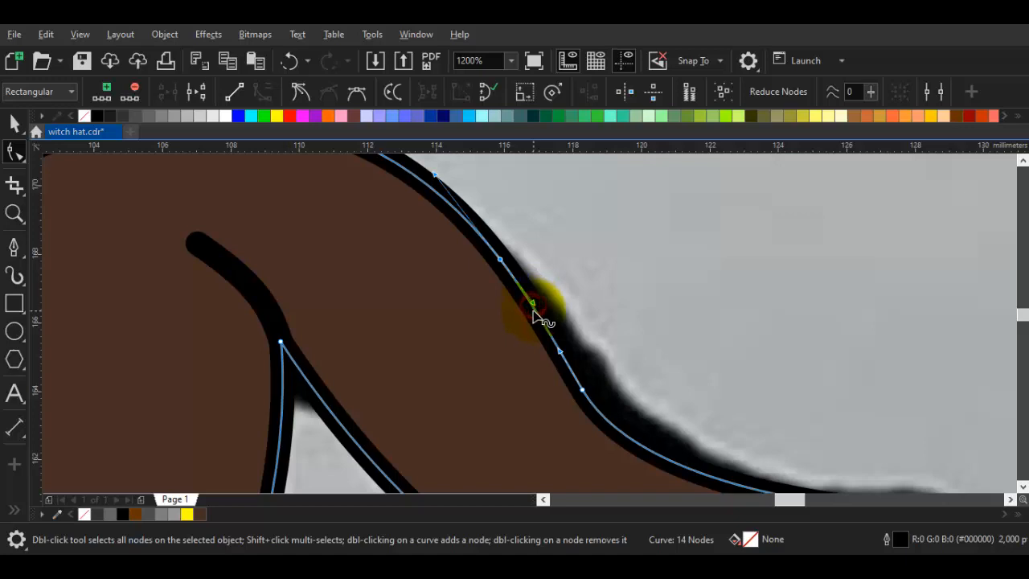
click(530, 304)
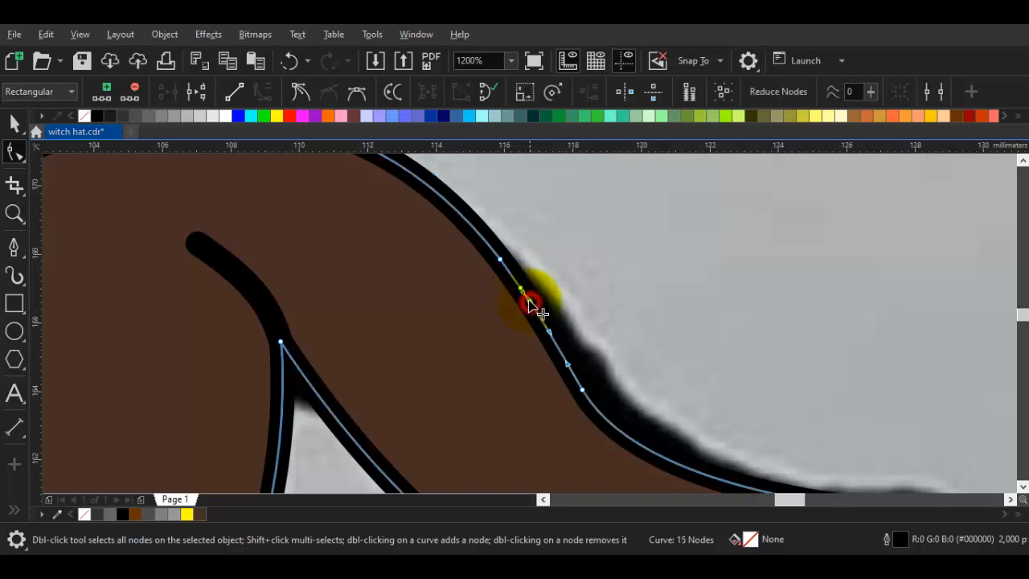
right_click(526, 297)
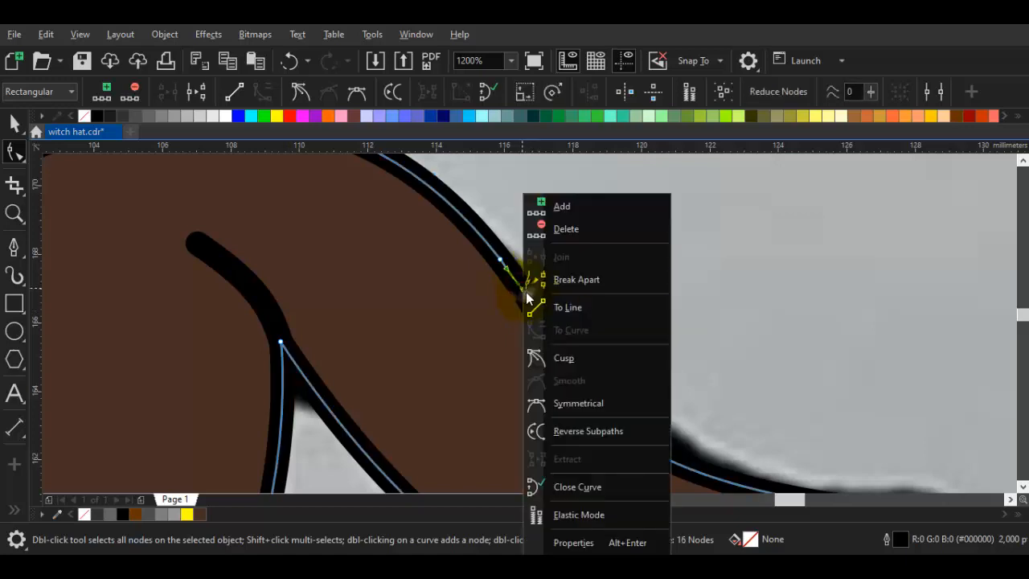
click(576, 280)
Delete the broken nodes on the drooping tip's outer edge to open a small gap in the outline
scroll(551, 272, up, 2)
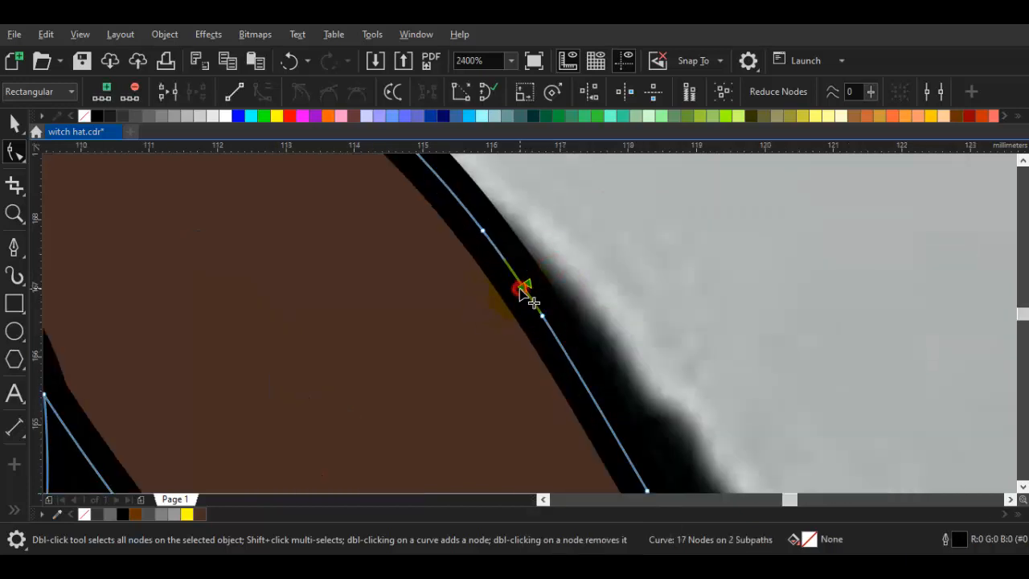
key(Delete)
scroll(552, 328, down, 2)
key(space)
key(Escape)
scroll(561, 347, up, 1)
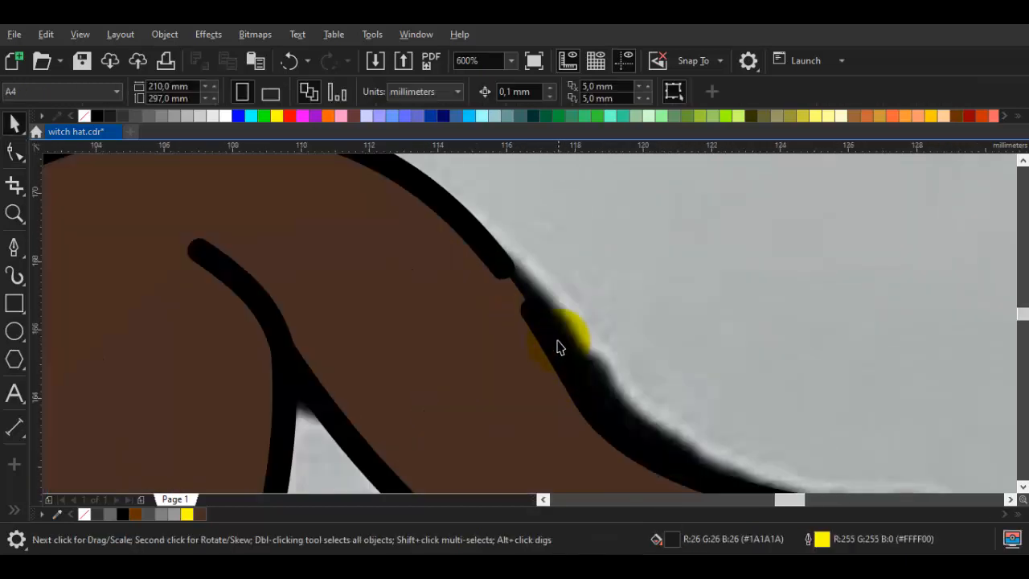
Add a node to the tip's outline just below the new gap and break the curve apart there
click(558, 358)
key(space)
click(558, 358)
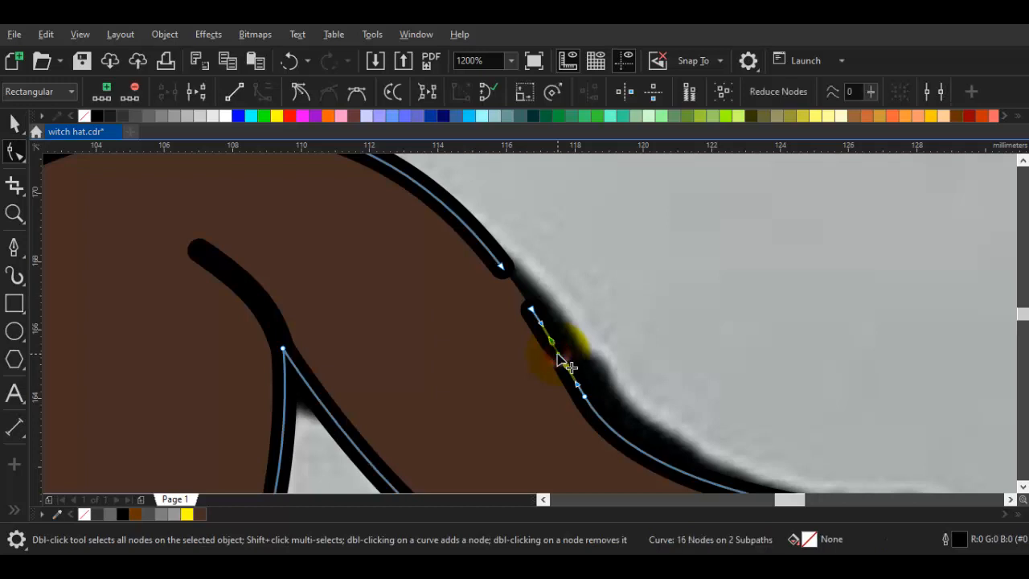
right_click(560, 359)
click(609, 277)
scroll(587, 336, up, 1)
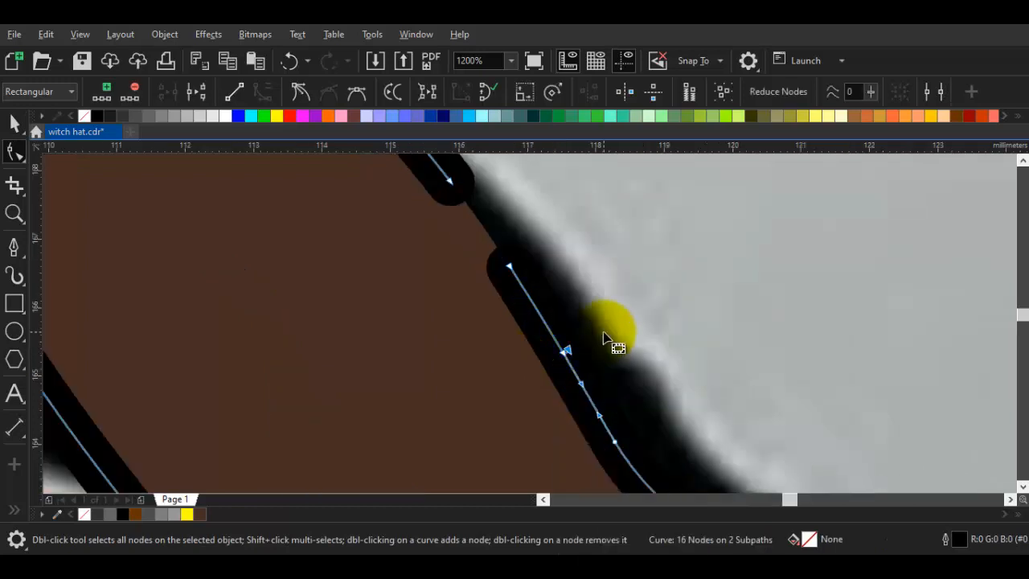
Try deleting the broken nodes below the tip's gap, and undo the deletion
click(605, 331)
click(569, 352)
key(Delete)
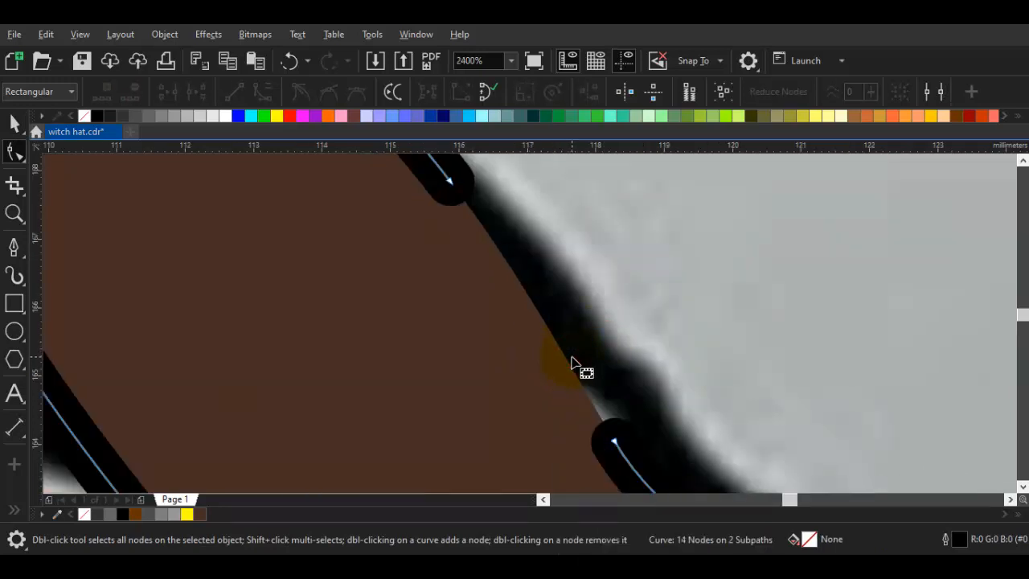
key(ctrl+z)
Add a node above the second break, delete the broken nodes to leave a short dash, and adjust its lower end
click(544, 321)
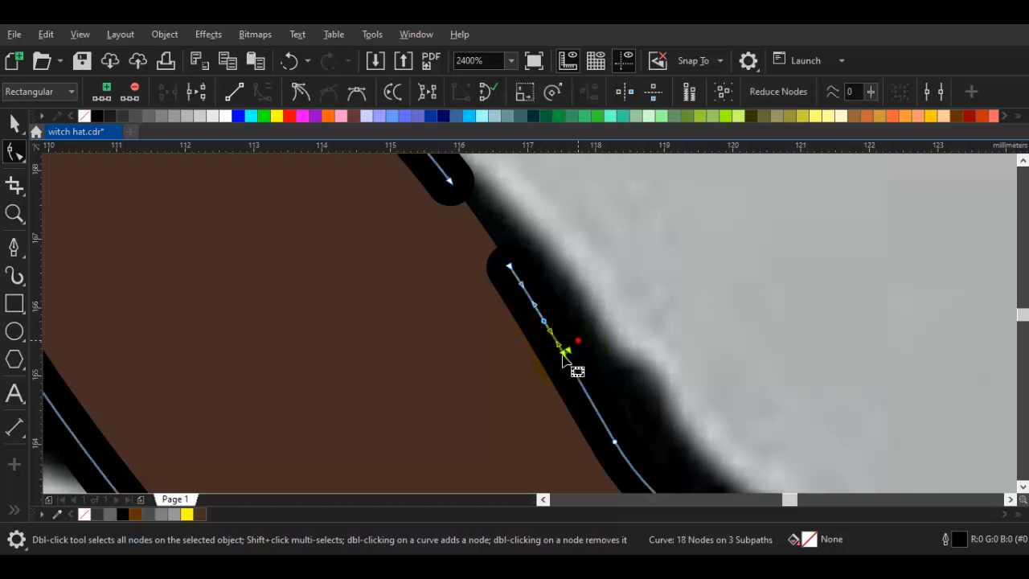
key(Delete)
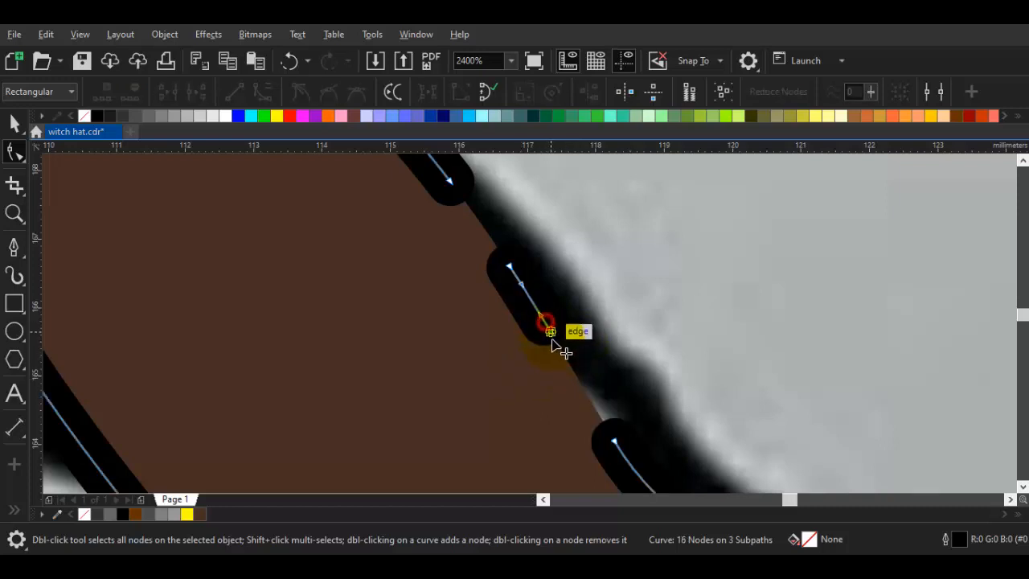
drag(553, 342, 562, 352)
scroll(594, 374, down, 4)
key(Escape)
key(space)
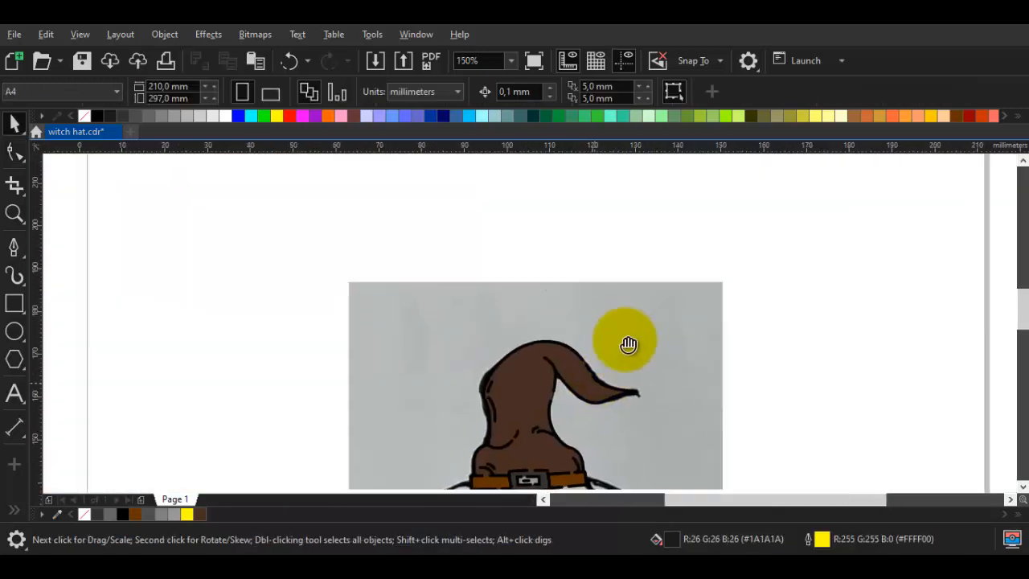
Move the sketch bitmap out from behind the traced hat to an empty area on its left
drag(627, 343, 682, 240)
drag(751, 241, 364, 249)
click(735, 340)
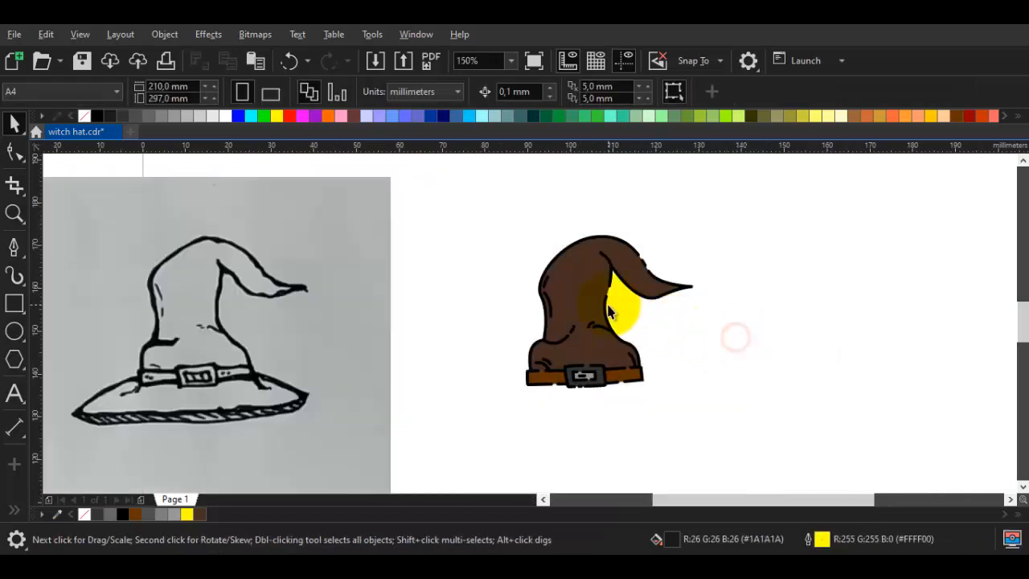
Undo the last move of the sketch bitmap
key(ctrl+z)
scroll(684, 302, up, 2)
drag(366, 353, 693, 349)
key(Escape)
key(space)
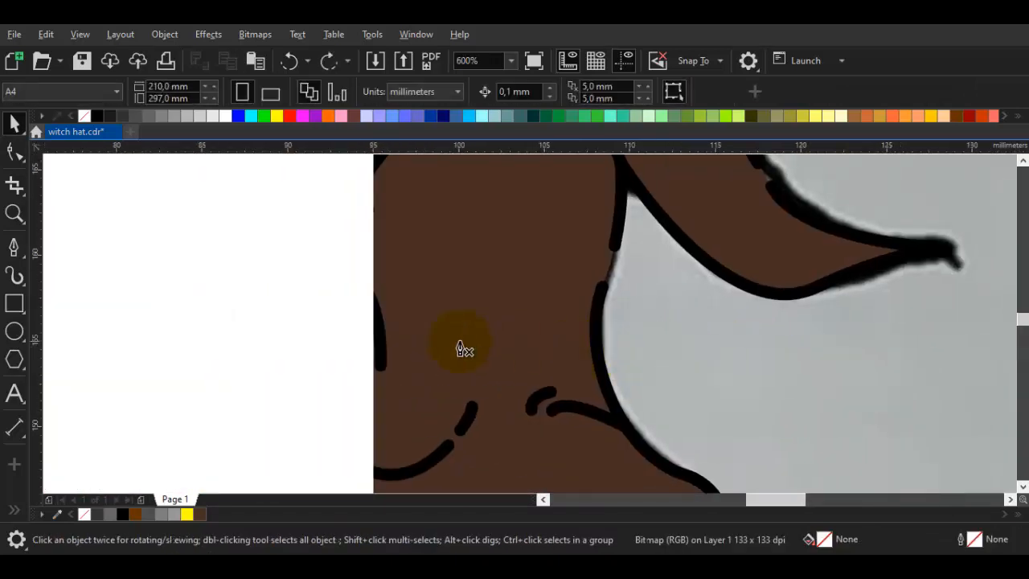
Select the cone's outline and add nodes close together on its lower left side for node editing
scroll(455, 346, down, 1)
scroll(413, 382, up, 1)
drag(392, 398, 606, 254)
key(space)
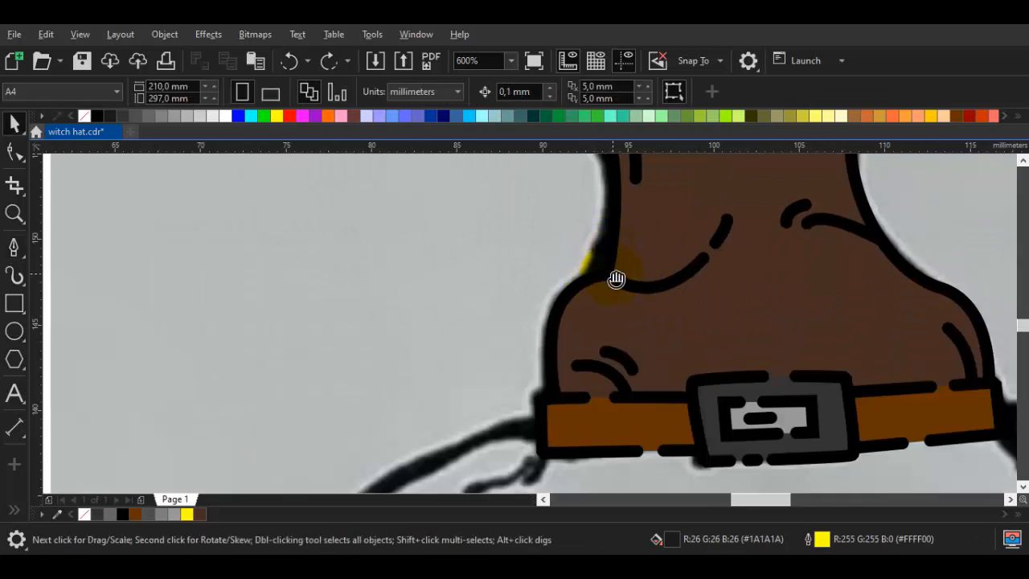
drag(616, 200, 576, 309)
scroll(568, 267, up, 1)
click(569, 269)
key(F10)
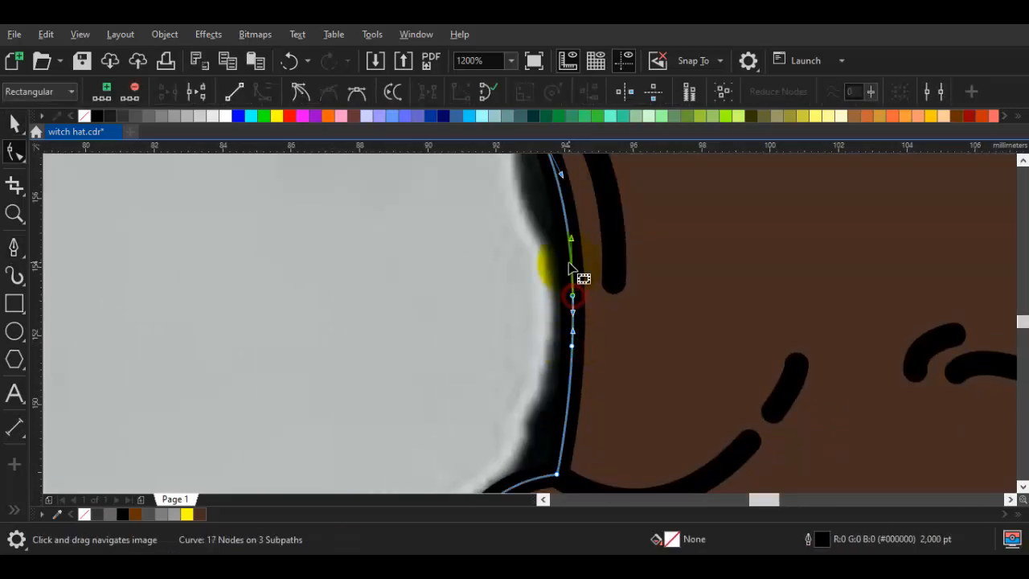
click(573, 259)
click(571, 259)
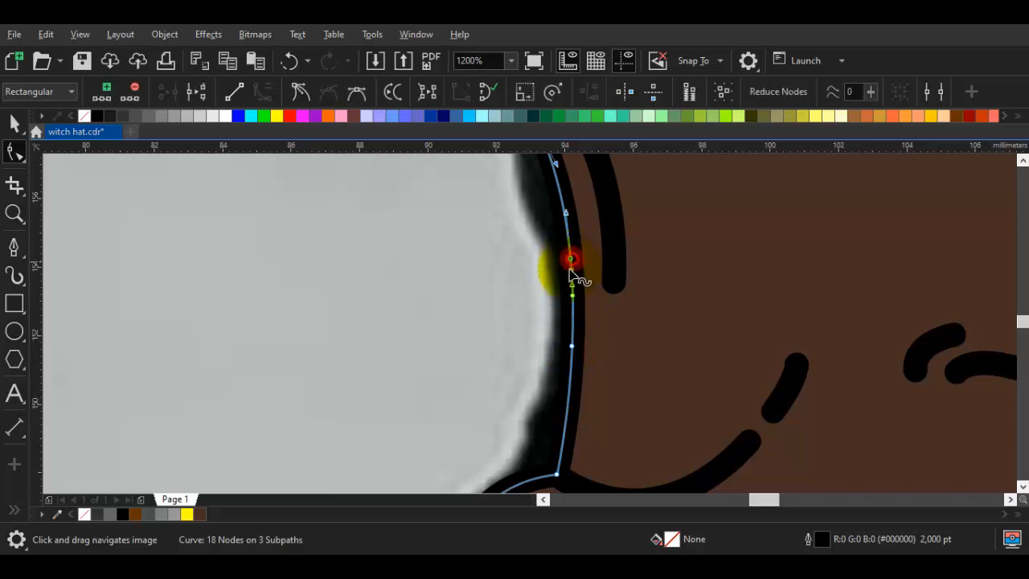
Break the cone's left outline apart at the new nodes and delete the broken segment to open a small gap
right_click(574, 296)
click(649, 281)
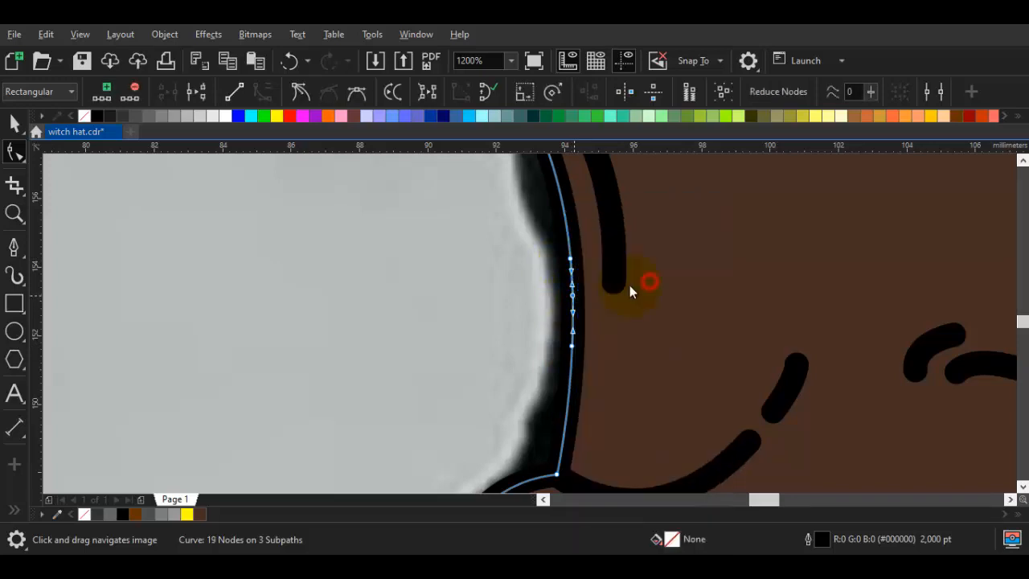
drag(572, 295, 550, 288)
click(576, 300)
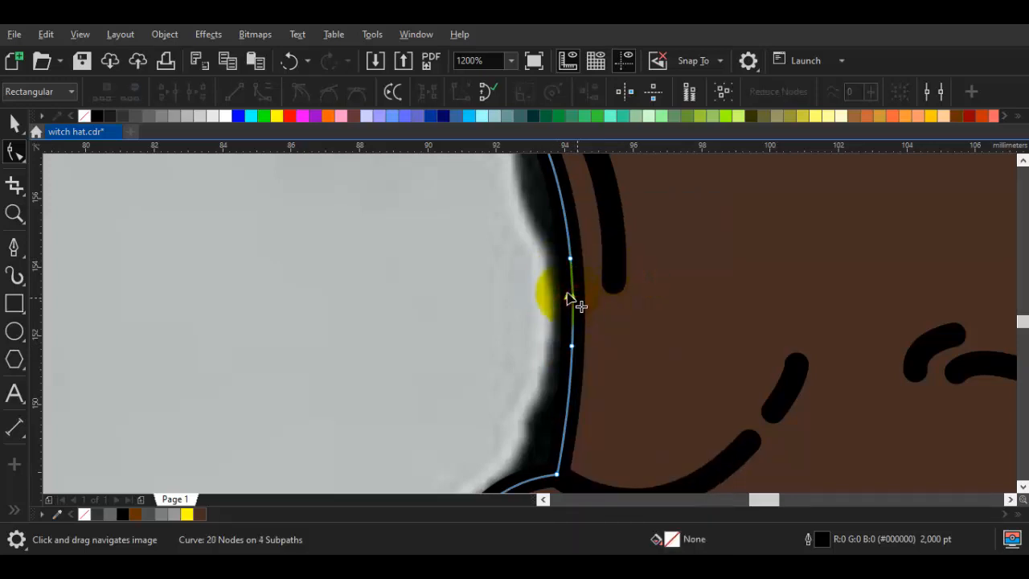
key(Delete)
Move the sketch bitmap away to the right of the traced hat to check the outline, and undo the move
scroll(586, 319, down, 3)
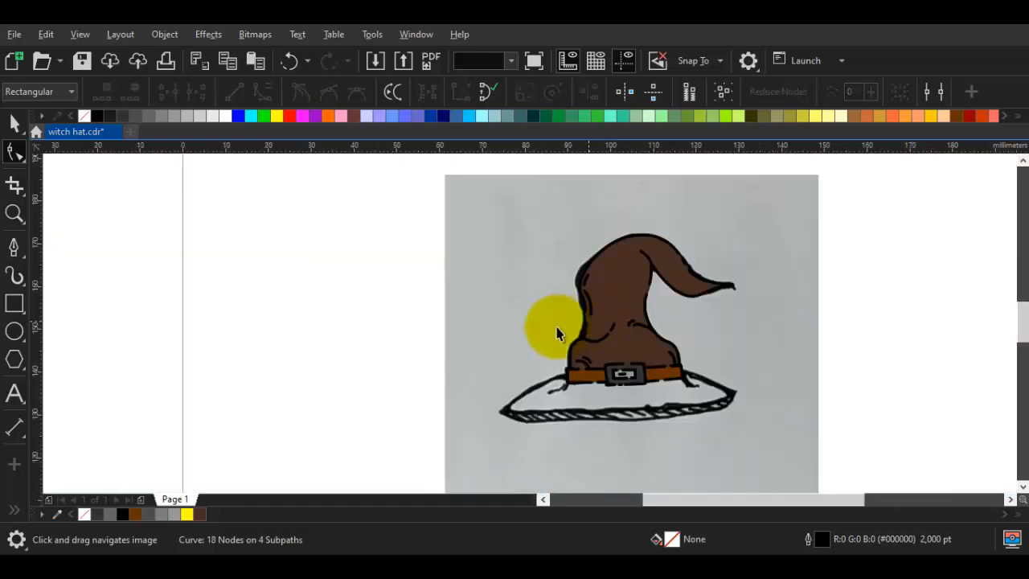
key(space)
drag(533, 327, 852, 344)
scroll(602, 241, up, 2)
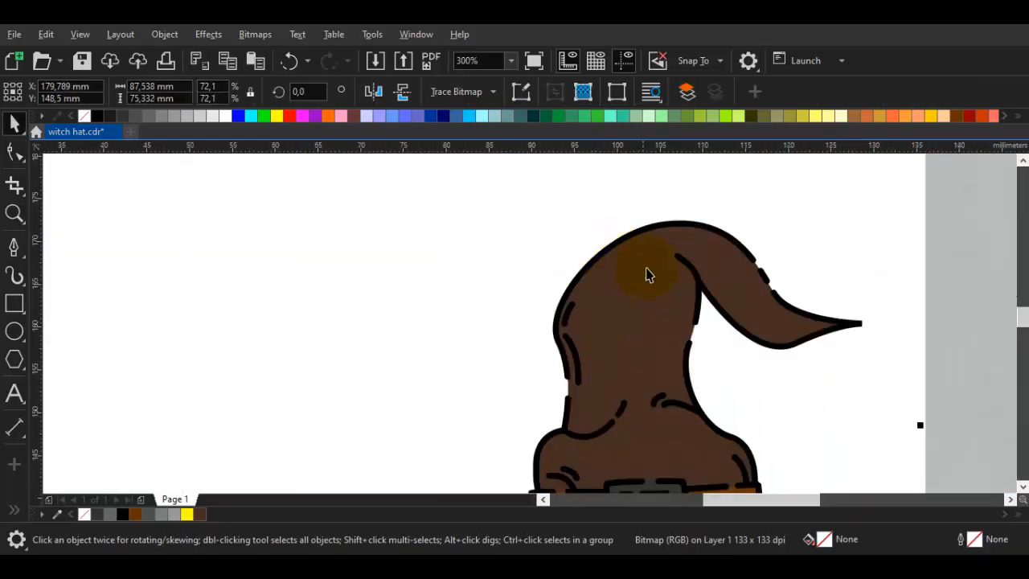
key(ctrl+z)
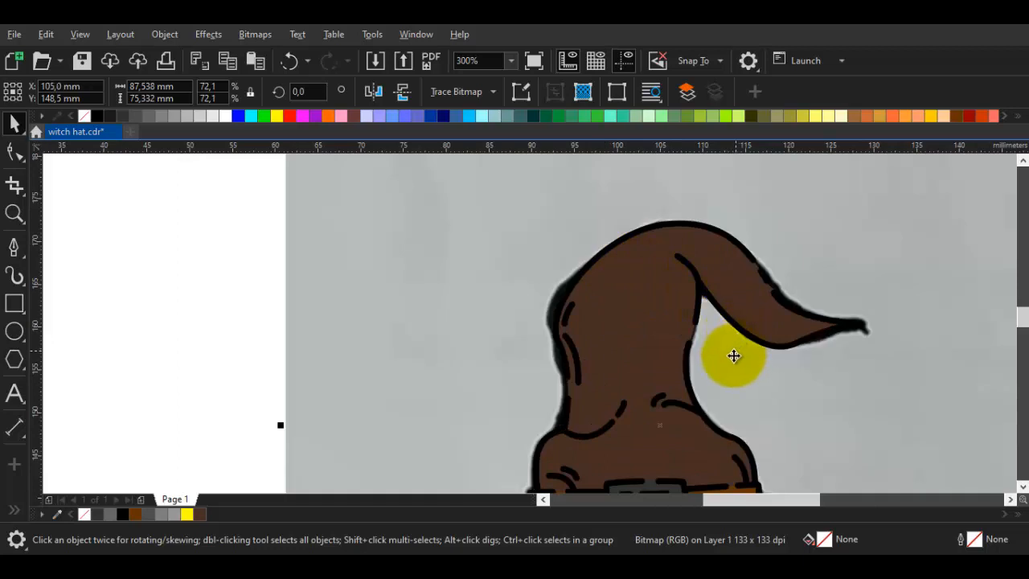
key(Escape)
scroll(731, 369, down, 1)
drag(726, 368, 644, 270)
key(space)
scroll(608, 351, up, 1)
key(space)
scroll(629, 359, down, 1)
scroll(644, 273, up, 2)
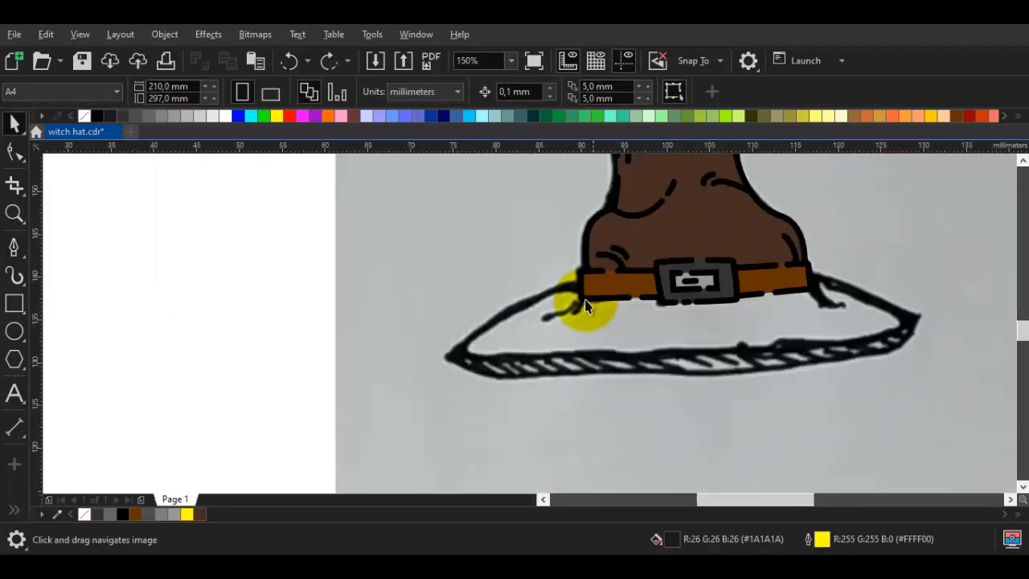
Select all the traced cone, belt and buckle pieces and group them
key(space)
scroll(603, 281, down, 3)
key(space)
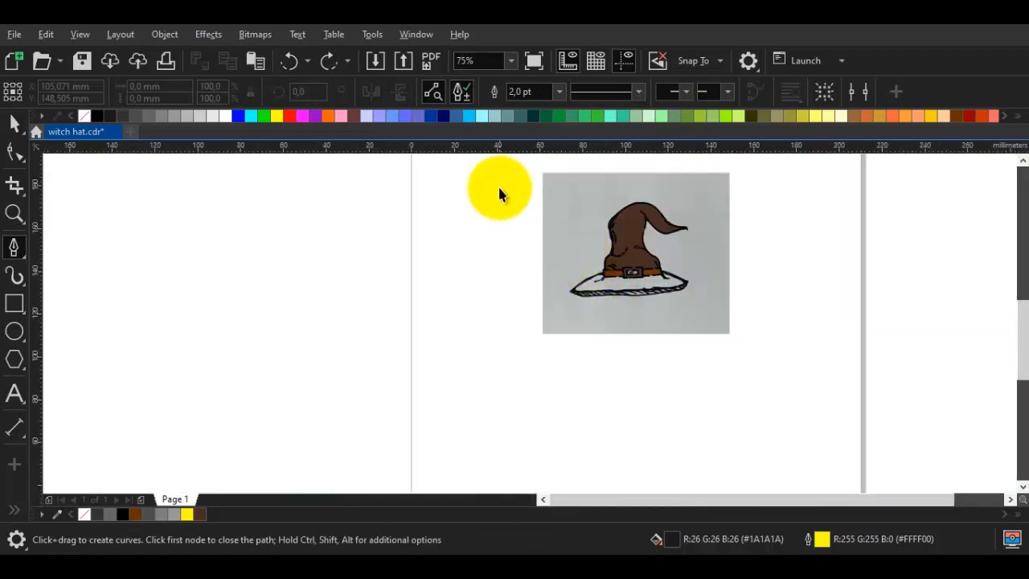
drag(499, 187, 743, 304)
right_click(615, 235)
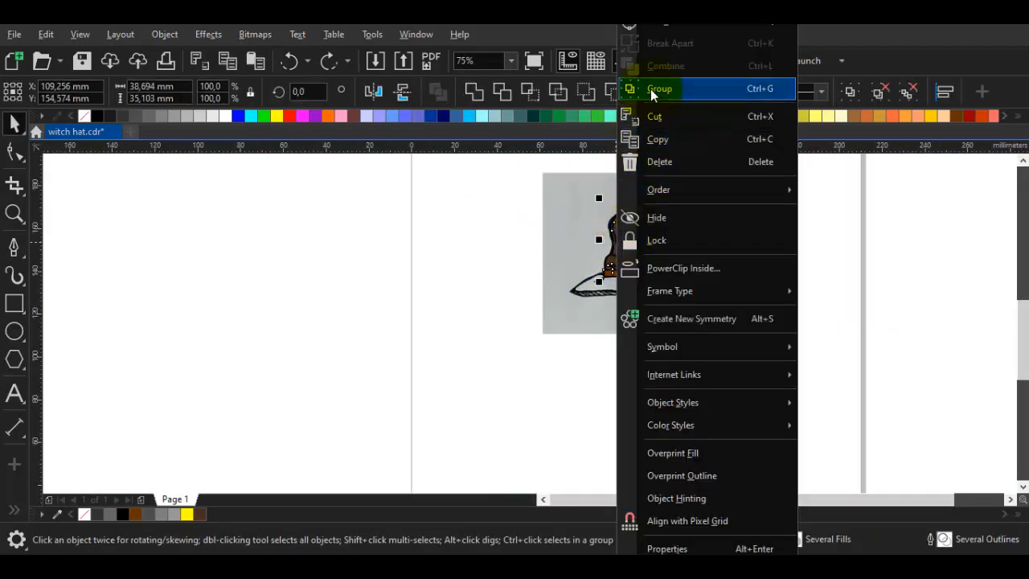
click(652, 86)
Lighten the cone's brown to #4D3B33 and apply it as the cone's fill
scroll(666, 189, up, 1)
key(i)
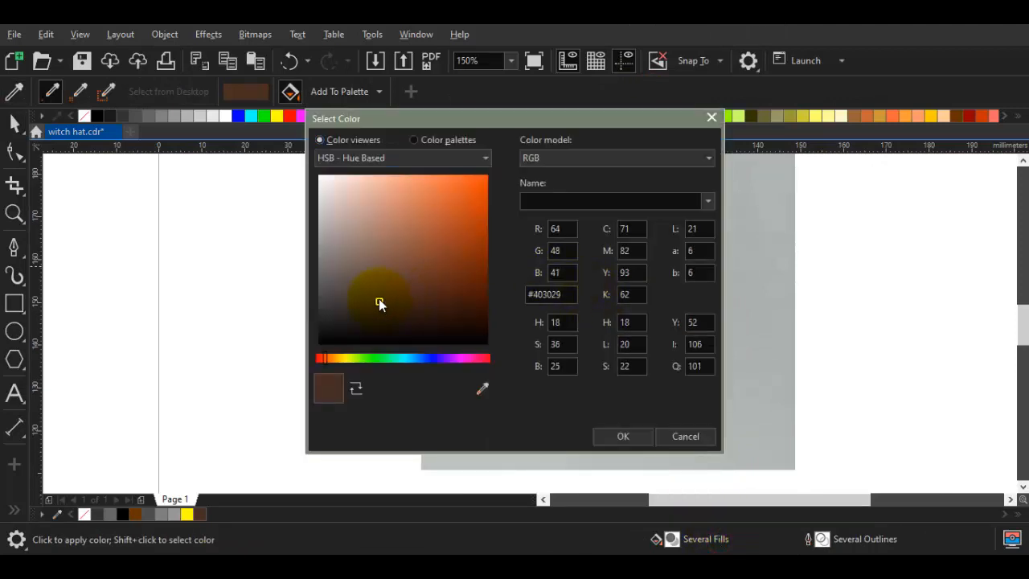
click(619, 434)
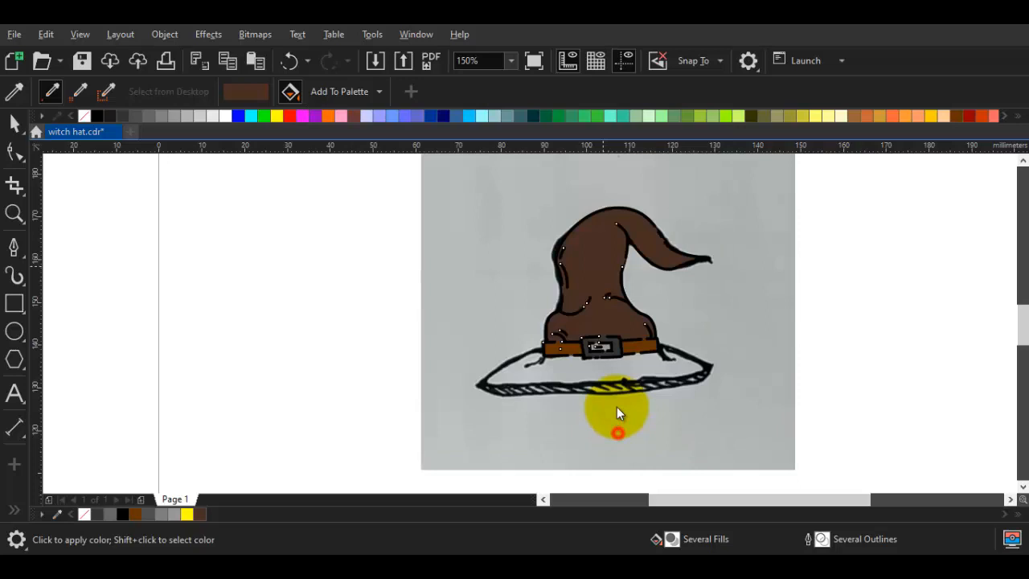
click(595, 279)
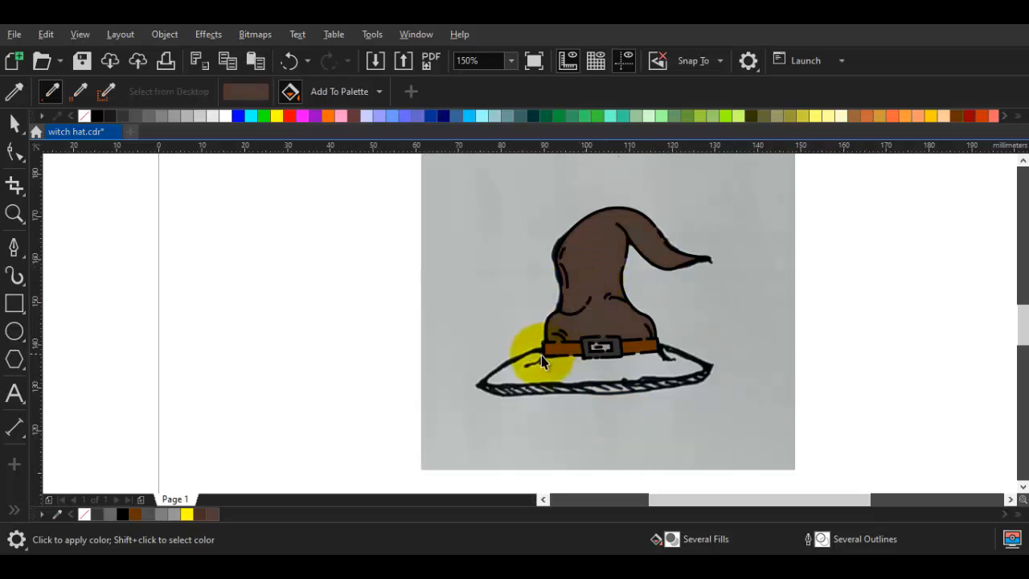
key(space)
Trace the brim's upper surface with the Pen tool as a closed curve about 52 mm wide and 9.4 mm high, running behind the belt
scroll(539, 355, up, 2)
key(p)
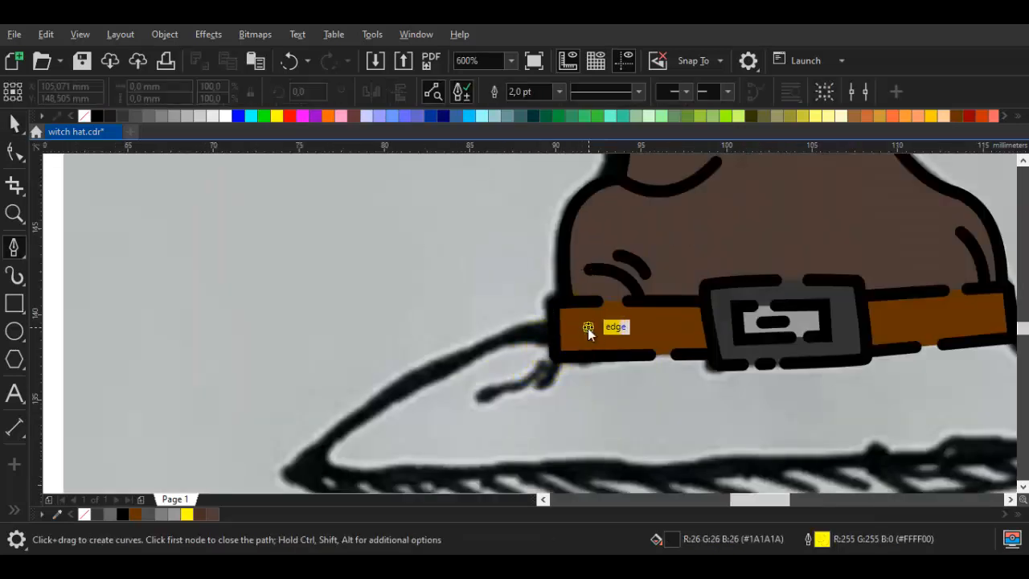
mouse_move(587, 328)
mouse_down()
mouse_move(640, 274)
mouse_move(573, 238)
mouse_up()
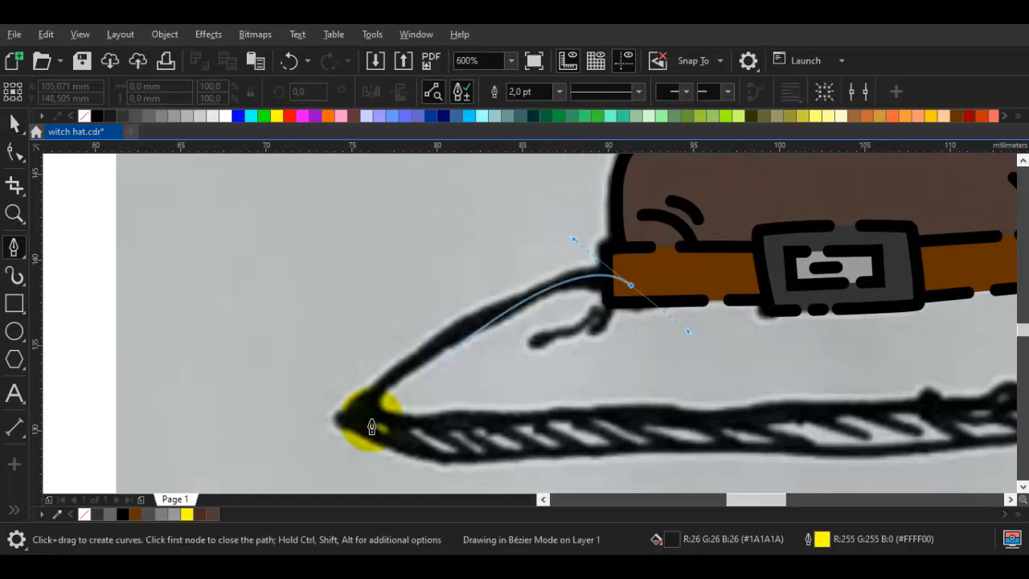
double_click(368, 420)
scroll(503, 422, down, 2)
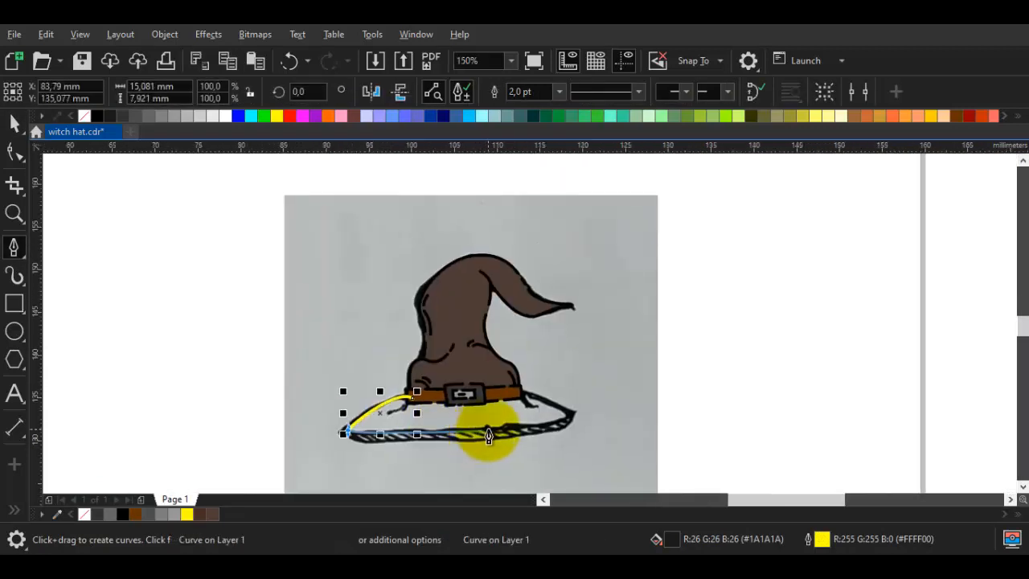
scroll(489, 435, up, 1)
mouse_move(650, 405)
mouse_down()
mouse_move(667, 395)
mouse_move(654, 386)
mouse_up()
scroll(466, 354, up, 1)
drag(533, 358, 428, 381)
click(208, 383)
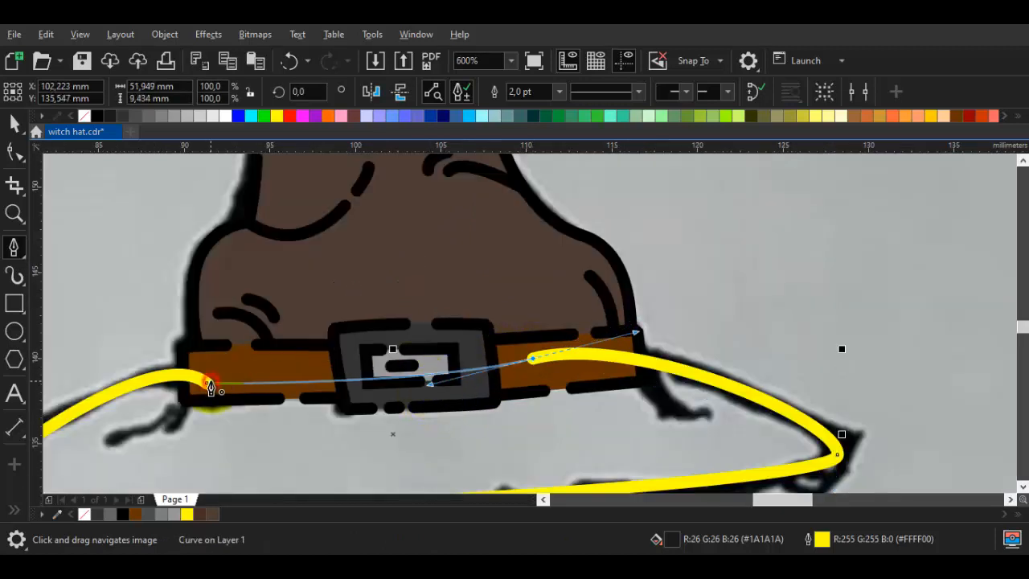
Reorder the brim shape to sit directly in front of the sketch bitmap, behind the hat group
right_click(251, 405)
mouse_move(358, 145)
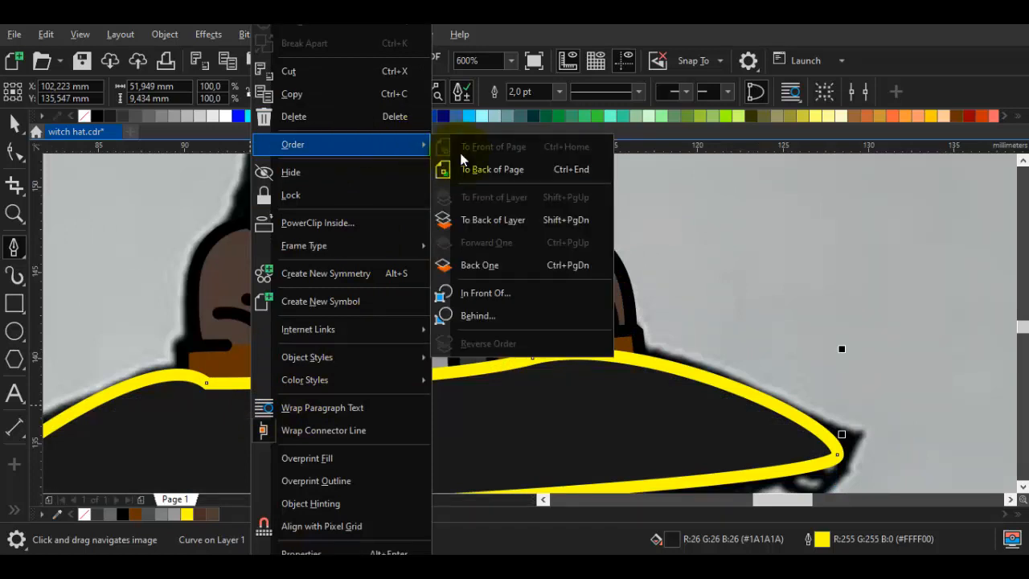
click(533, 290)
click(689, 289)
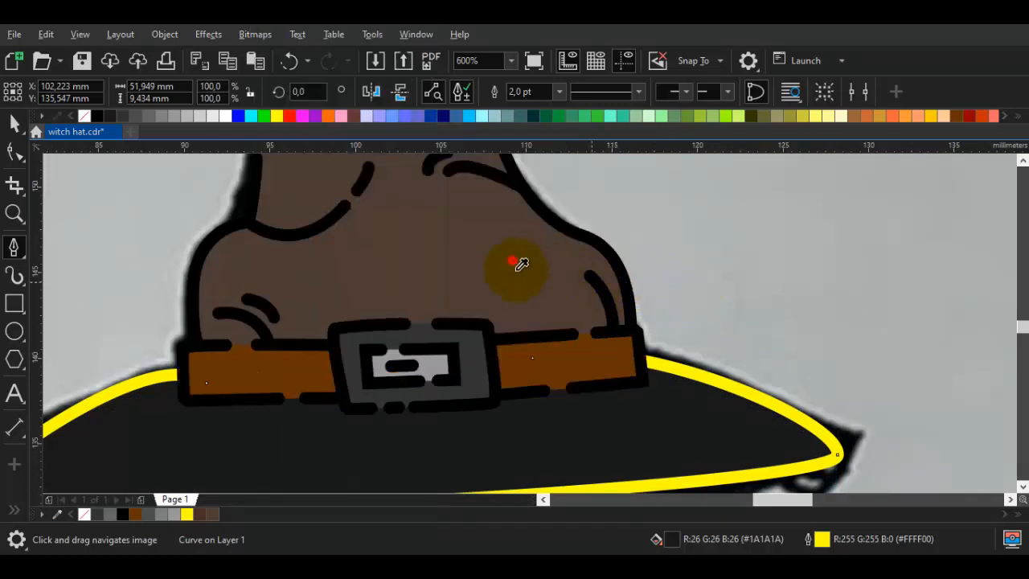
Sample the cone's brown #4D3B33 and apply it as the brim's fill
click(563, 330)
click(620, 414)
key(space)
scroll(621, 416, down, 1)
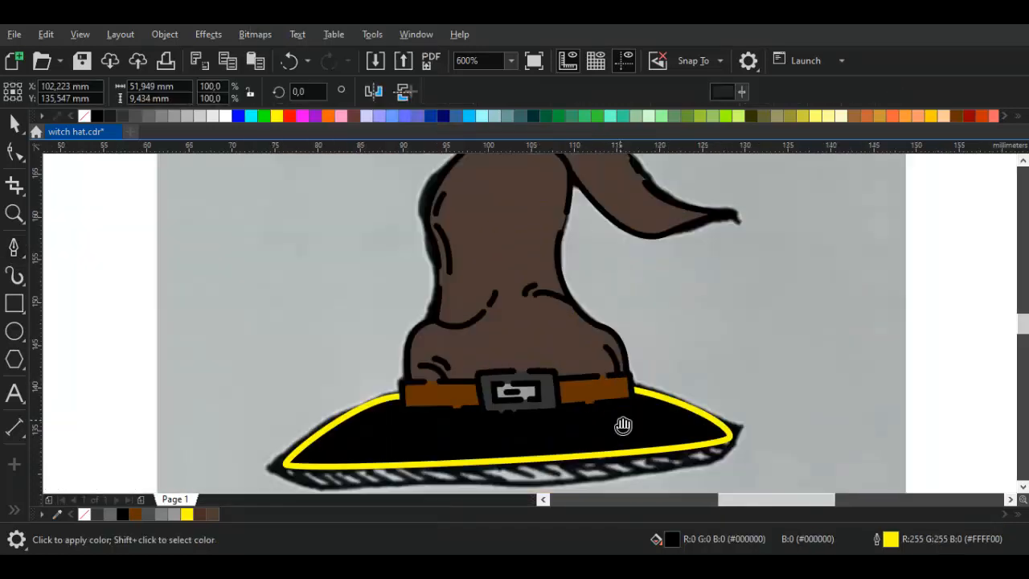
drag(622, 425, 652, 363)
click(600, 290)
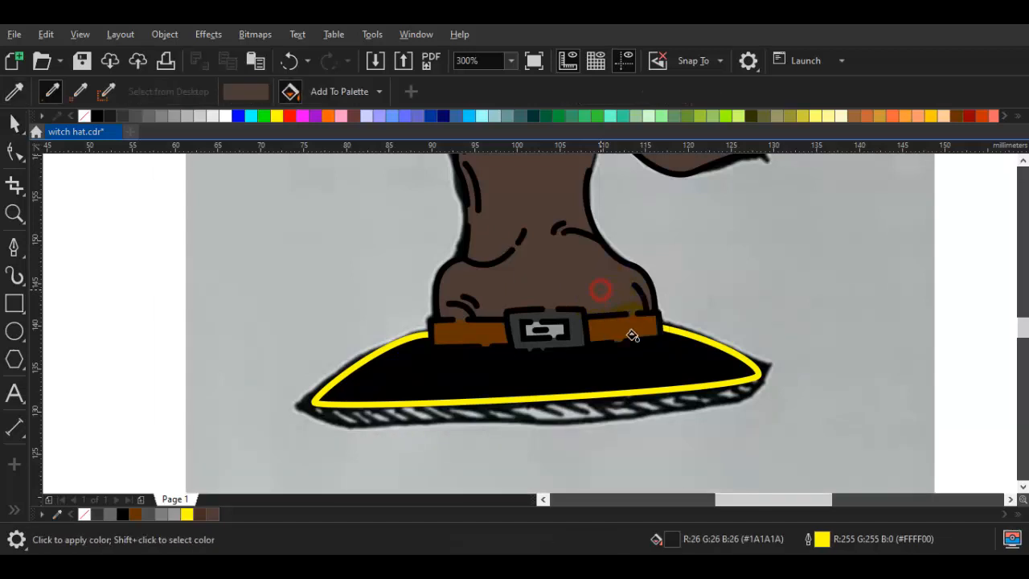
click(655, 374)
key(space)
scroll(354, 386, up, 1)
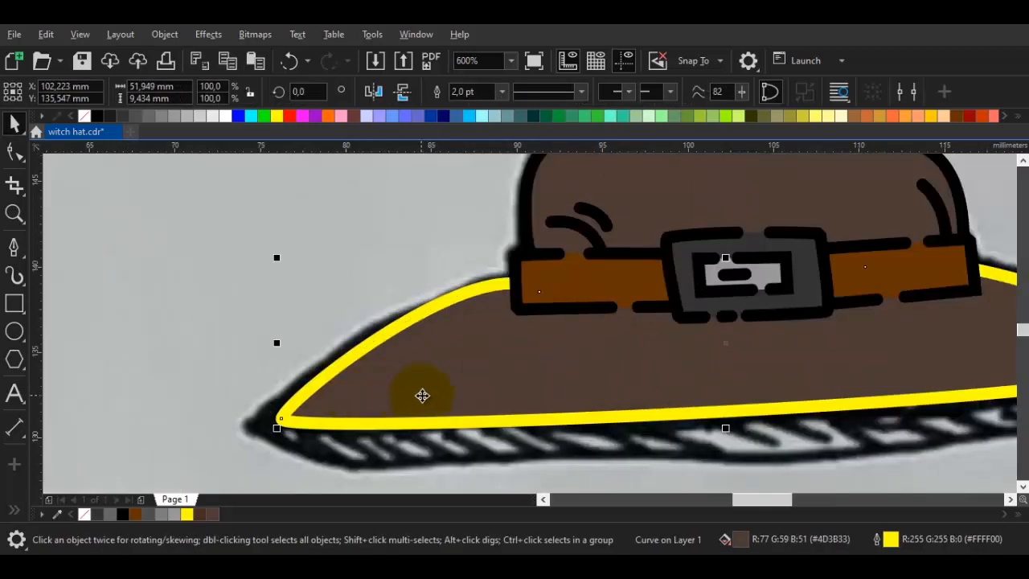
Copy the brim shape and paste a duplicate in place
scroll(422, 394, down, 1)
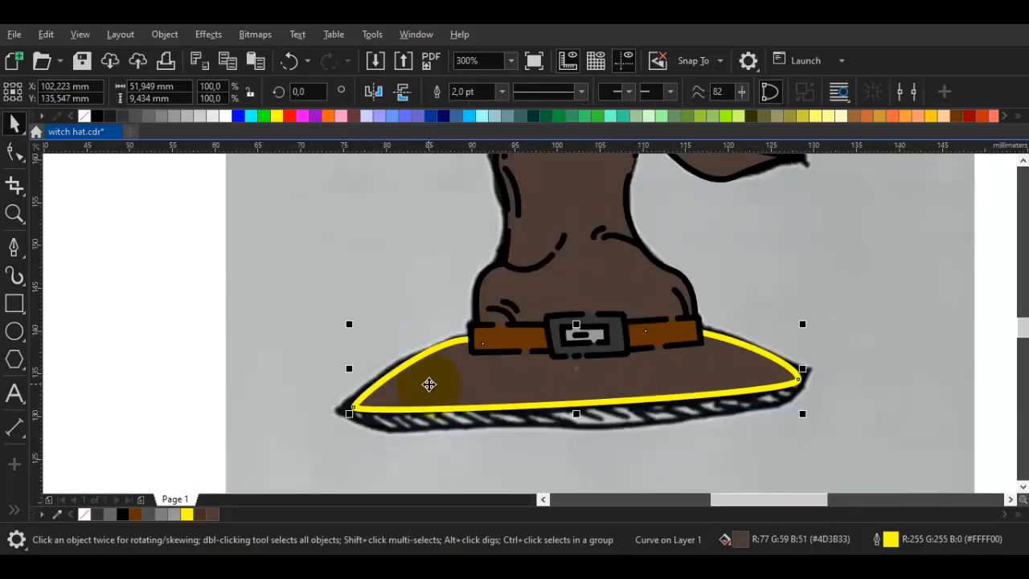
scroll(409, 385, up, 1)
right_click(409, 384)
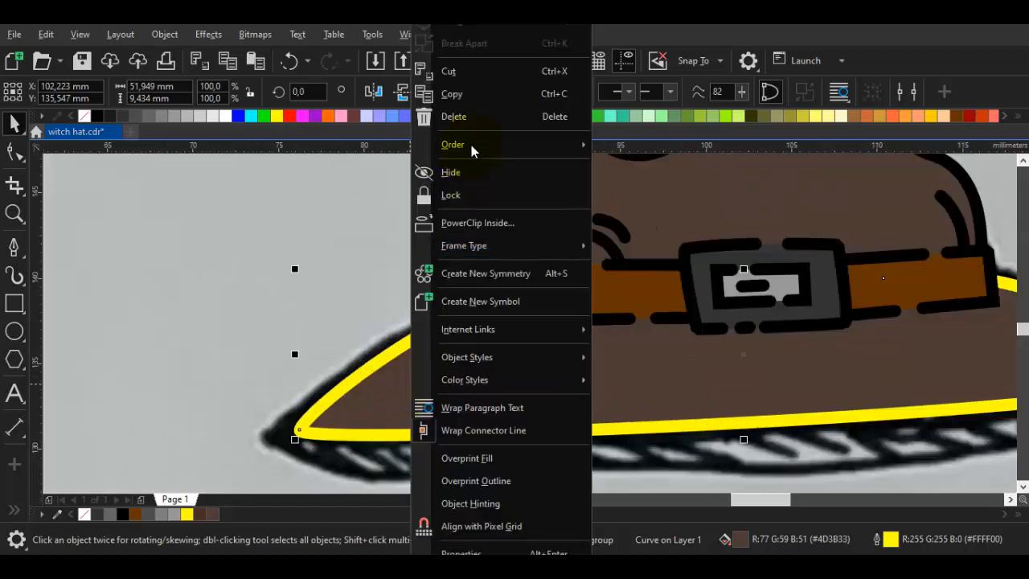
click(470, 99)
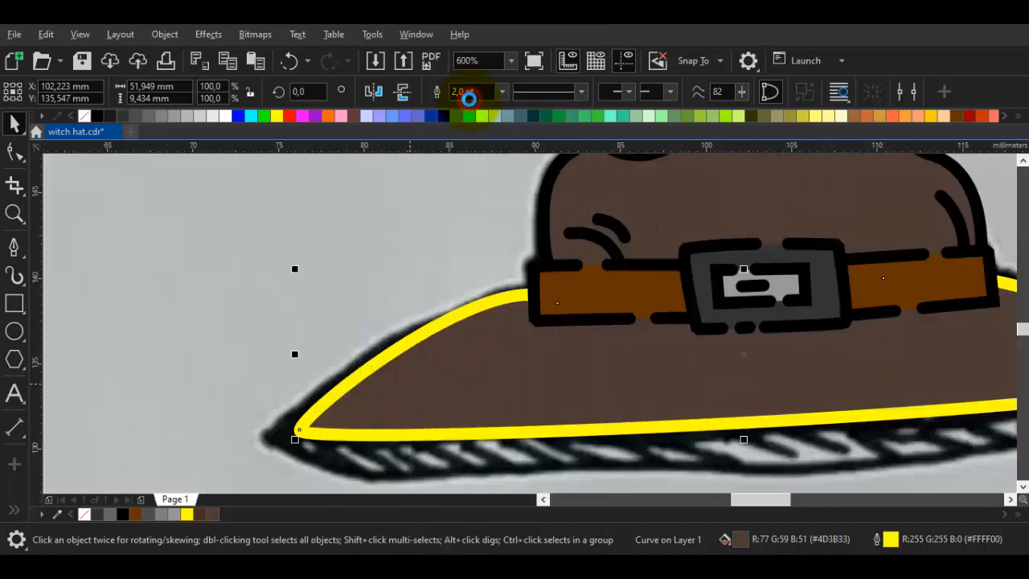
click(409, 268)
scroll(397, 264, down, 1)
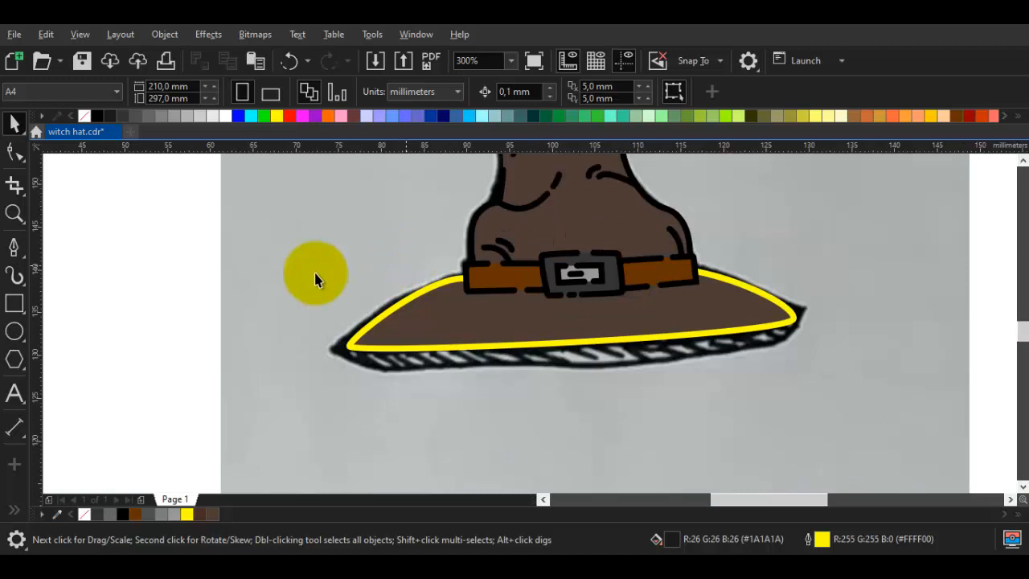
right_click(151, 218)
click(207, 365)
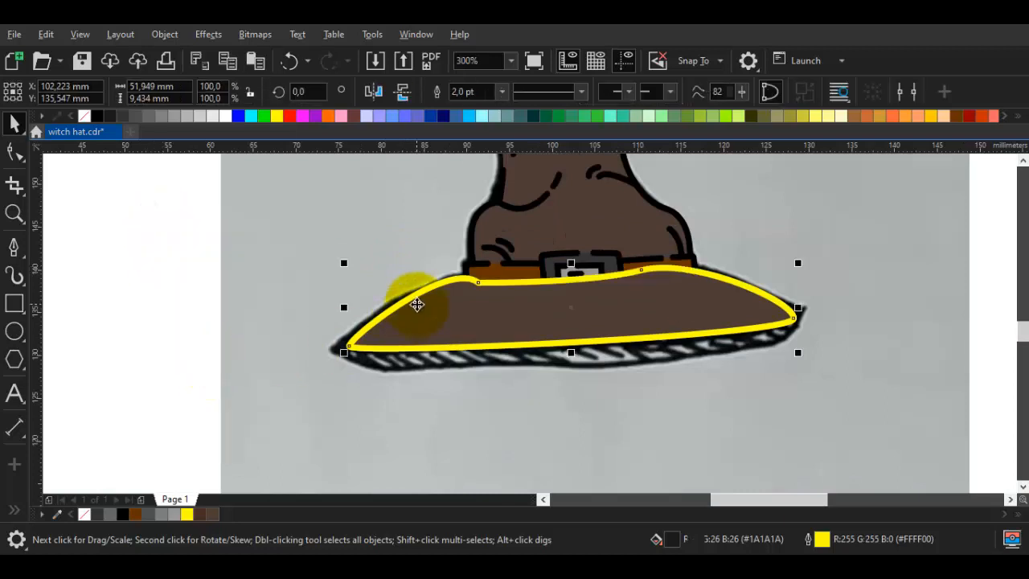
Remove the outline from the pasted brim copy and reorder it directly in front of the sketch bitmap
scroll(416, 304, up, 1)
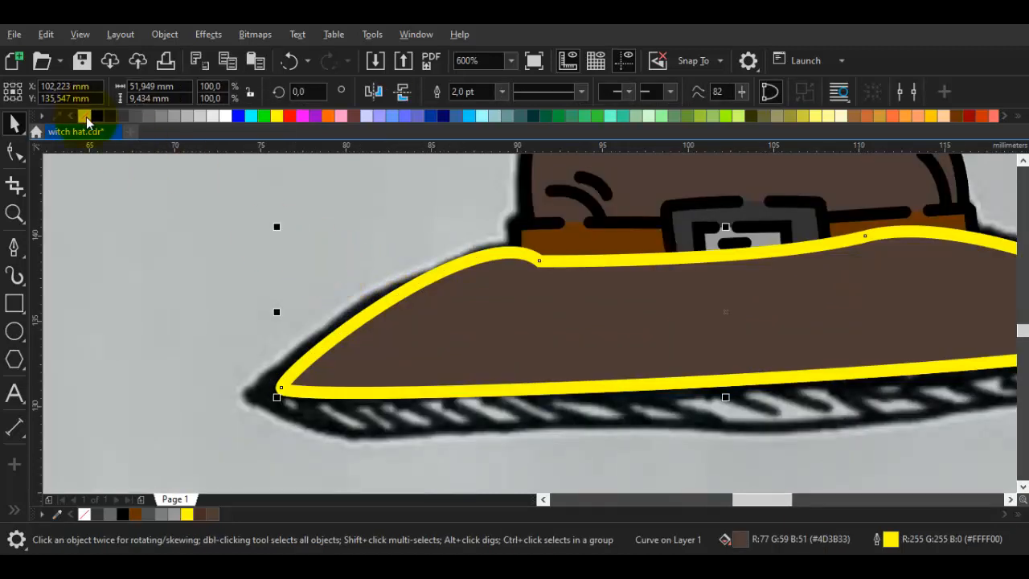
right_click(87, 120)
drag(414, 328, 441, 345)
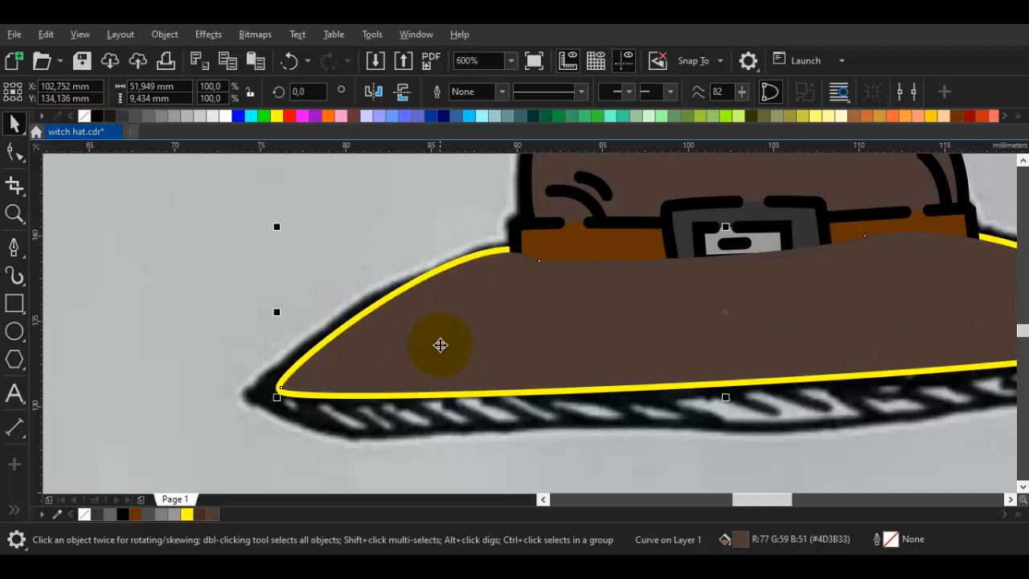
right_click(441, 345)
mouse_move(590, 146)
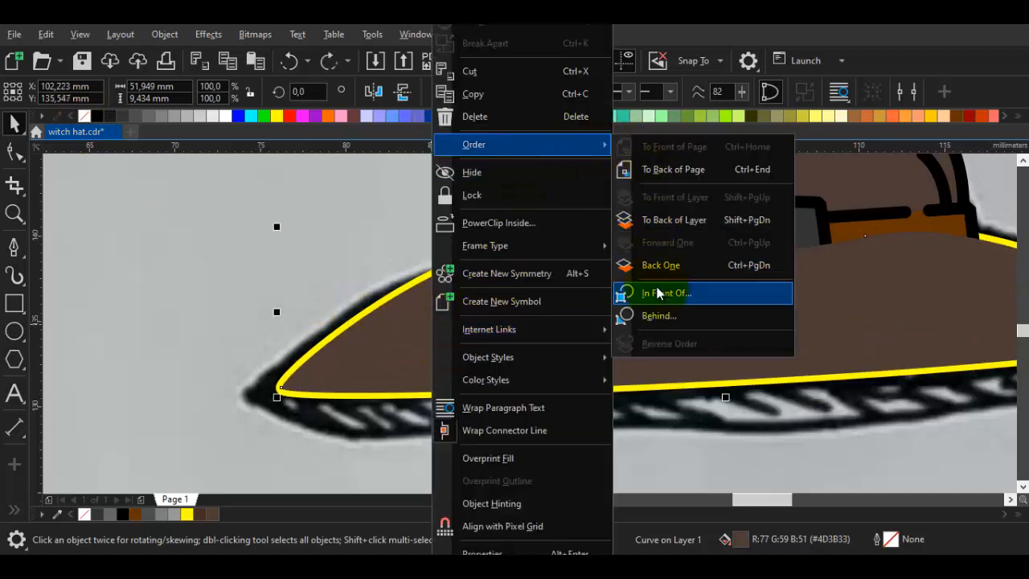
click(657, 293)
click(393, 239)
Sample black from the belt's outline, apply it to the brim's yellow outline, and select the outlined brim
click(465, 345)
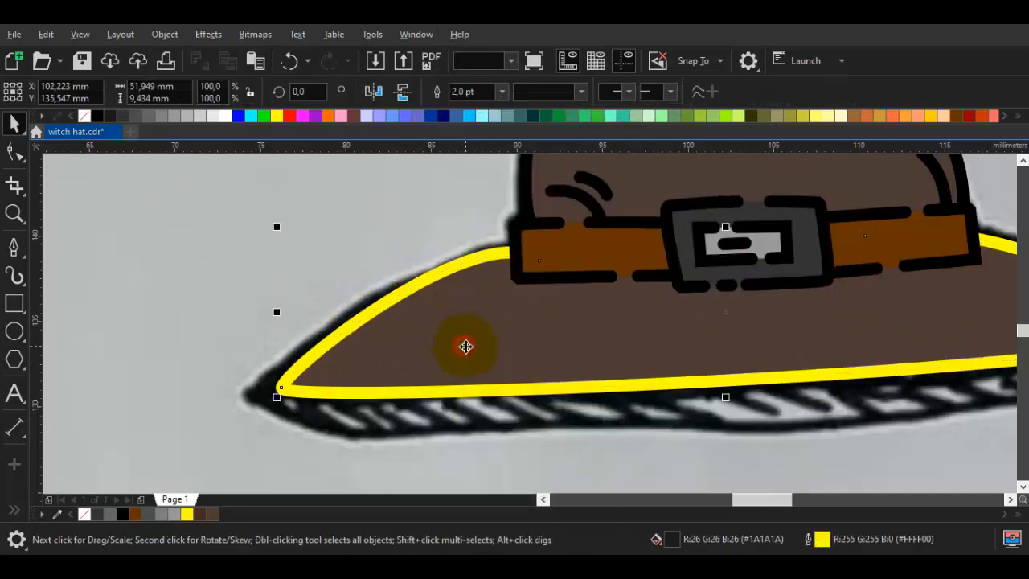
click(466, 346)
key(space)
scroll(521, 254, up, 1)
key(i)
click(514, 254)
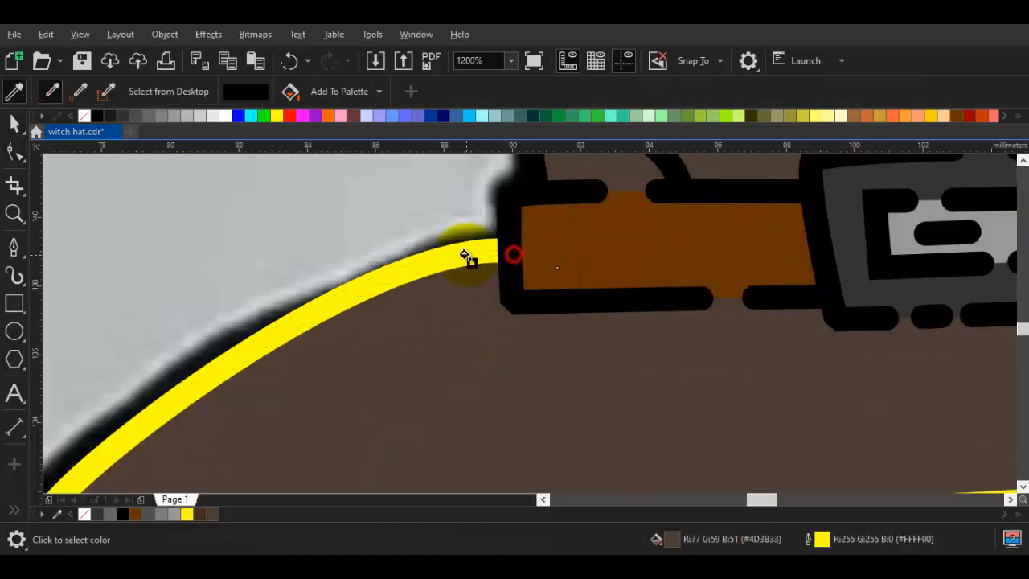
click(464, 255)
scroll(465, 255, down, 1)
key(space)
double_click(432, 294)
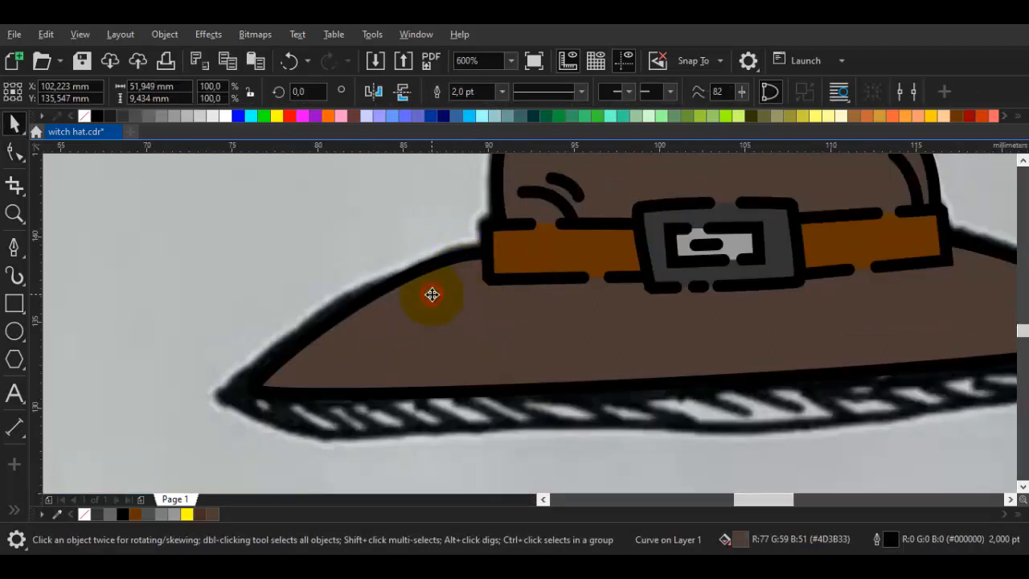
Open a gap in the brim's upper-left outline by adding nodes, breaking the curve apart and deleting the segment between them
double_click(358, 306)
scroll(358, 307, up, 1)
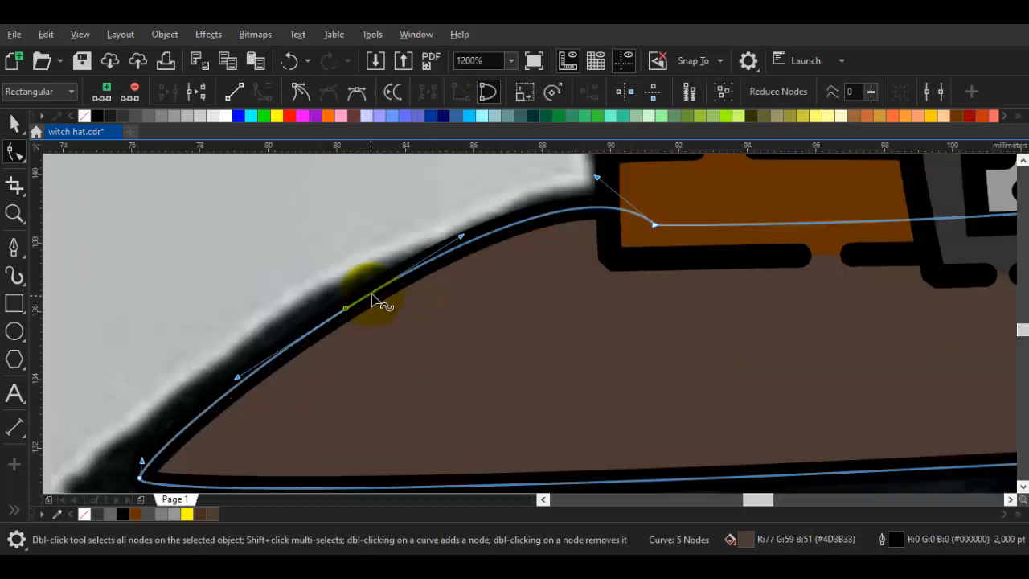
double_click(435, 257)
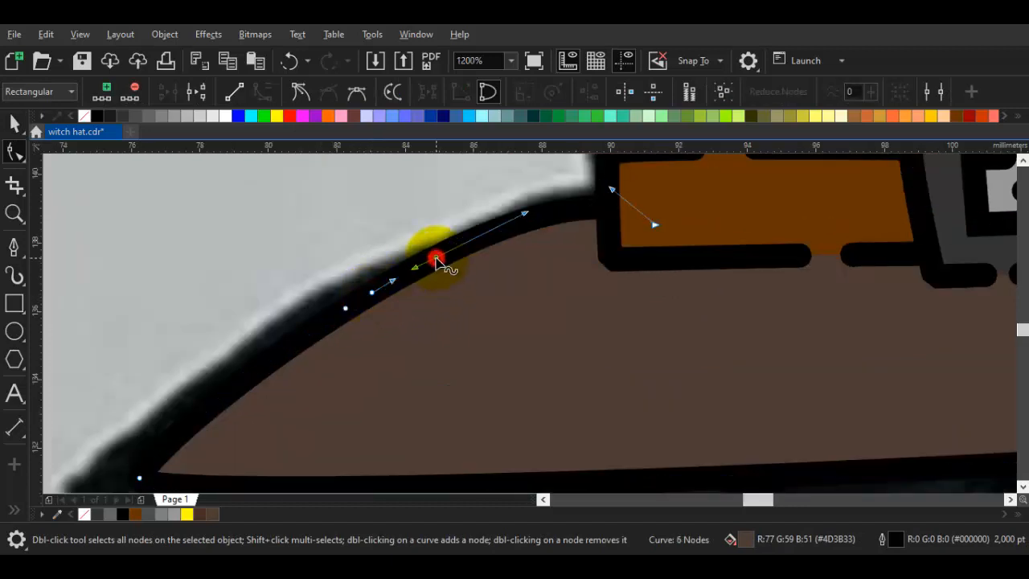
click(371, 293)
right_click(372, 295)
click(408, 279)
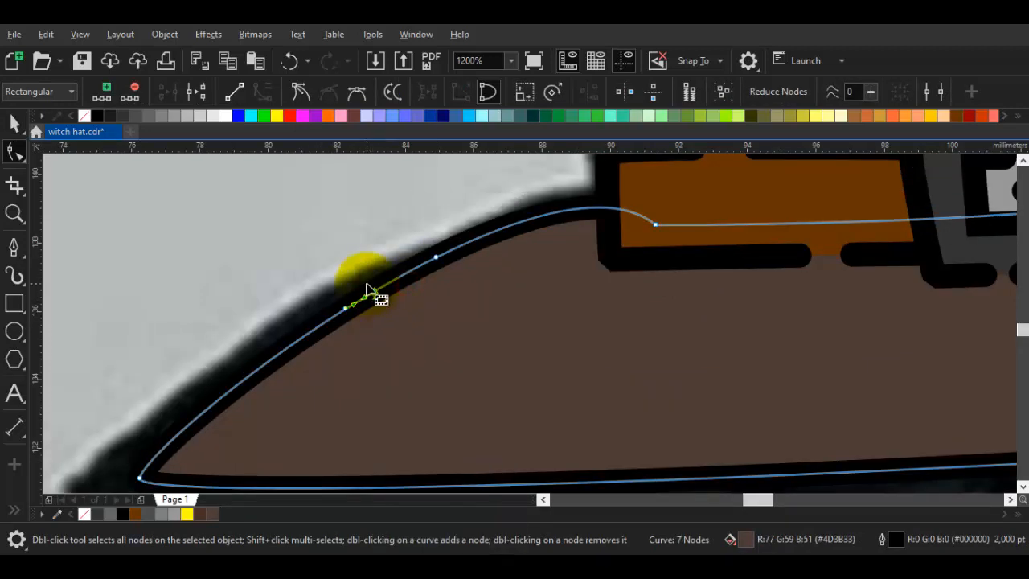
double_click(372, 291)
scroll(380, 314, down, 1)
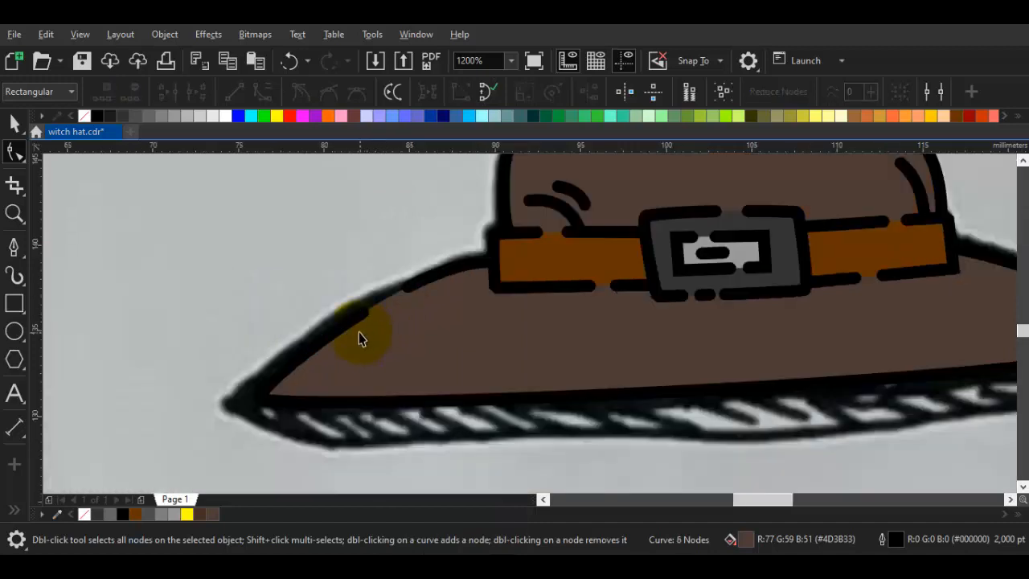
key(space)
key(Escape)
Cut a second gap lower on the brim's left outline, leaving a short dash between the two openings
scroll(351, 315, up, 1)
click(350, 314)
key(F10)
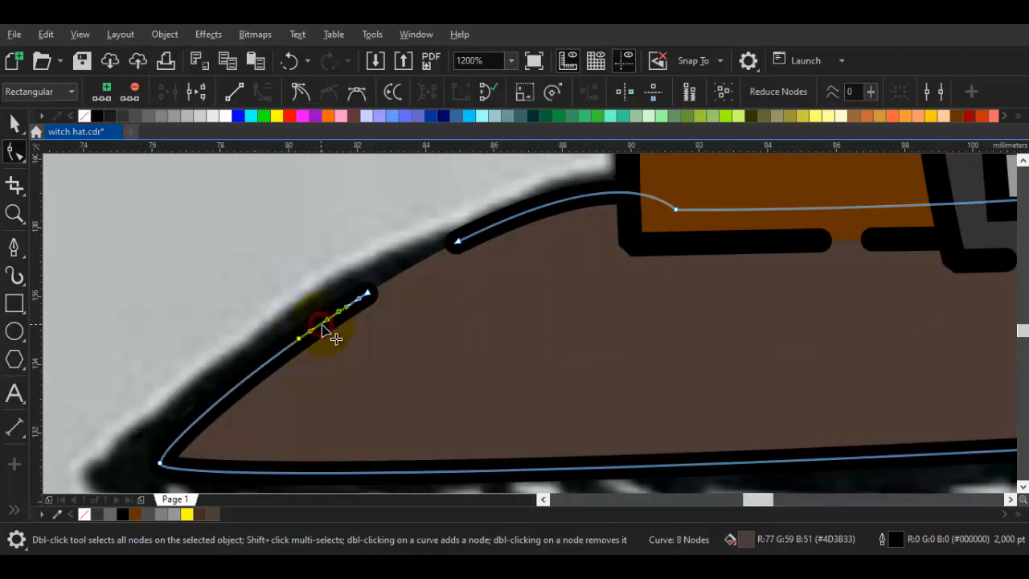
click(323, 324)
double_click(323, 325)
right_click(326, 318)
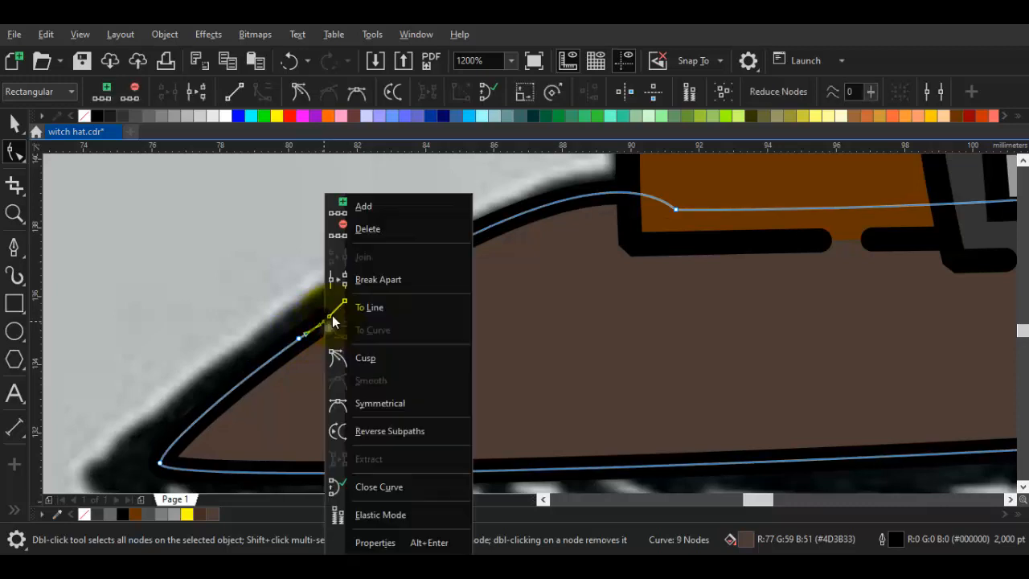
click(369, 276)
scroll(291, 318, up, 3)
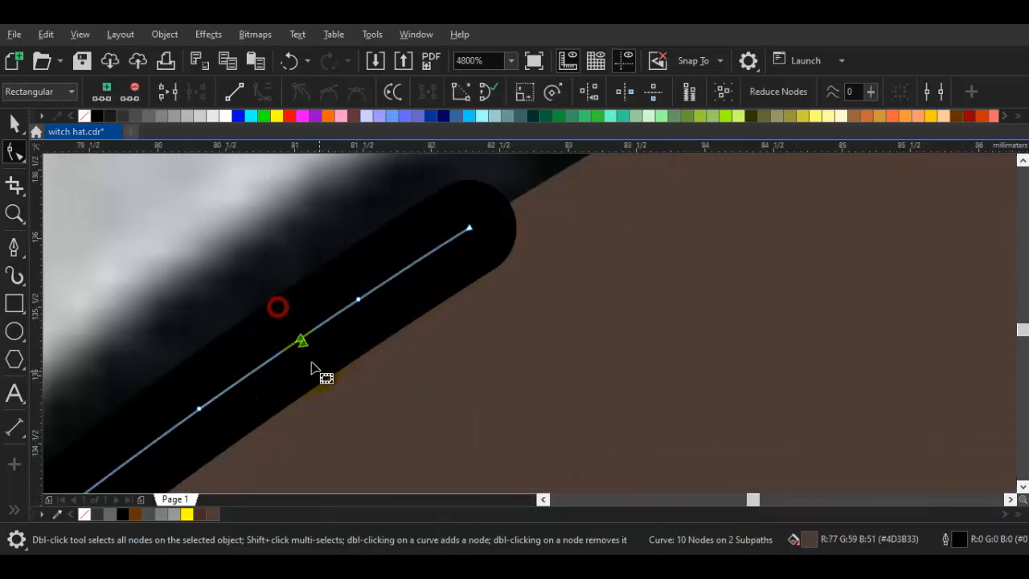
key(Delete)
scroll(361, 362, down, 5)
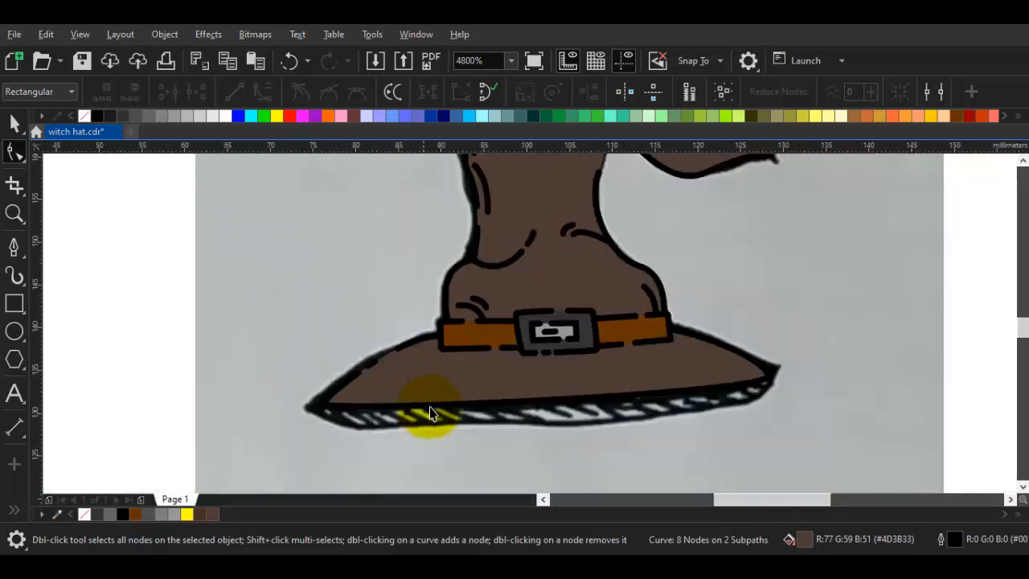
scroll(430, 407, up, 1)
key(space)
key(Escape)
Add nodes to the brim's upper-right outline, break the curve apart between them and delete that portion to leave a gap
drag(429, 405, 281, 405)
click(299, 391)
scroll(869, 316, up, 2)
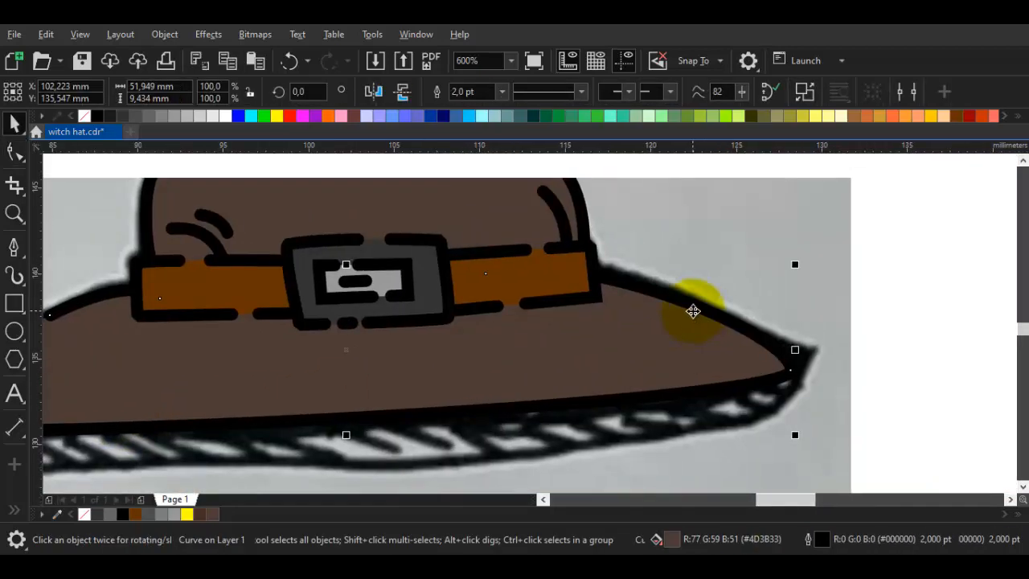
key(F10)
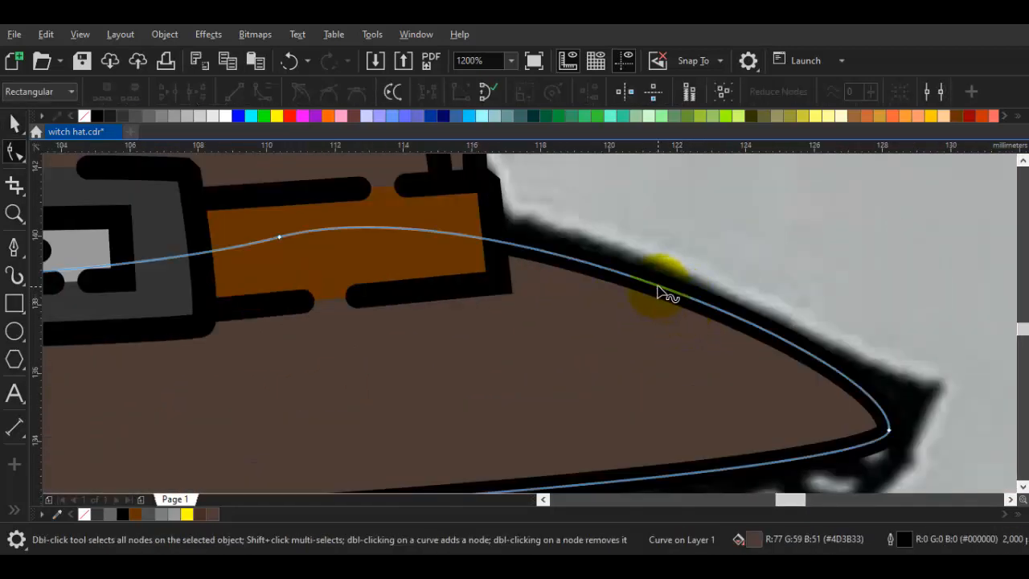
double_click(658, 286)
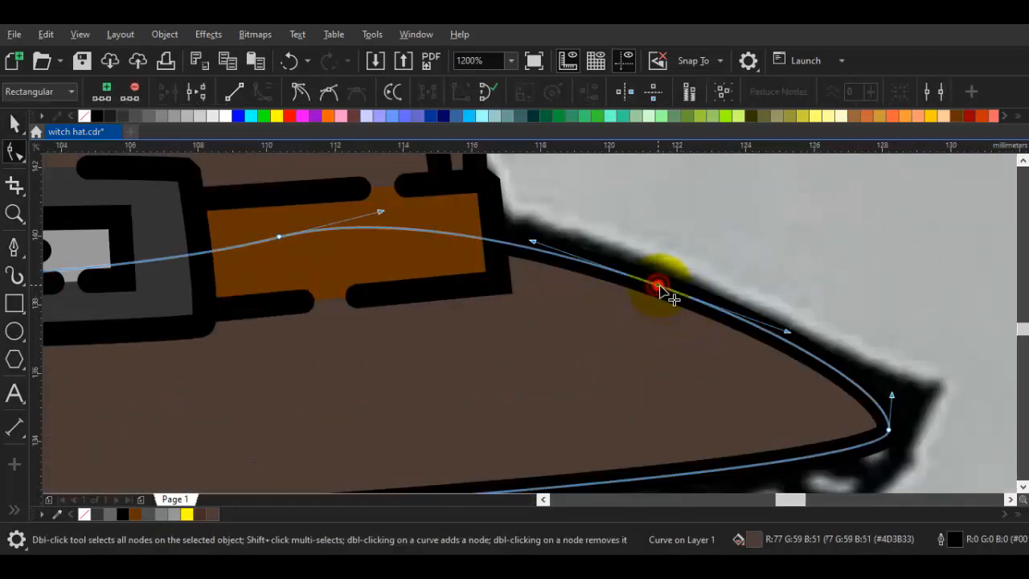
double_click(729, 316)
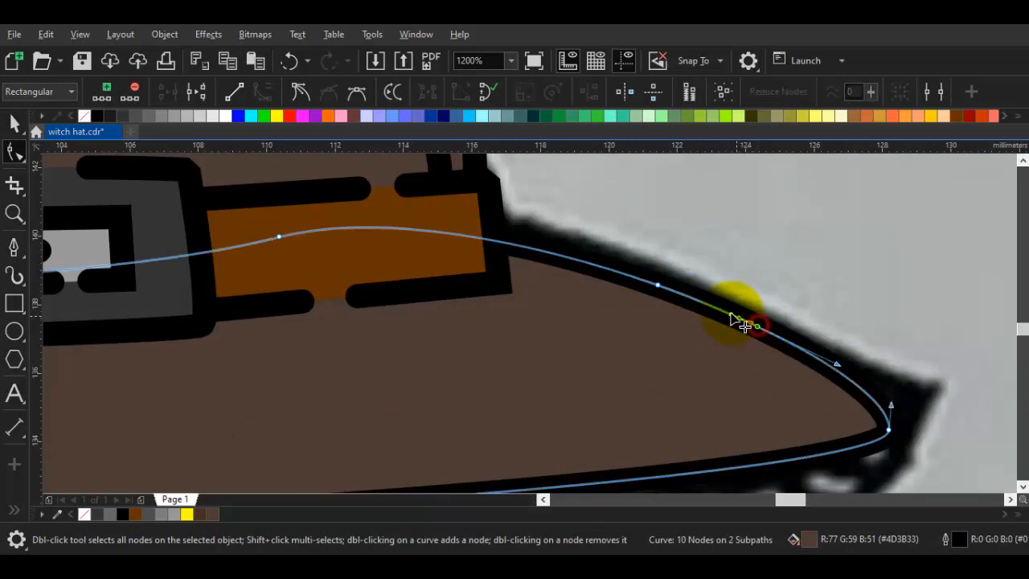
double_click(728, 315)
right_click(733, 322)
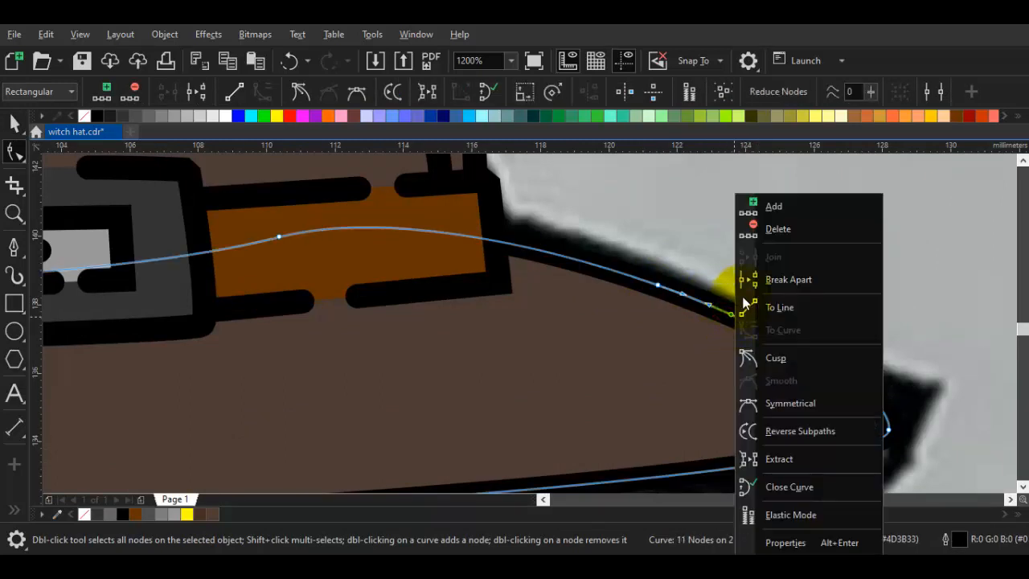
click(751, 279)
click(745, 299)
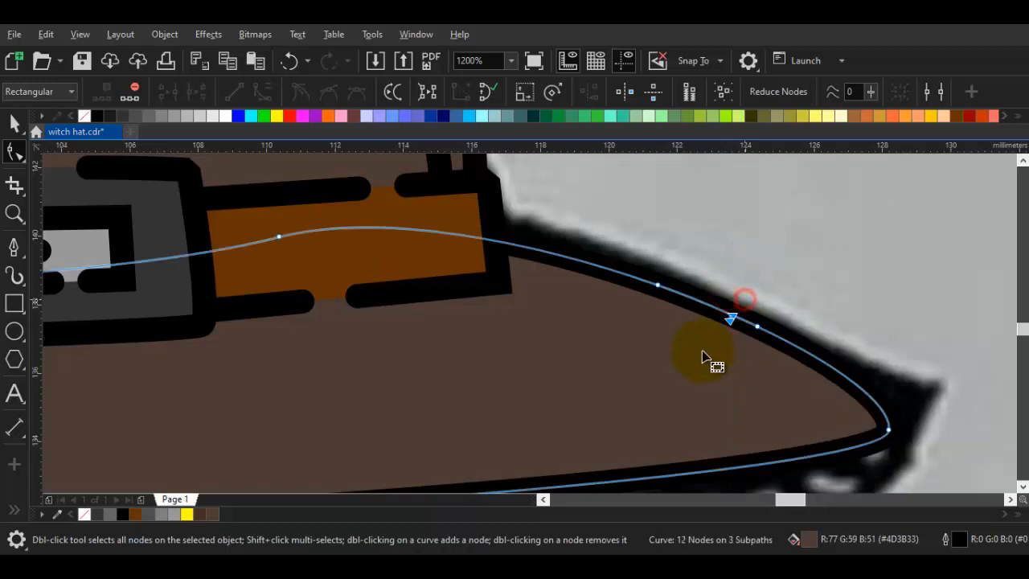
drag(744, 299, 702, 353)
double_click(731, 320)
scroll(733, 320, down, 1)
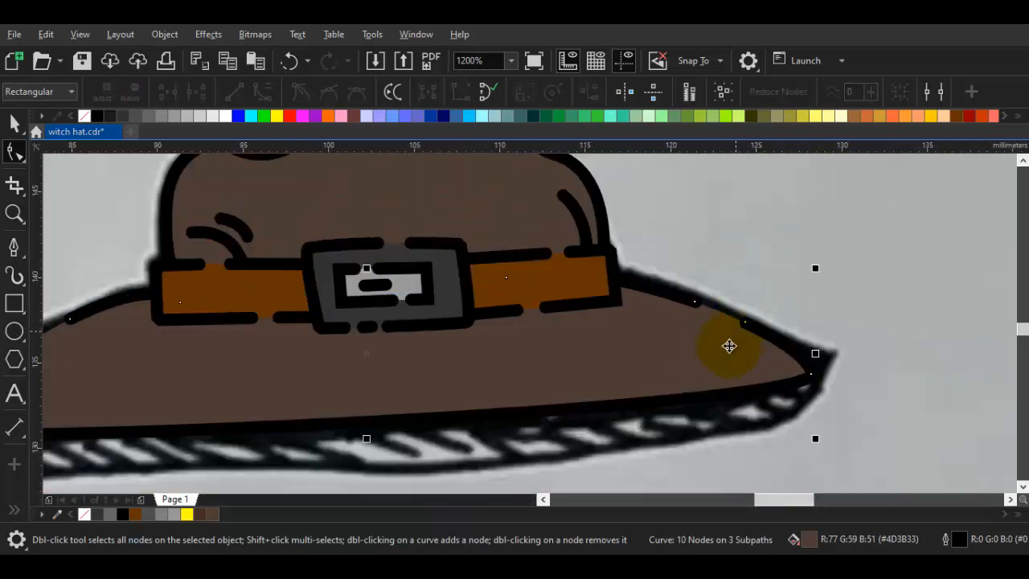
Break the brim's bottom outline left of centre between two added nodes, remove that portion and deselect the brim
scroll(729, 346, down, 2)
click(718, 353)
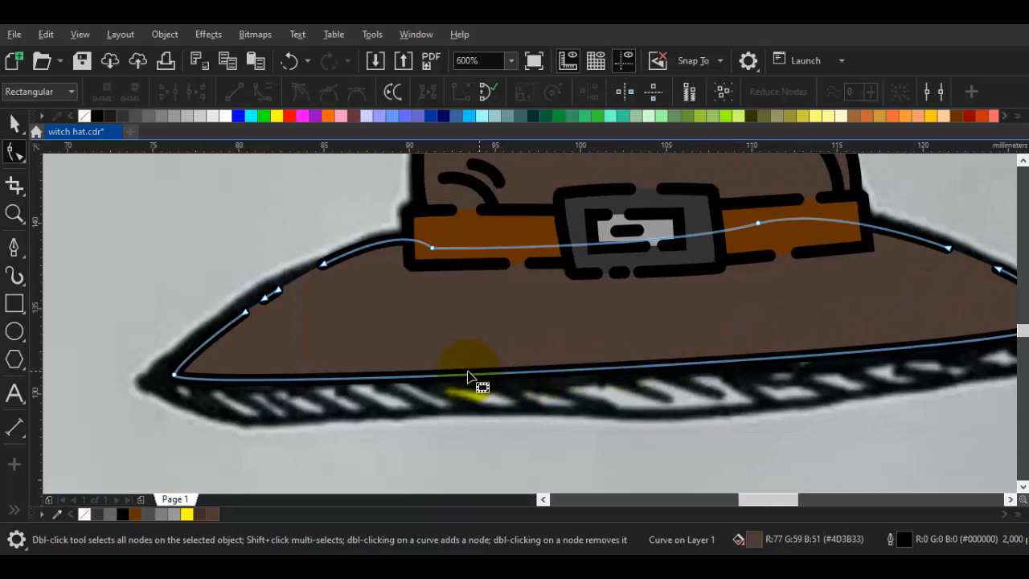
double_click(368, 377)
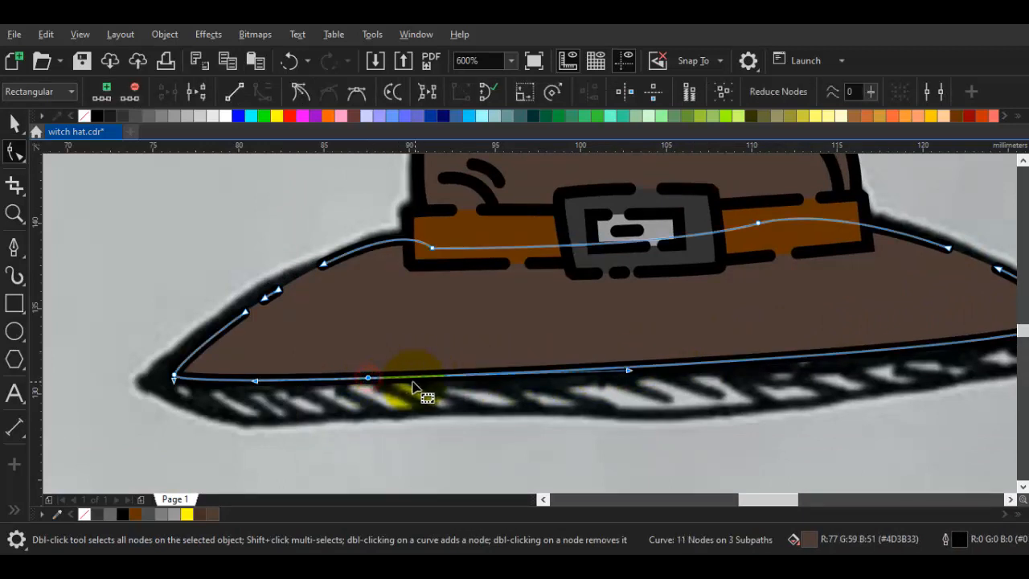
click(406, 375)
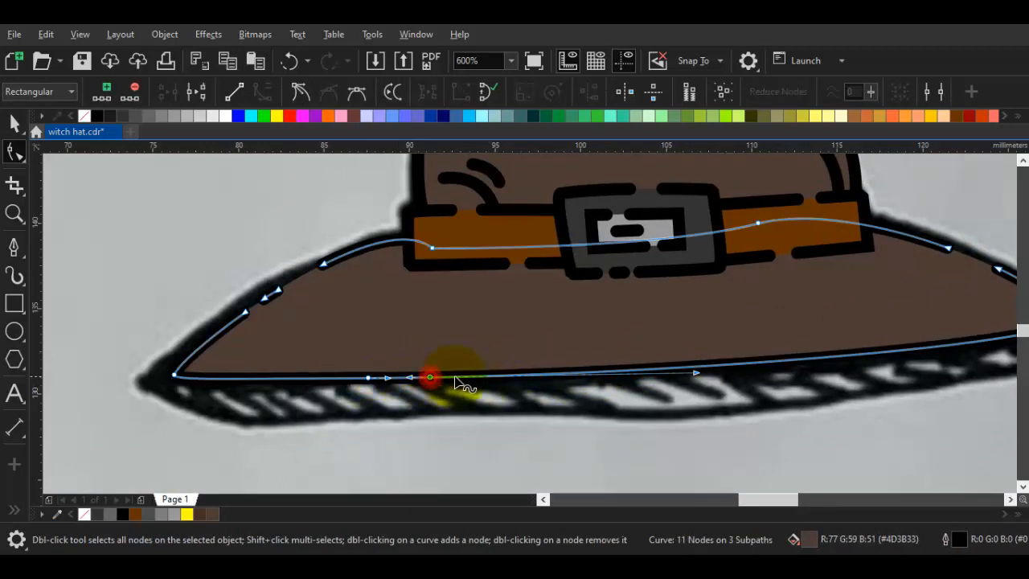
double_click(458, 378)
right_click(430, 379)
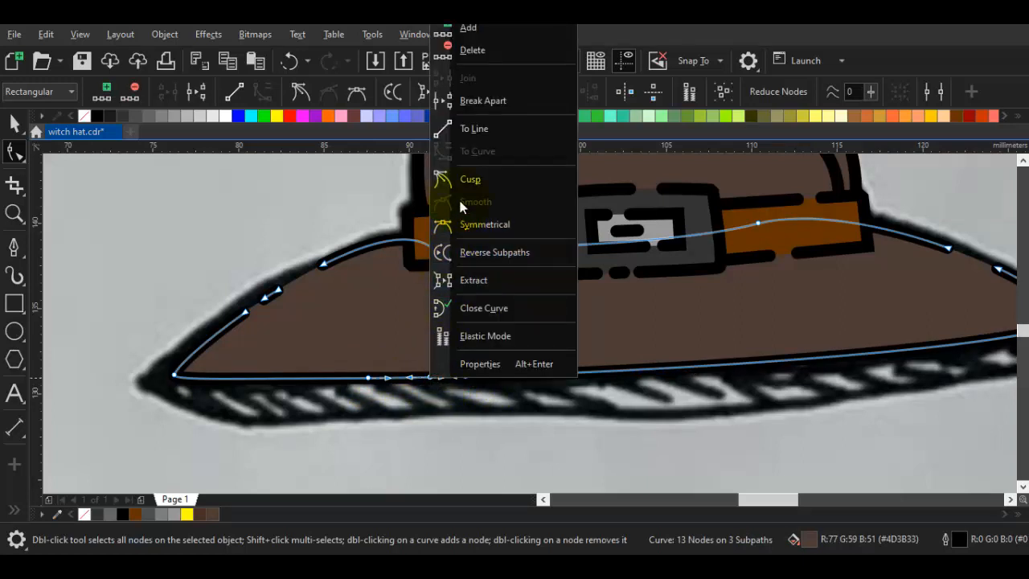
click(478, 101)
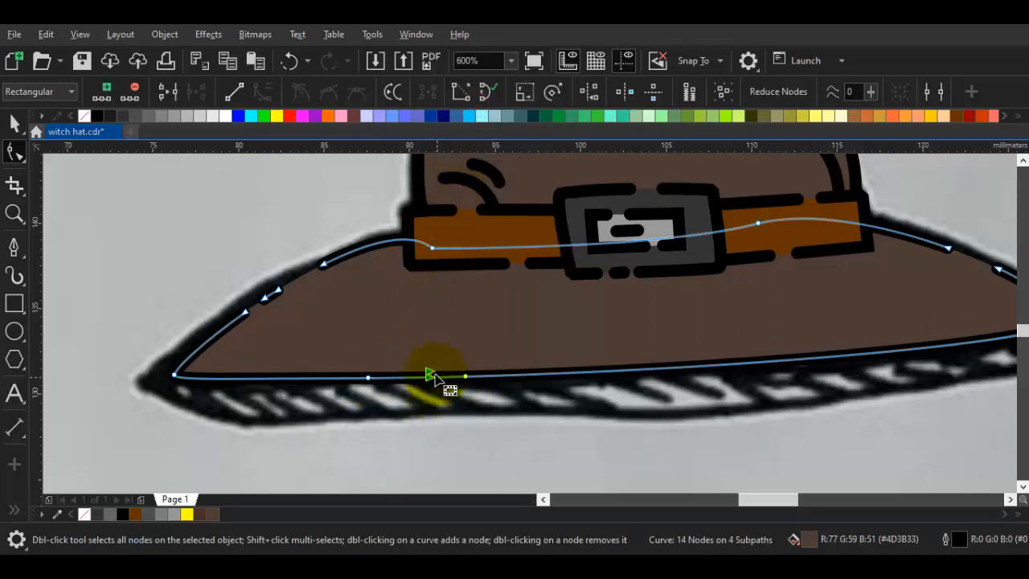
click(432, 377)
key(Delete)
scroll(477, 399, down, 3)
key(space)
click(595, 417)
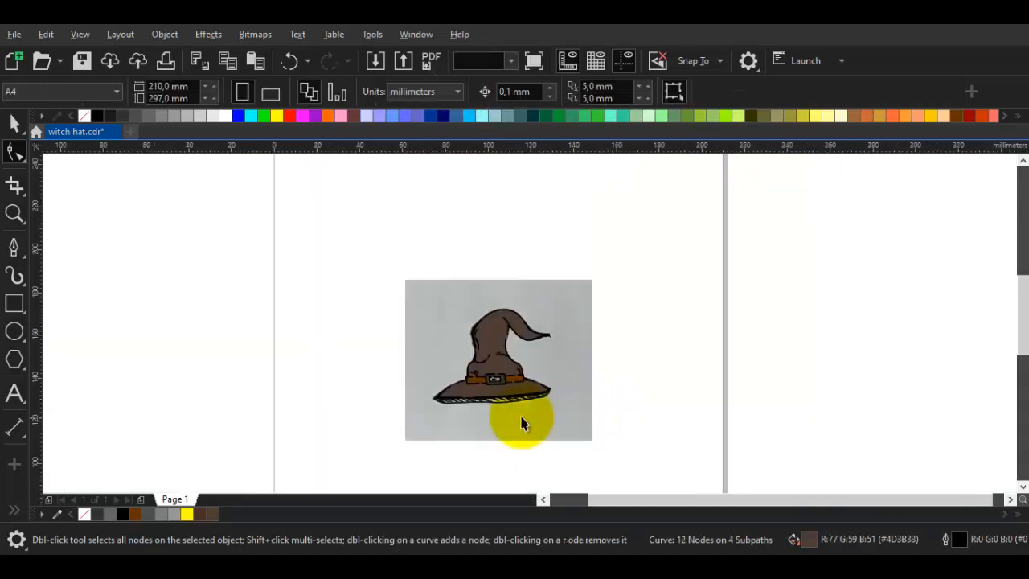
Draw a long, slightly curved 2 pt yellow Pen stroke inside the brim, following its bottom edge
scroll(513, 405, up, 2)
key(p)
scroll(333, 356, up, 2)
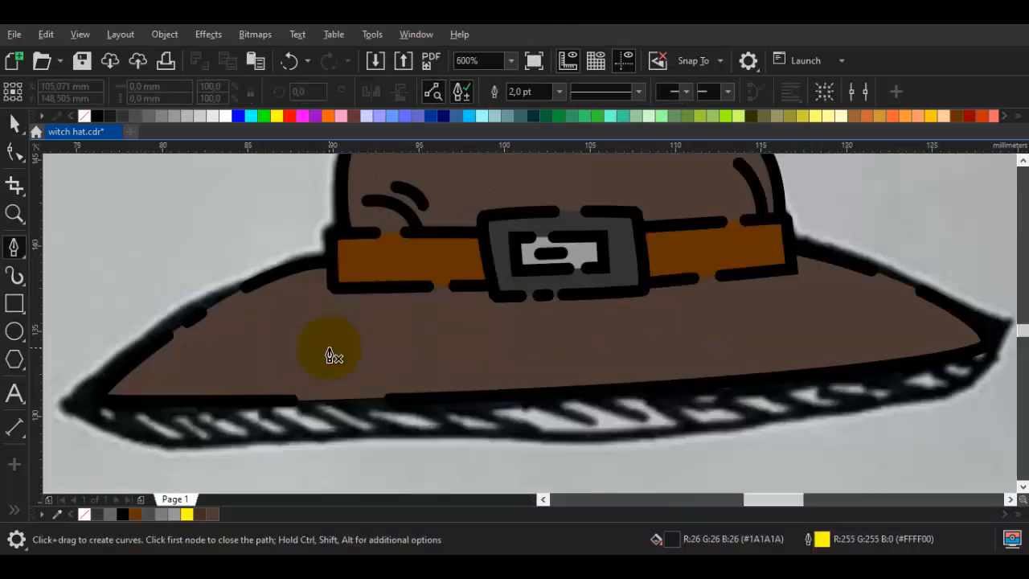
click(146, 379)
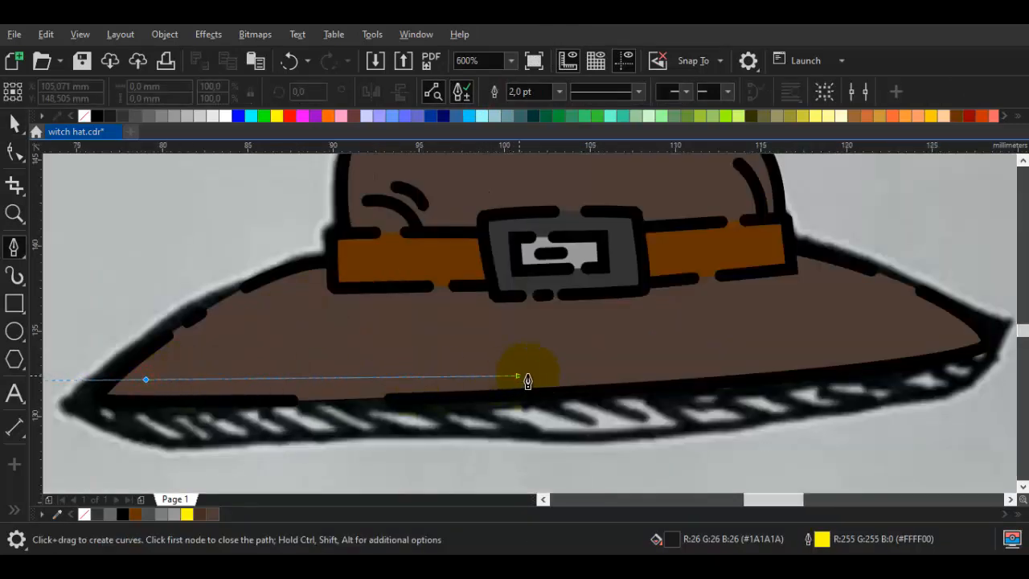
click(739, 353)
key(space)
key(space)
Draw a short yellow stroke about 2.8 mm long, continuing just past the long stroke's right end
click(762, 352)
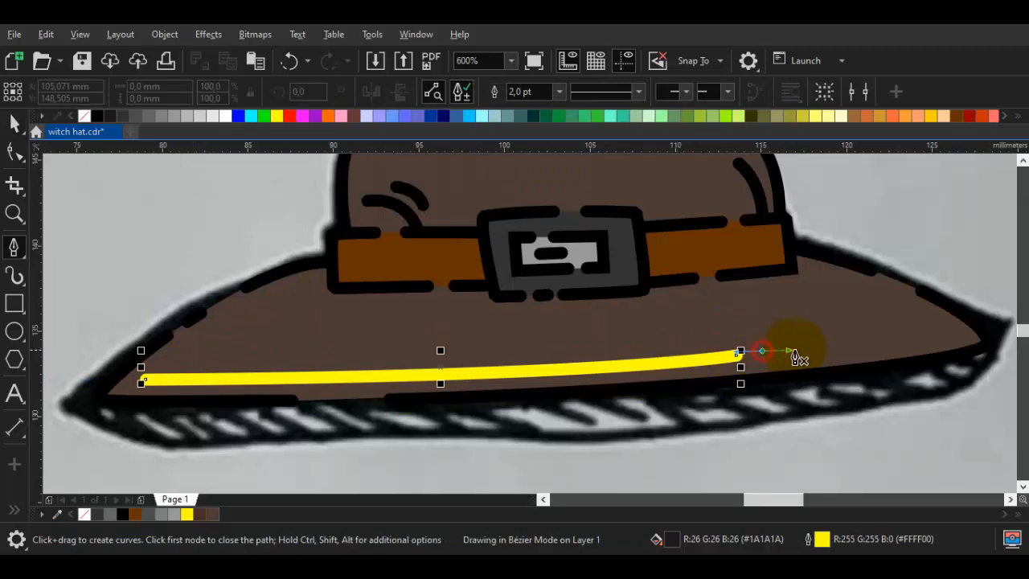
click(813, 345)
drag(931, 319, 894, 346)
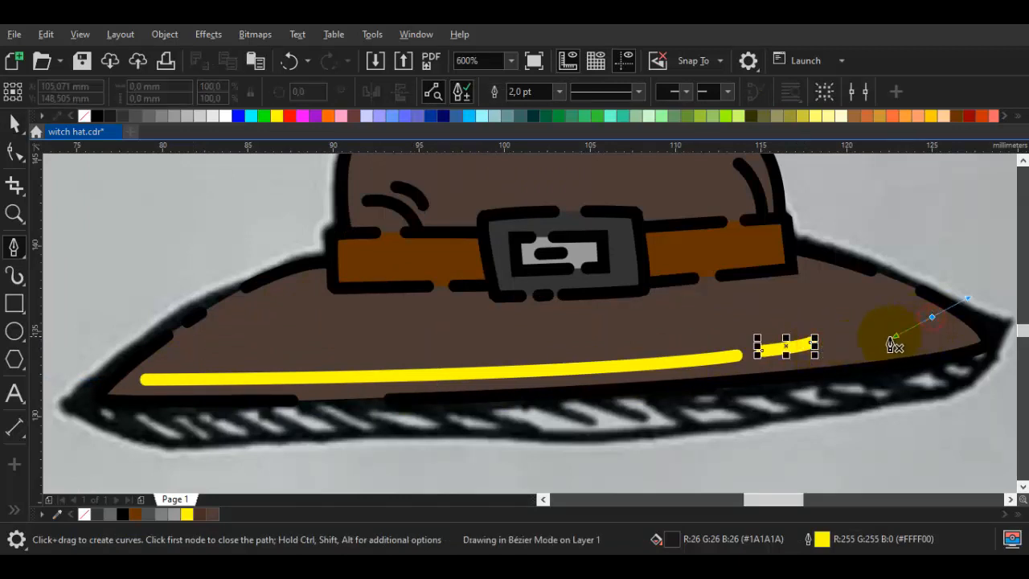
key(space)
key(space)
key(space)
Extend and bend the short yellow stroke on the brim, and pull the long stroke's right end slightly back and down
scroll(811, 344, up, 1)
double_click(811, 344)
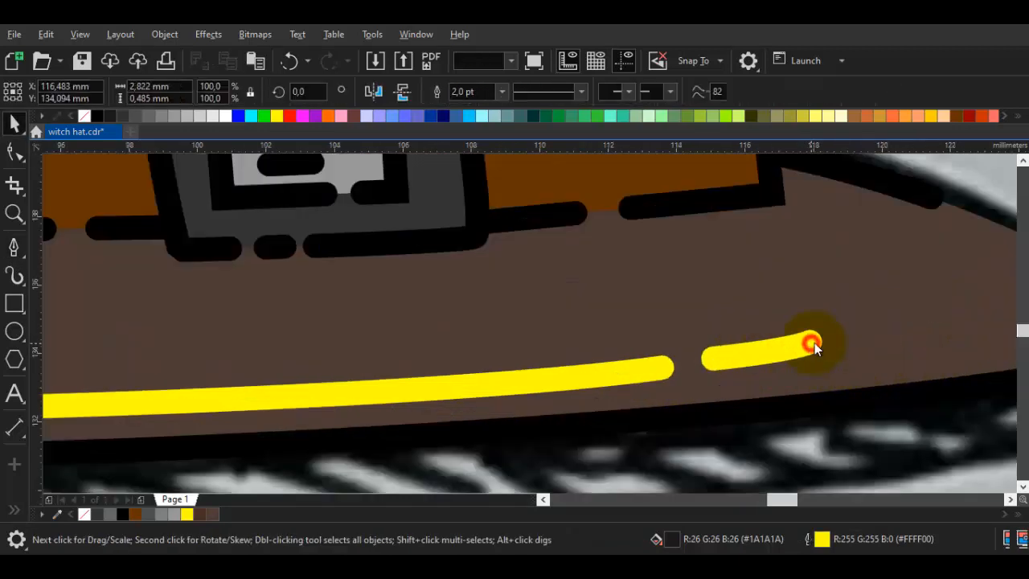
drag(811, 343, 884, 342)
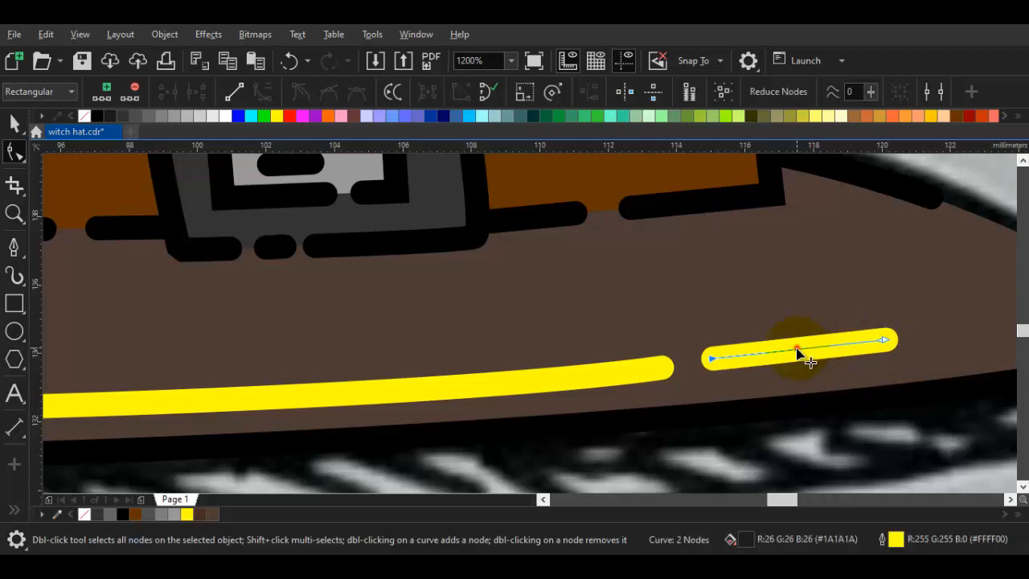
click(723, 362)
click(652, 370)
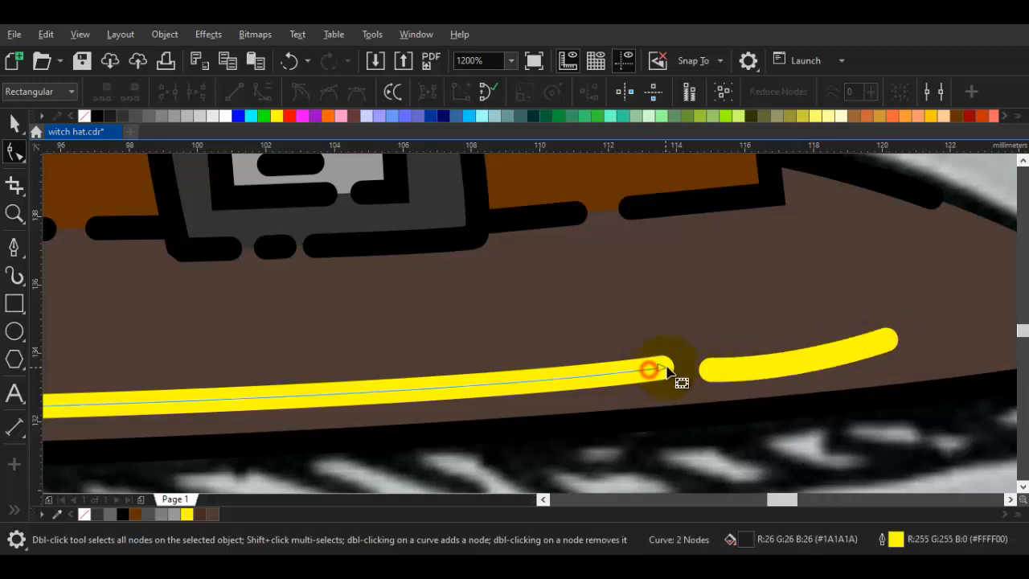
drag(658, 370, 645, 378)
scroll(725, 374, down, 1)
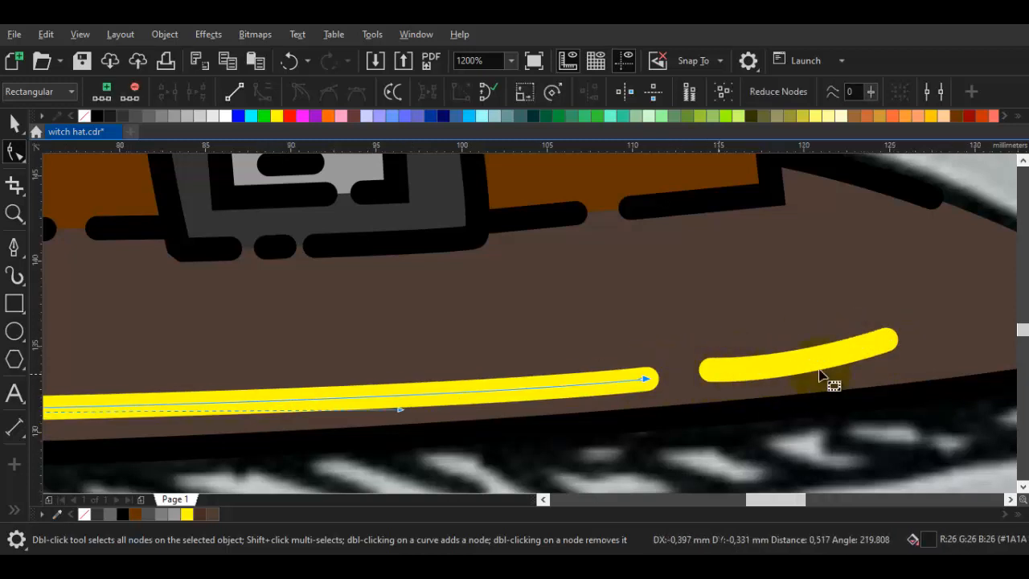
Extend the short brim stroke's right end further toward the brim tip, to a width of about 6.3 mm
key(space)
key(space)
scroll(729, 381, up, 1)
double_click(720, 380)
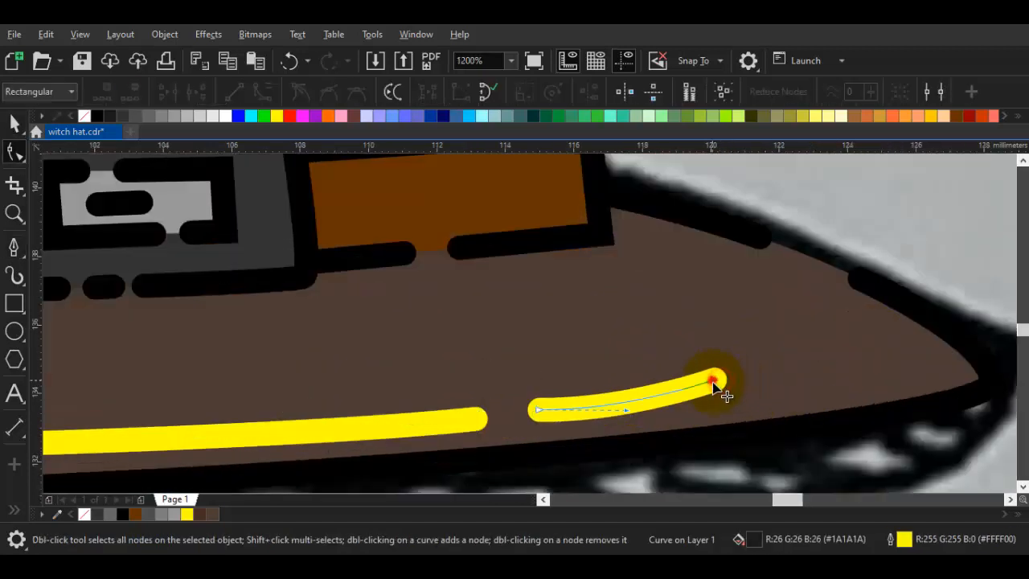
drag(712, 379, 756, 384)
Draw a small curved yellow stroke near the brim's right tip, rising to the upper outline
key(space)
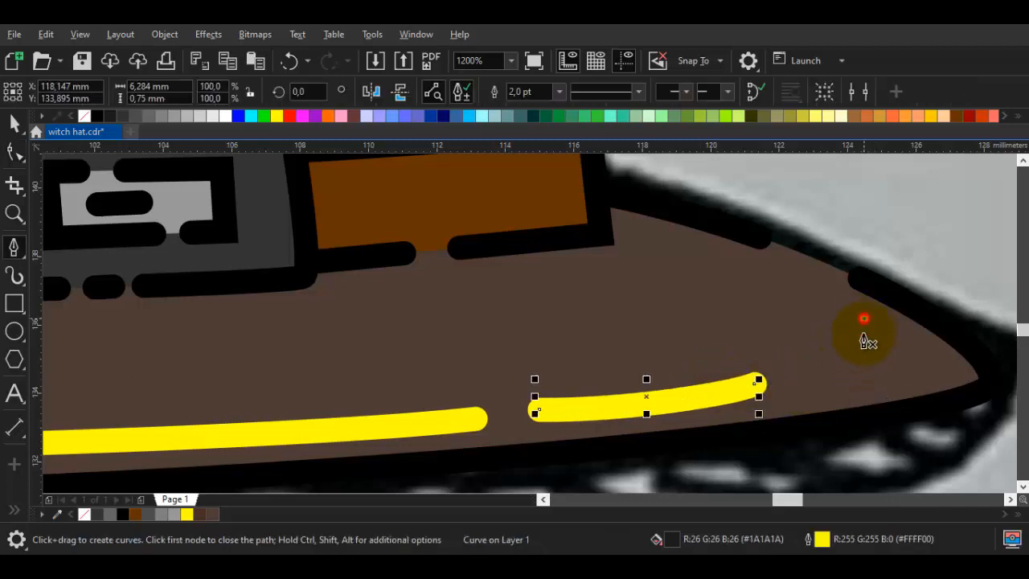
drag(863, 318, 844, 360)
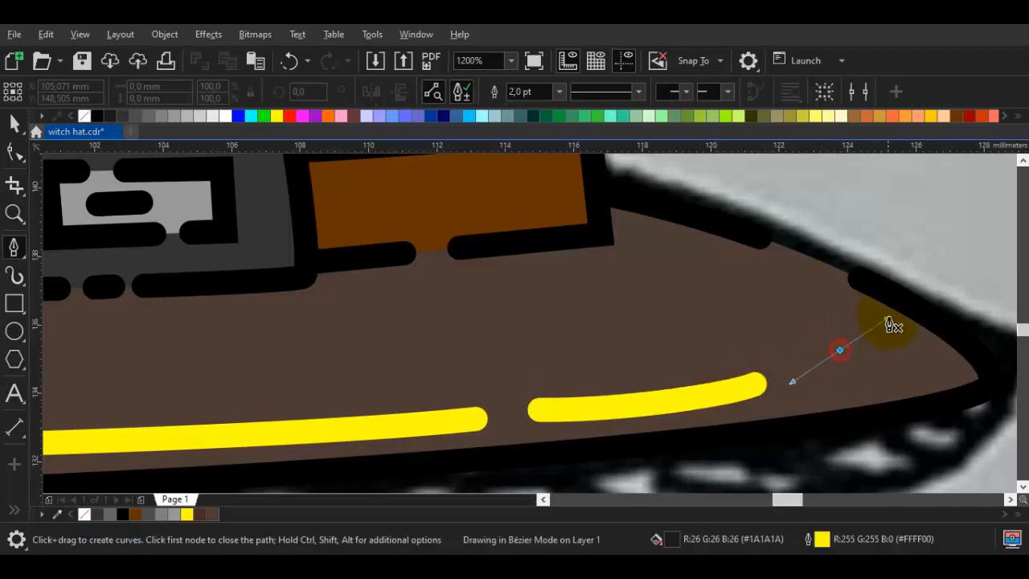
click(880, 288)
Select the three yellow crease strokes on the brim, change their outline to black and deselect them
key(space)
shift+click(622, 409)
shift+click(438, 421)
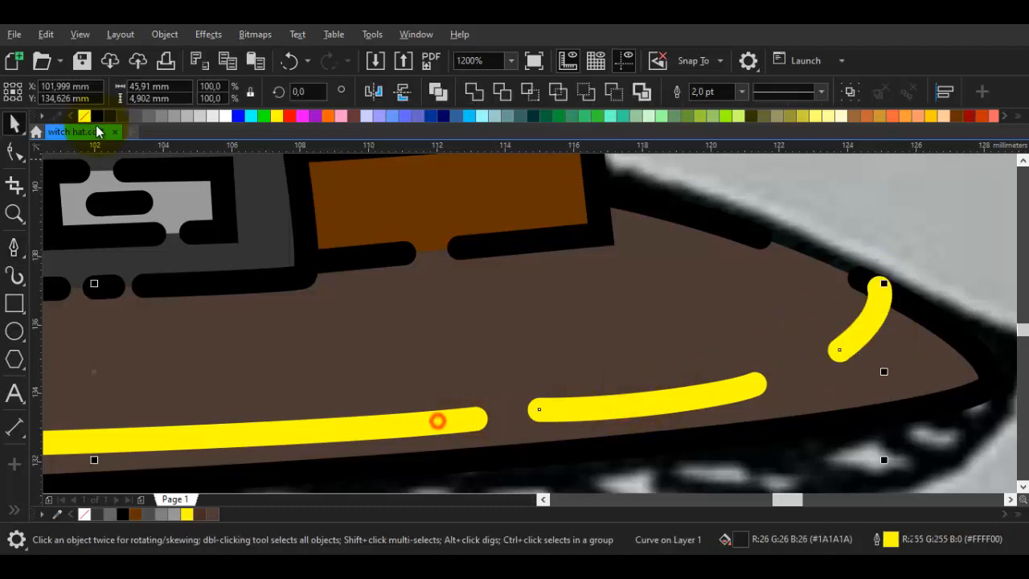
right_click(98, 118)
key(Escape)
scroll(648, 410, down, 3)
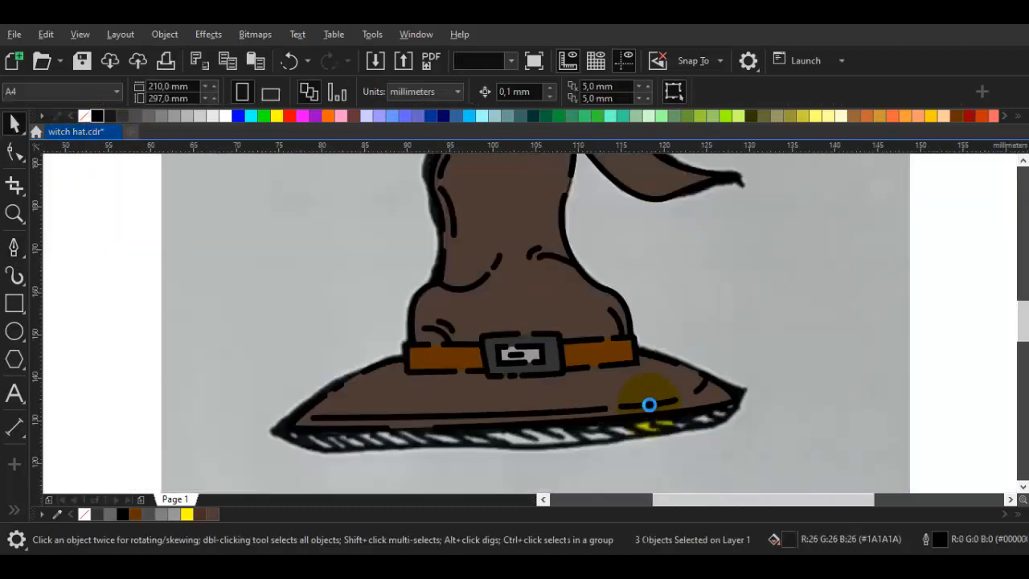
scroll(562, 398, up, 2)
key(space)
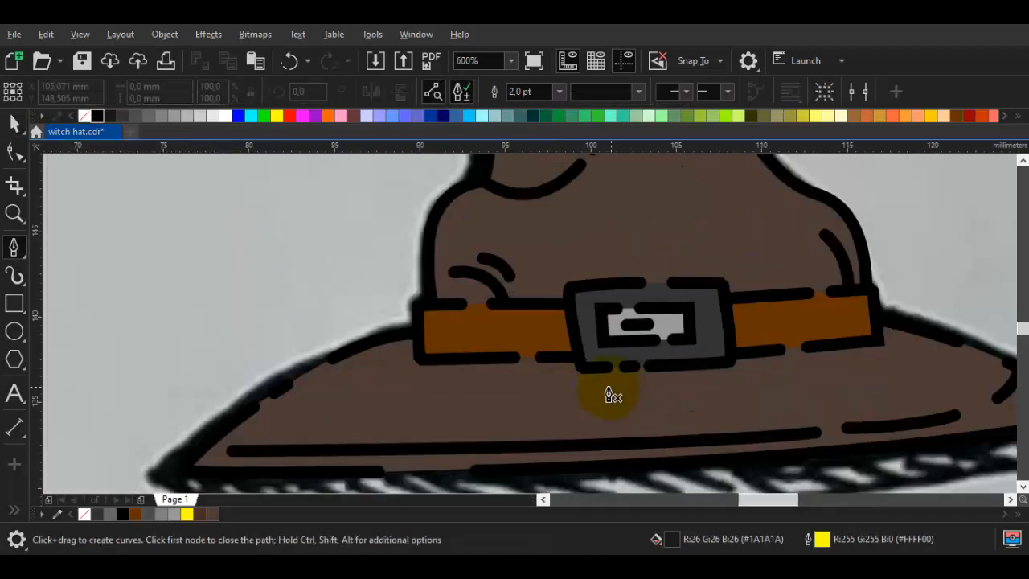
Draw a small curved stroke about 1.9 mm wide on the brim, running down from the belt's lower left corner, with a black outline
scroll(470, 388, up, 1)
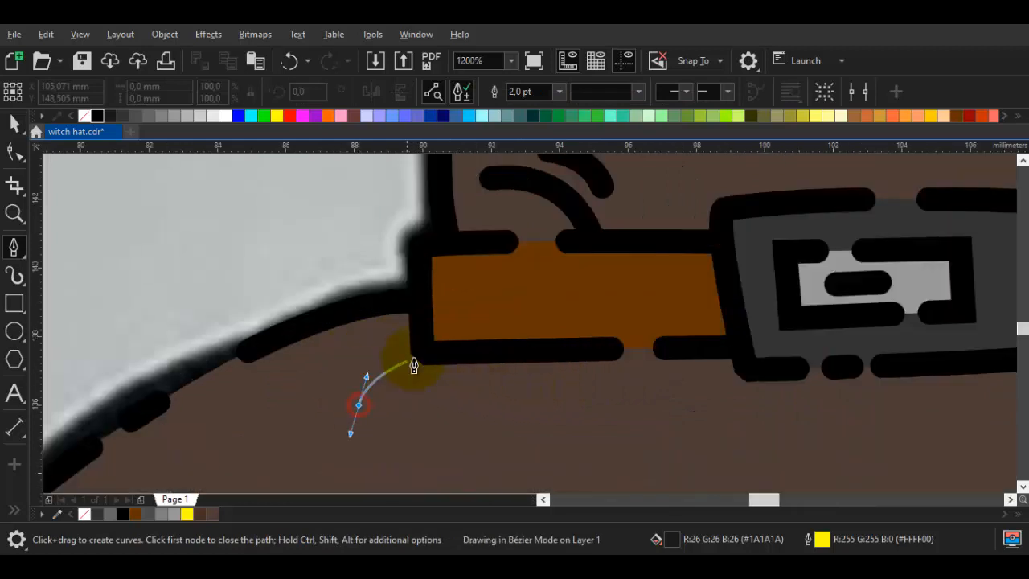
double_click(425, 357)
key(space)
right_click(98, 116)
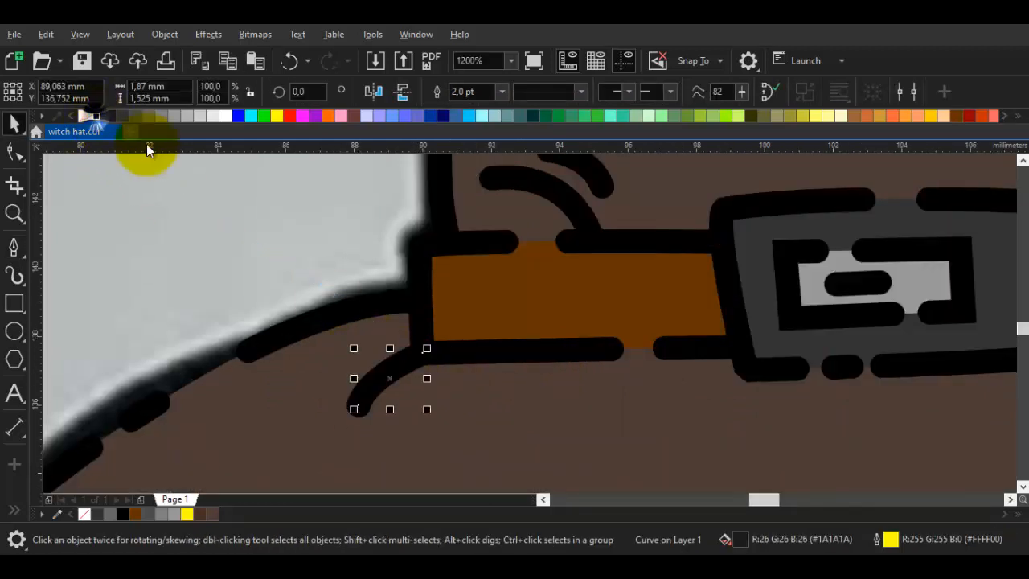
Draw a short crease stroke about 1.9 mm wide on the brim, starting at the belt's lower right corner, with a black outline
scroll(592, 368, down, 1)
key(space)
scroll(919, 341, up, 1)
drag(919, 341, 519, 351)
scroll(563, 351, up, 1)
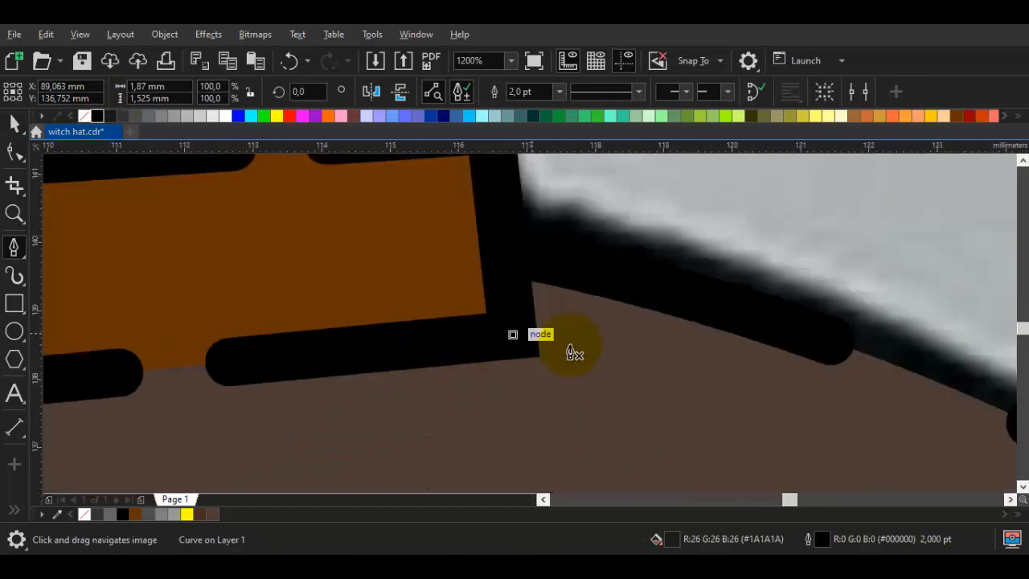
drag(640, 349, 591, 371)
click(515, 338)
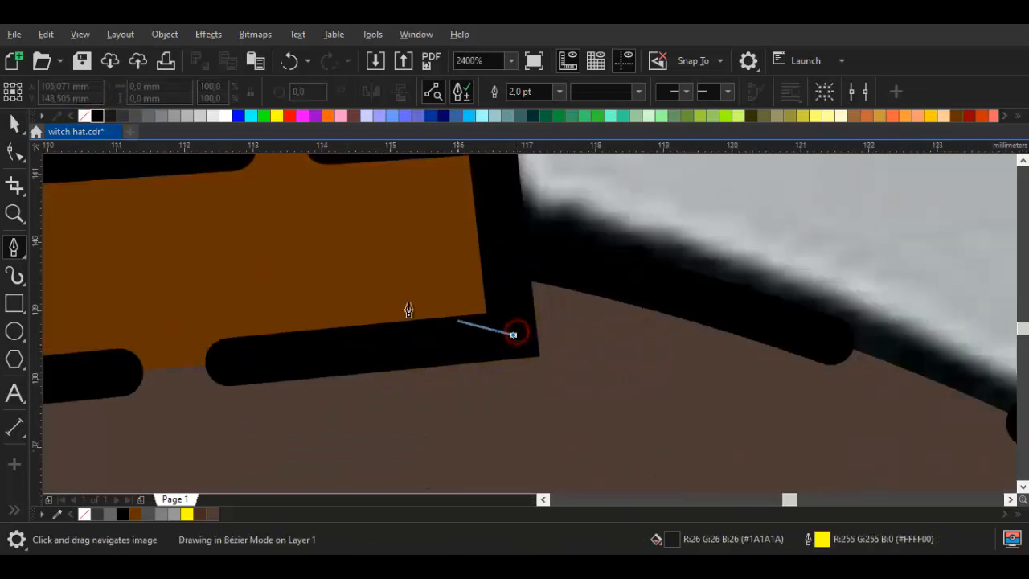
key(space)
click(98, 114)
scroll(454, 291, down, 3)
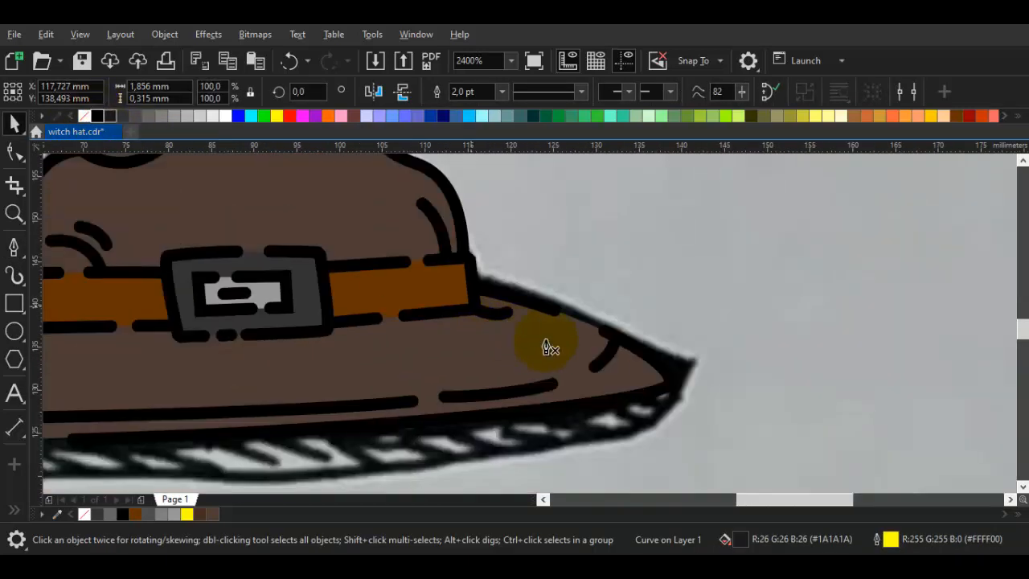
Try placing a copy of the whole hat to the left of the sketch, and undo it
key(space)
click(790, 412)
scroll(791, 414, down, 1)
drag(792, 419, 800, 435)
drag(825, 439, 402, 182)
drag(568, 314, 301, 289)
click(397, 340)
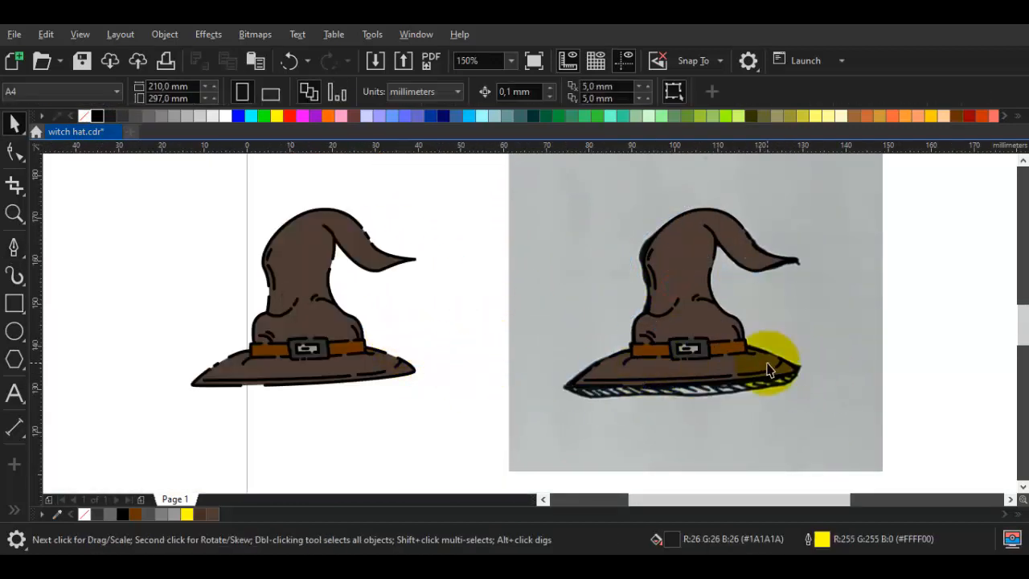
key(ctrl+z)
Sample the cone's brown, lighten it to #574943 and fill the brim with it
scroll(721, 341, up, 1)
key(ctrl+shift+e)
click(725, 315)
double_click(713, 547)
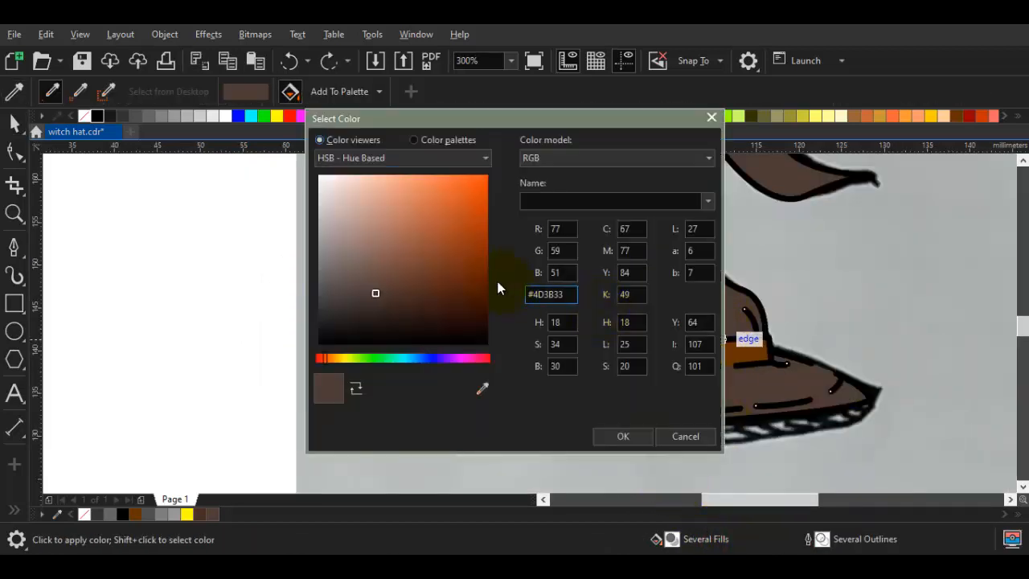
drag(366, 291, 357, 287)
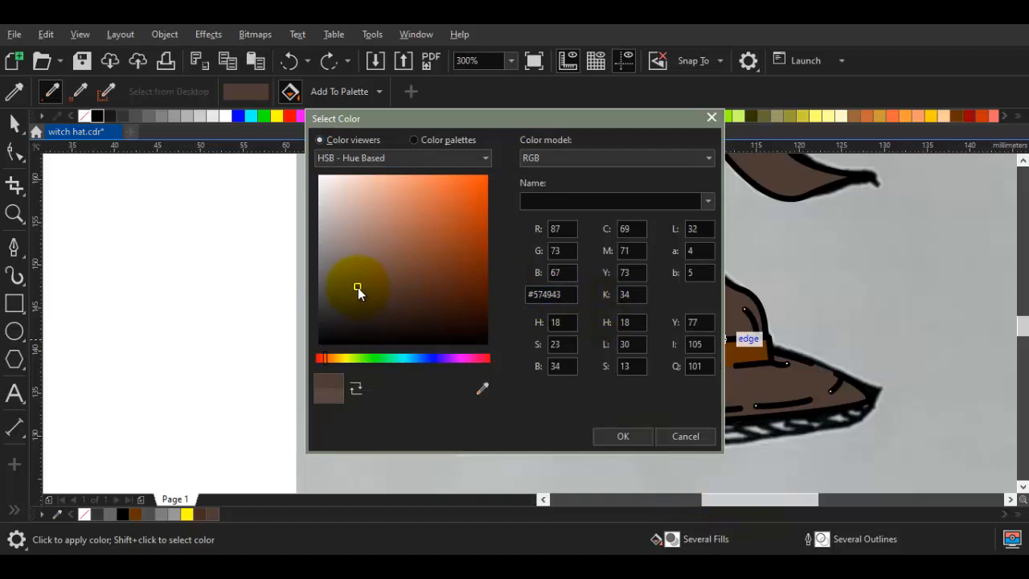
click(618, 435)
click(635, 391)
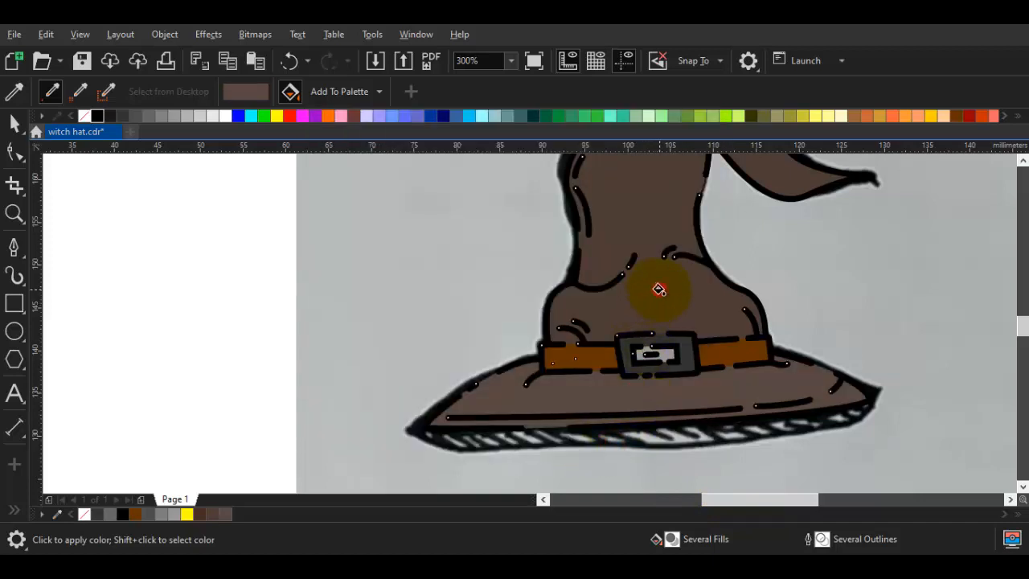
scroll(691, 352, up, 2)
click(778, 433)
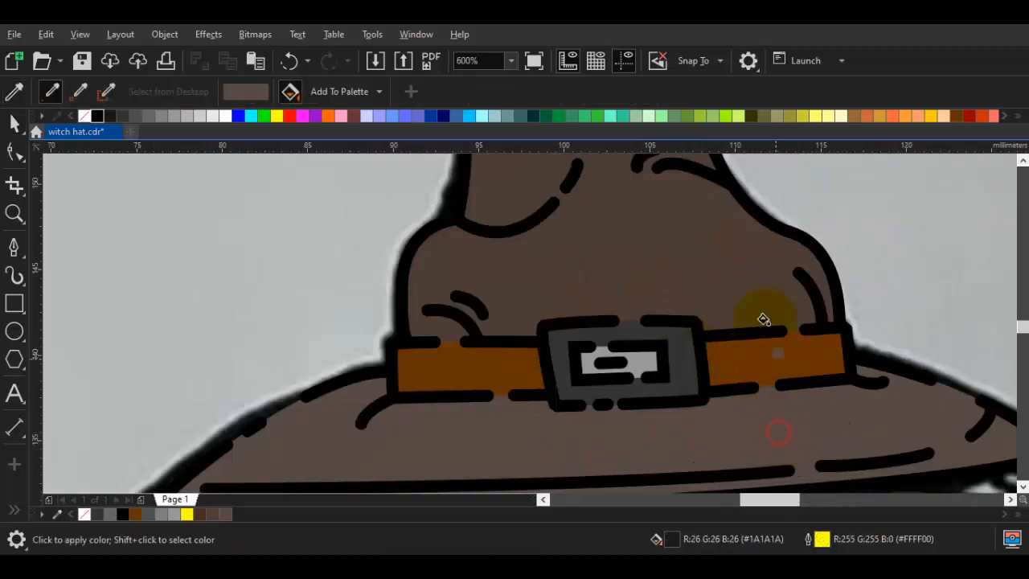
scroll(753, 273, down, 2)
key(space)
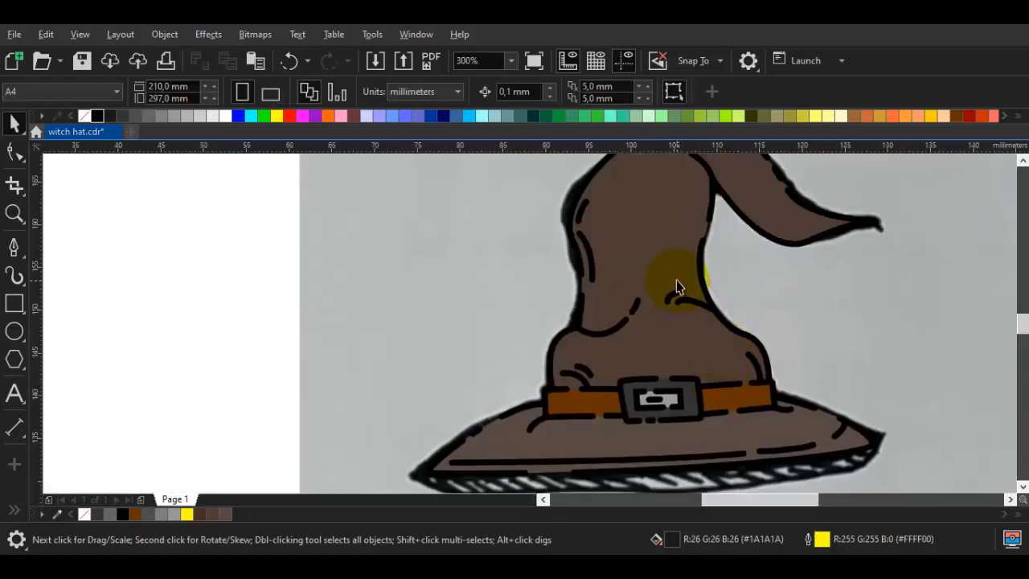
drag(666, 248, 726, 269)
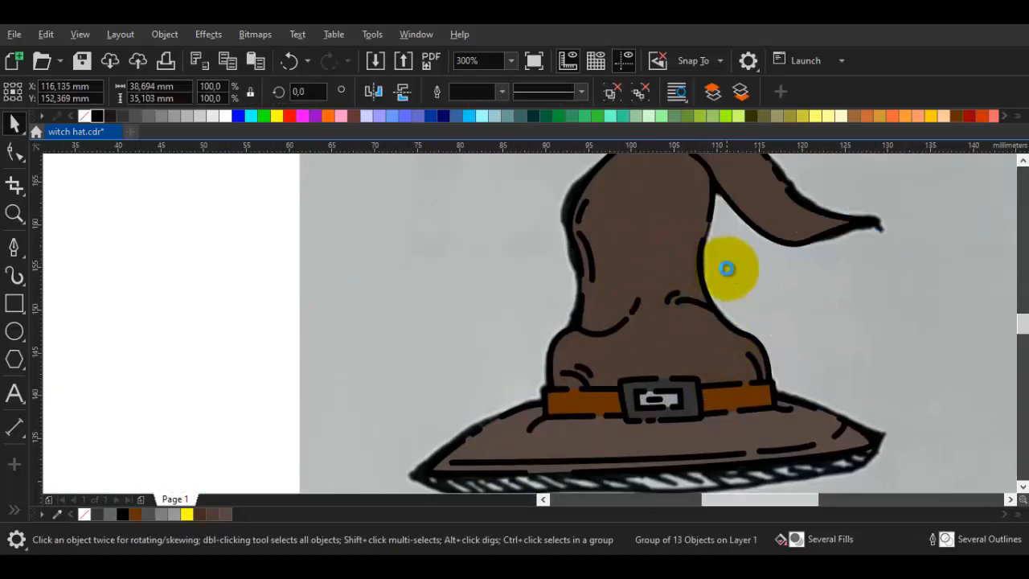
key(ctrl+z)
Fill the hat's cone with the same lighter brown as the brim
key(i)
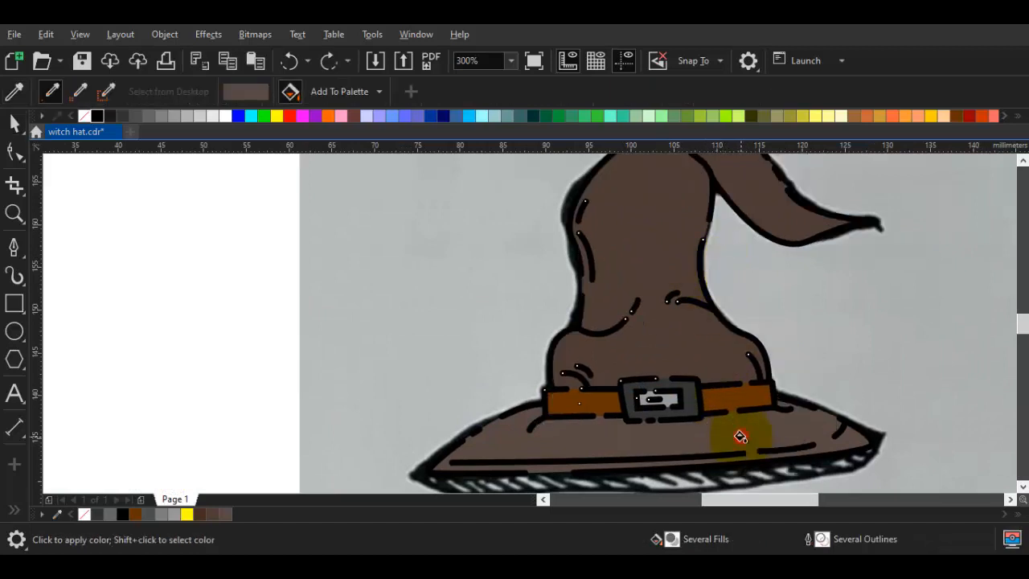
click(655, 261)
key(space)
scroll(664, 292, down, 2)
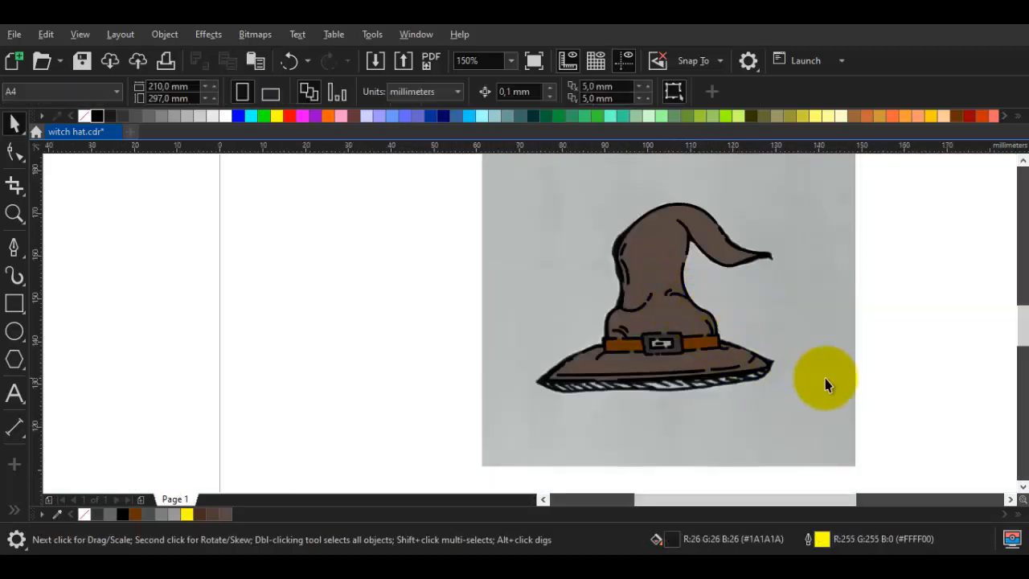
Select the whole coloured hat and place a copy of it on the empty area beyond the page's left edge
drag(827, 377, 815, 375)
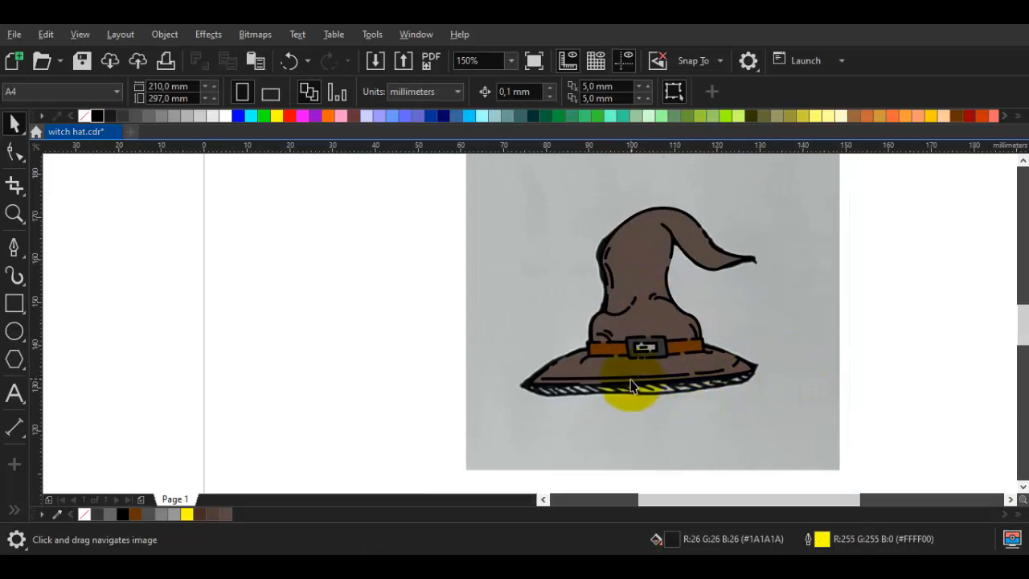
drag(705, 374, 643, 368)
scroll(696, 385, down, 1)
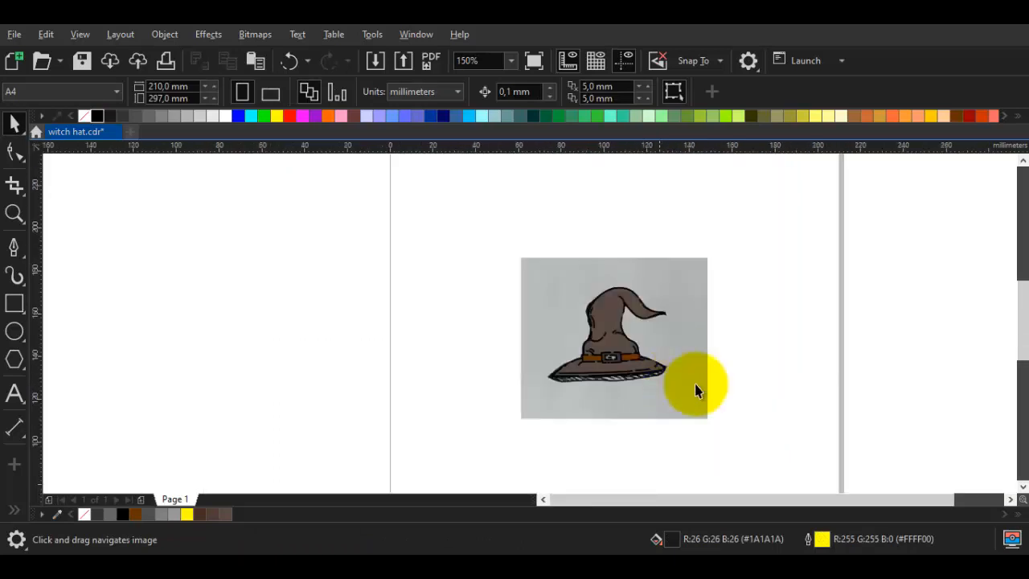
drag(792, 412, 506, 216)
drag(570, 340, 335, 355)
click(391, 329)
scroll(256, 337, up, 1)
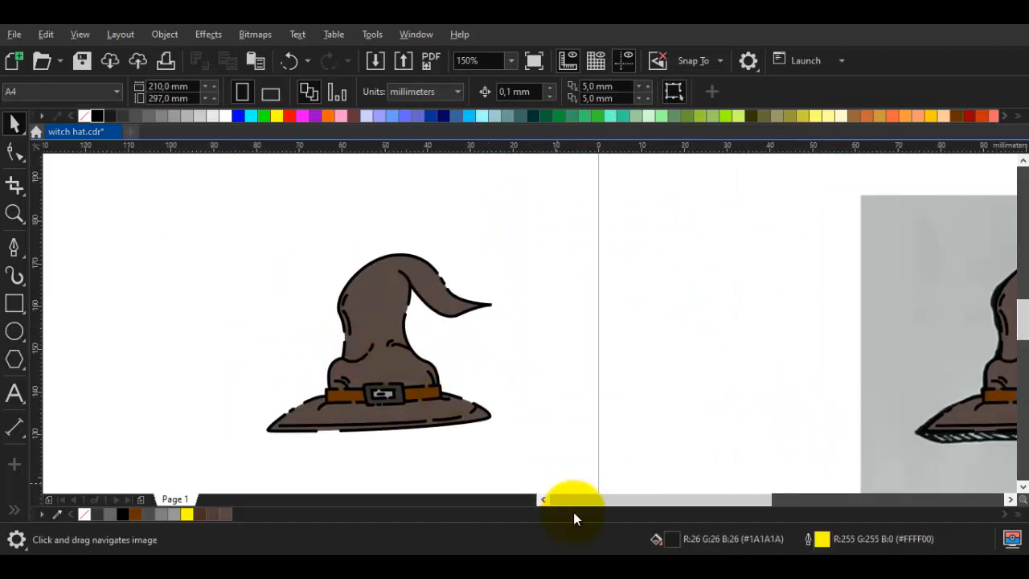
Select all parts of the copied hat, rotate them slightly clockwise to 358.754 degrees and deselect them
drag(254, 309, 218, 185)
click(356, 292)
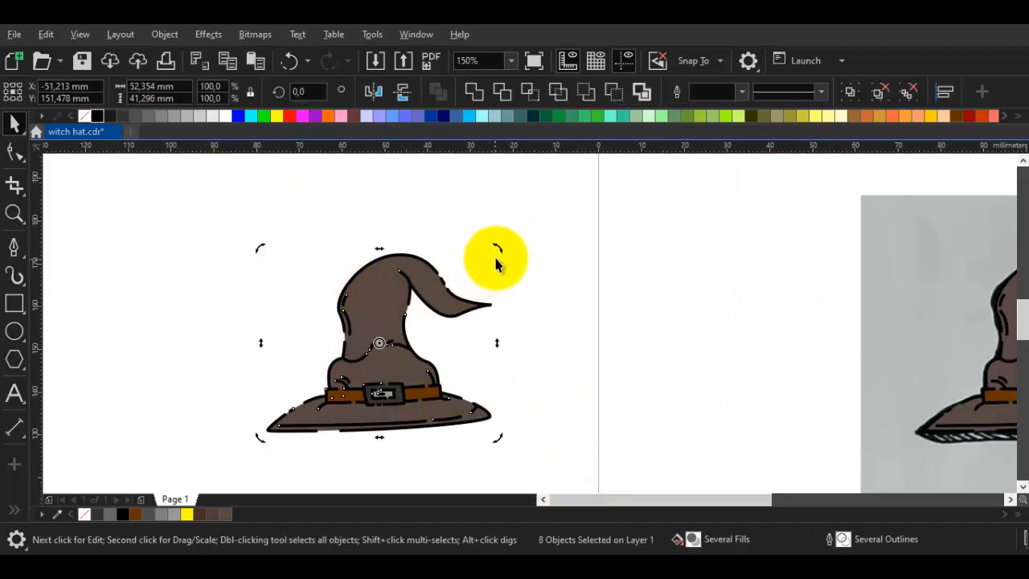
drag(505, 246, 501, 241)
click(402, 282)
right_click(367, 294)
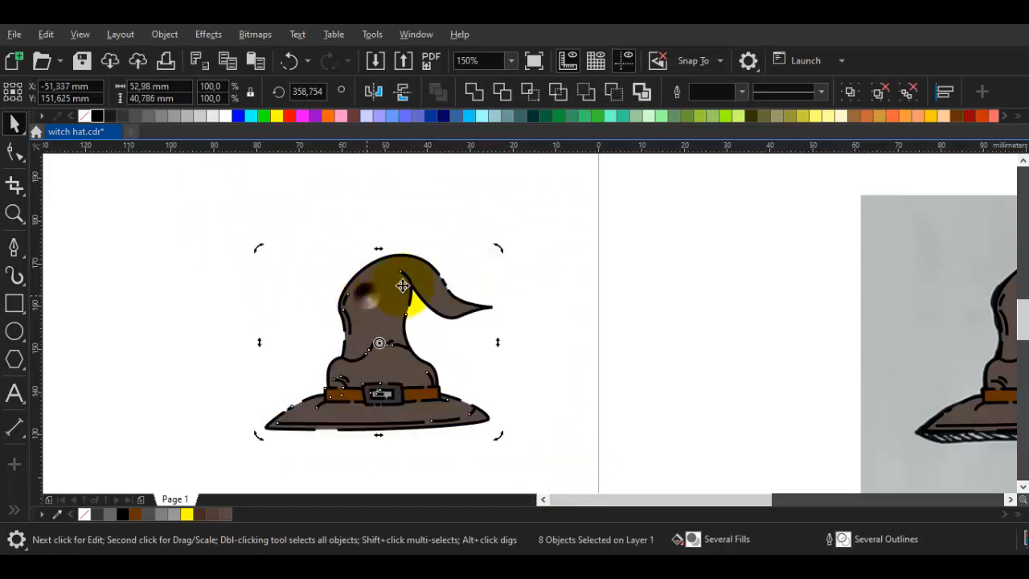
click(418, 89)
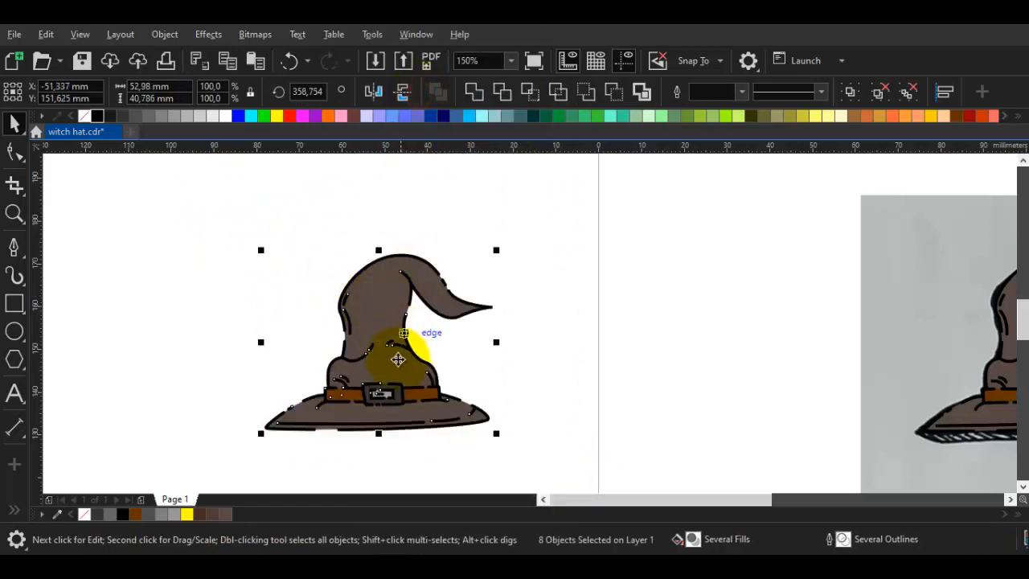
click(512, 386)
scroll(339, 421, up, 1)
drag(465, 380, 437, 407)
scroll(438, 404, down, 1)
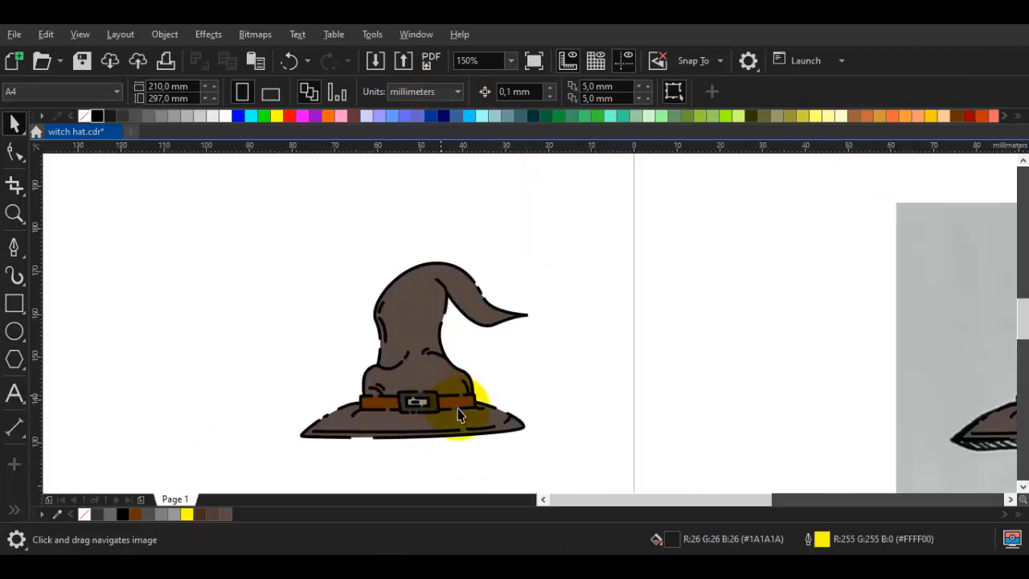